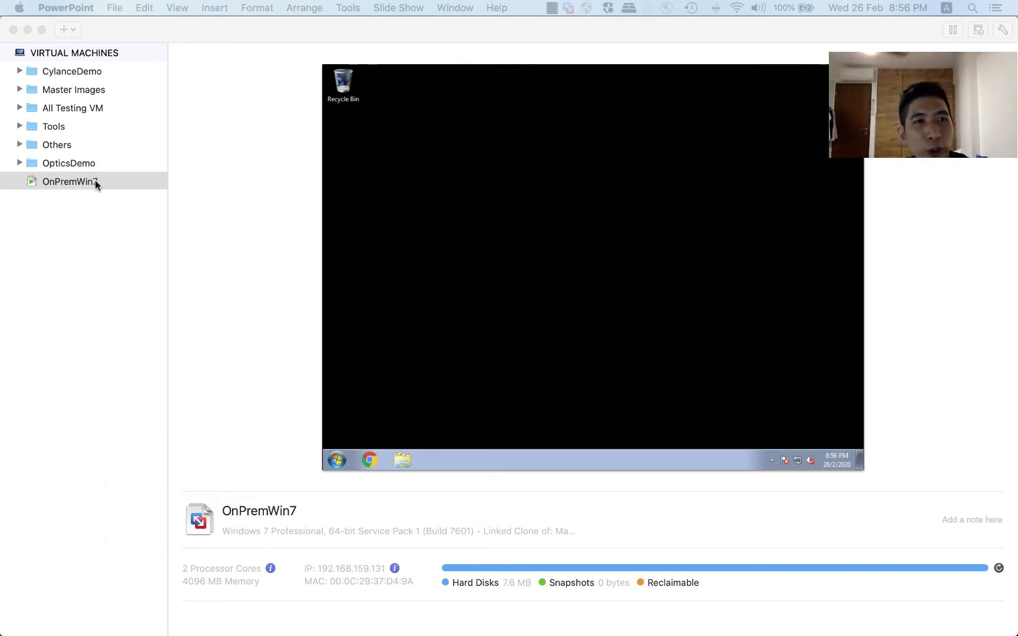
# Open the OnPremWin7 virtual machine's window, return to the library and start importing an existing virtual machine.
pyautogui.doubleClick(96, 182)
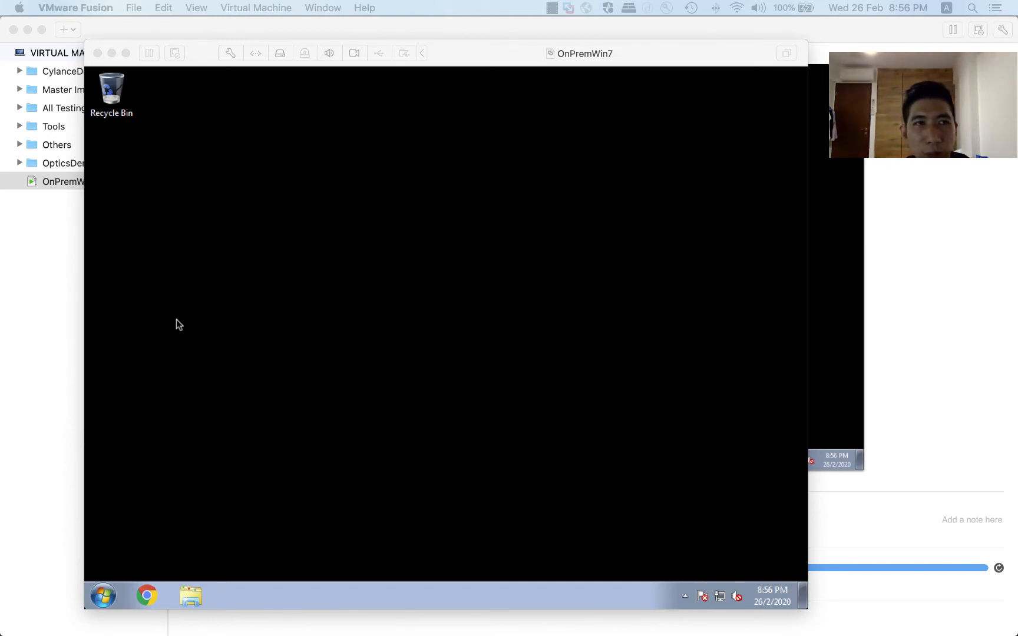
pyautogui.click(37, 310)
pyautogui.click(134, 7)
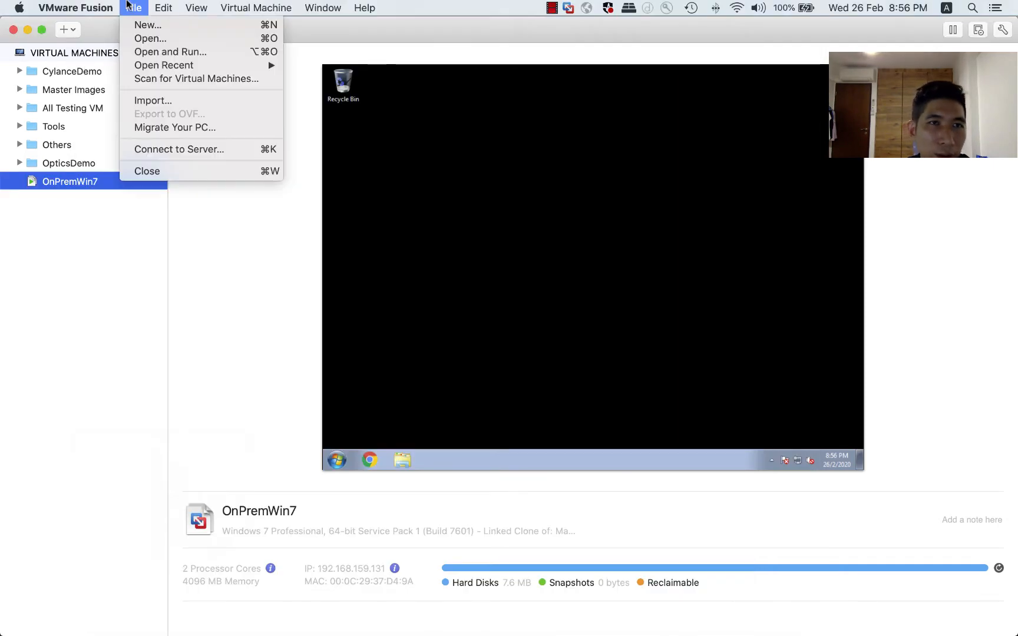
pyautogui.click(168, 101)
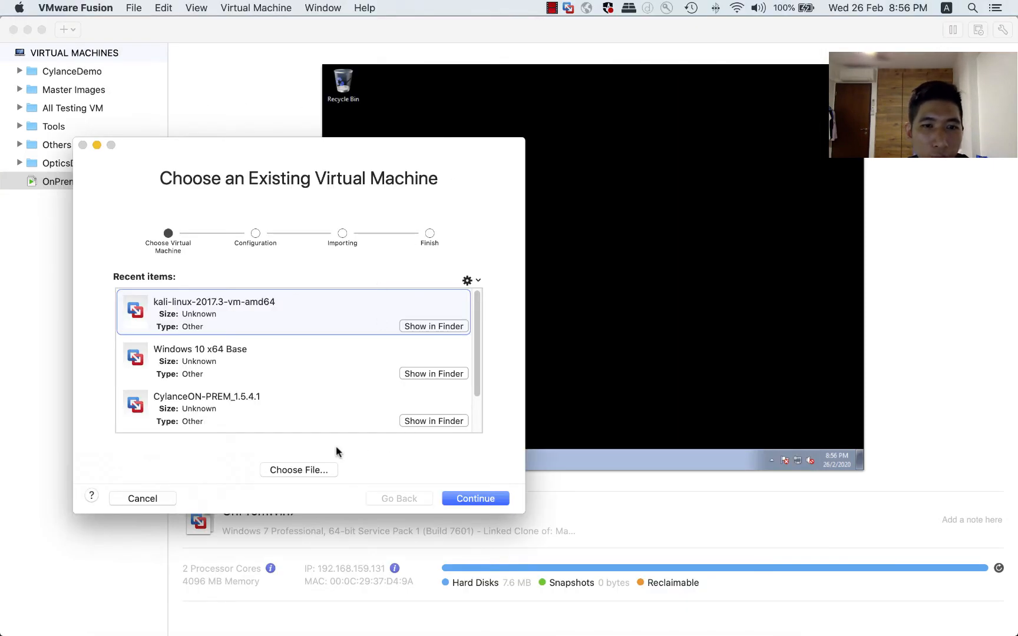
# Choose CylanceON-PREM_1.5.4.1.ova from the OnPrem folder inside Cylance Agents & Images as the file to import.
pyautogui.click(314, 469)
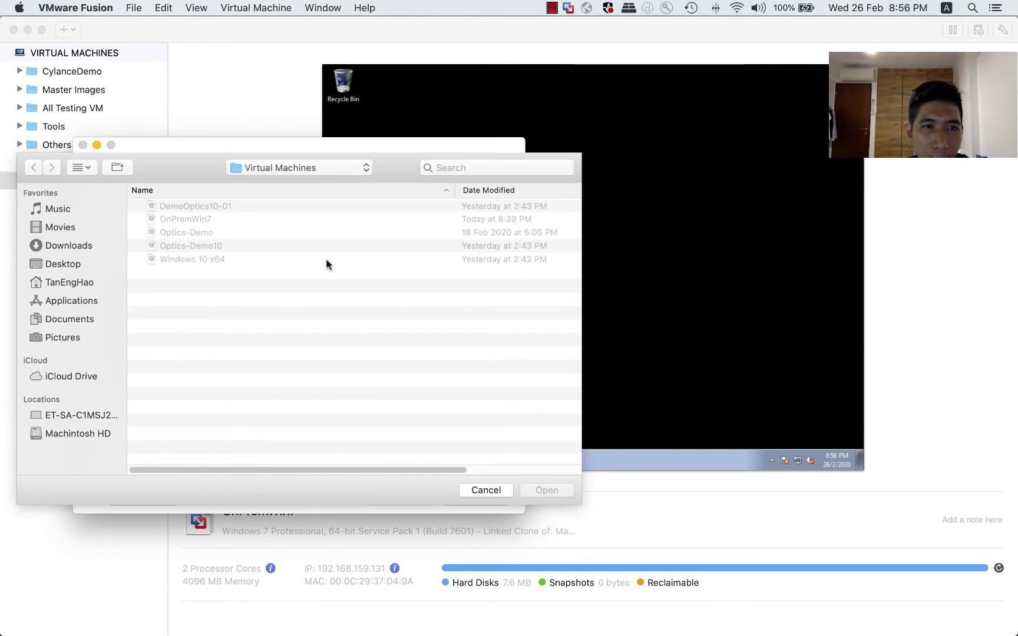
pyautogui.click(302, 168)
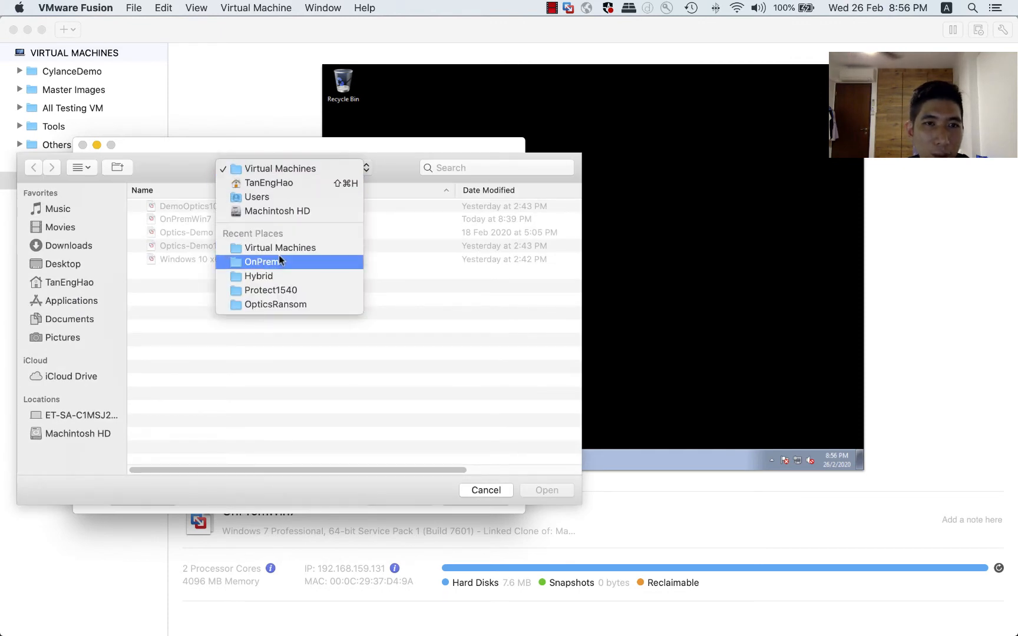
pyautogui.click(75, 264)
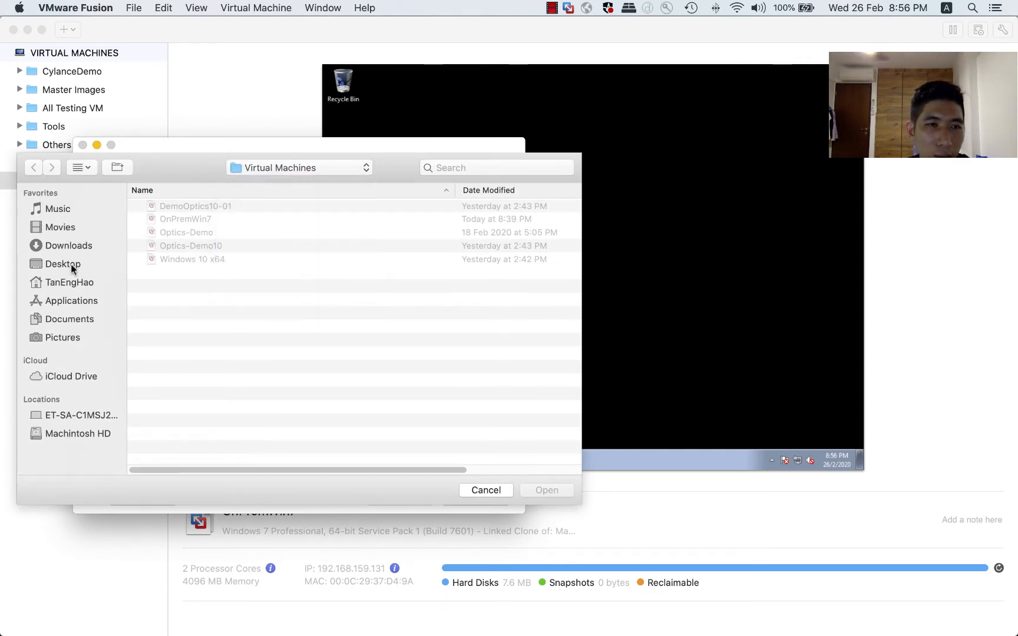
pyautogui.click(72, 264)
pyautogui.click(218, 211)
pyautogui.doubleClick(218, 208)
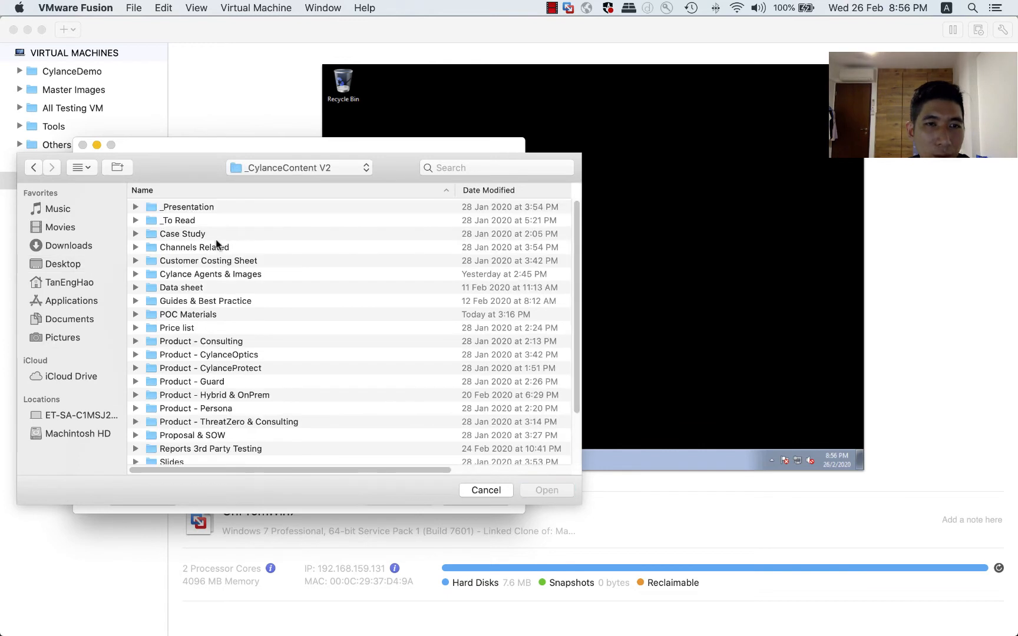
pyautogui.doubleClick(214, 275)
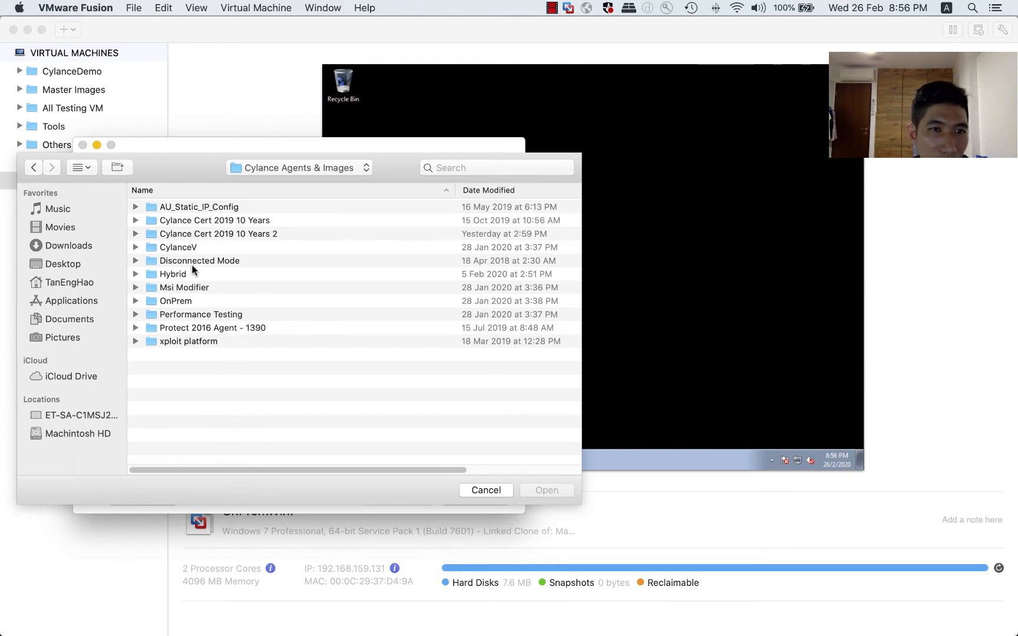
pyautogui.doubleClick(184, 300)
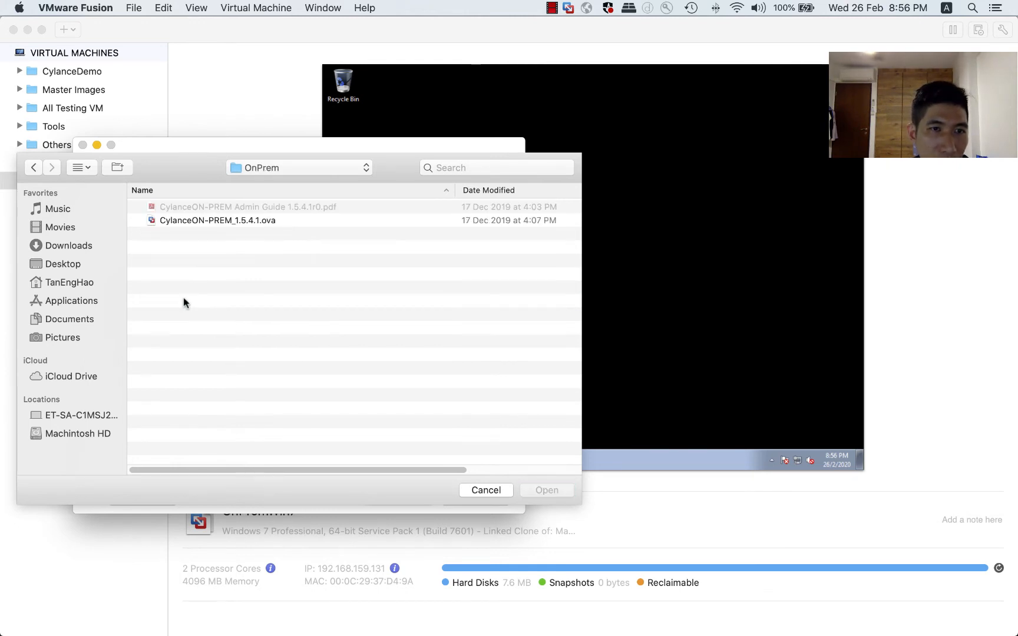
pyautogui.doubleClick(212, 223)
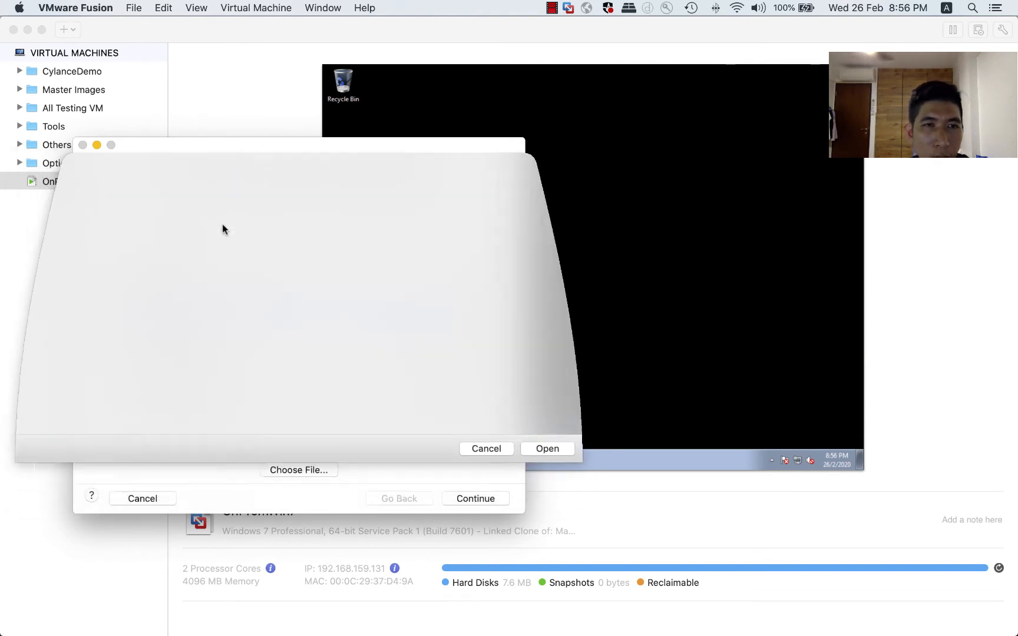
# Accept the default network properties and save the imported machine as CylanceON-PREM_1.5.4.1 in the Virtual Machines folder.
pyautogui.click(496, 498)
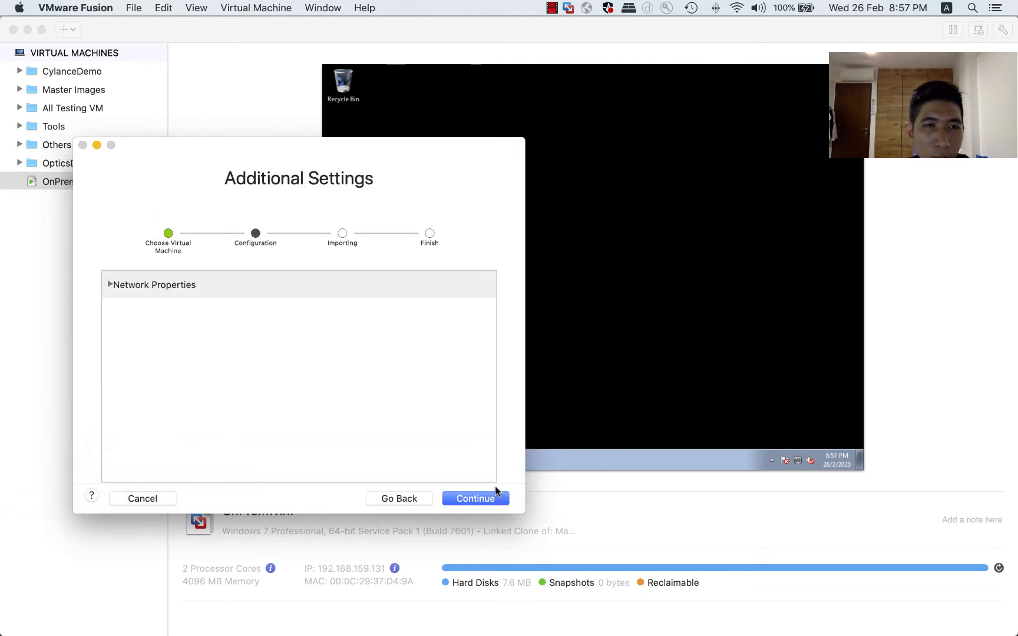
pyautogui.click(472, 496)
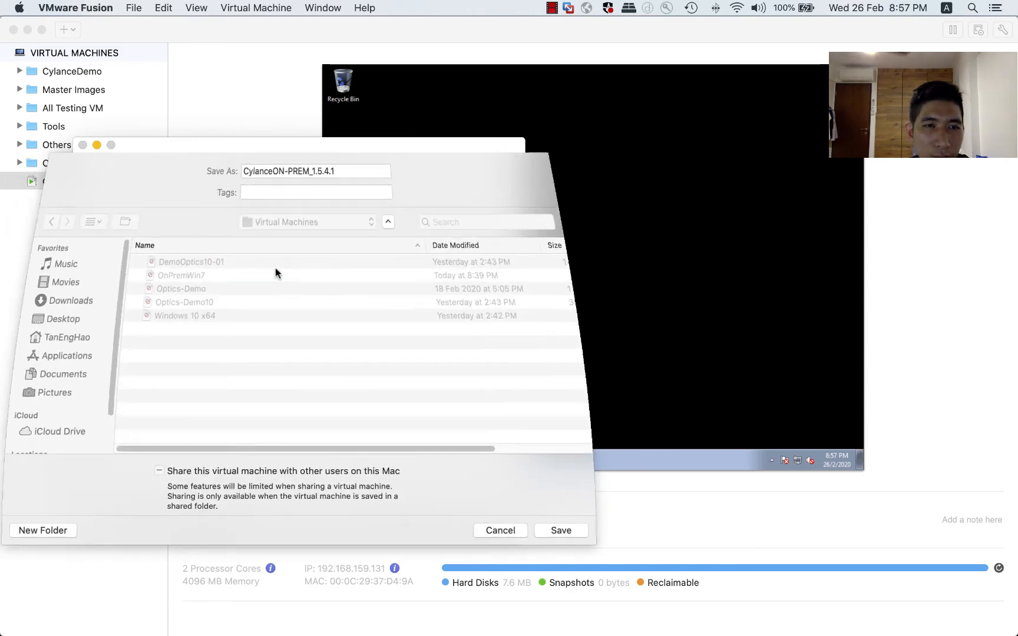
pyautogui.click(561, 531)
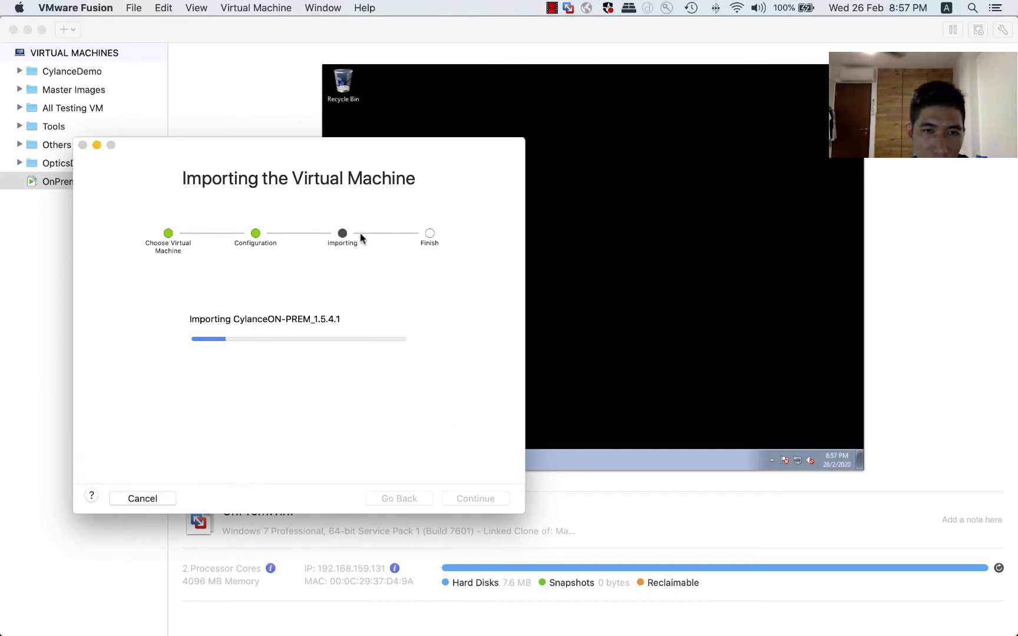
pyautogui.moveTo(545, 624)
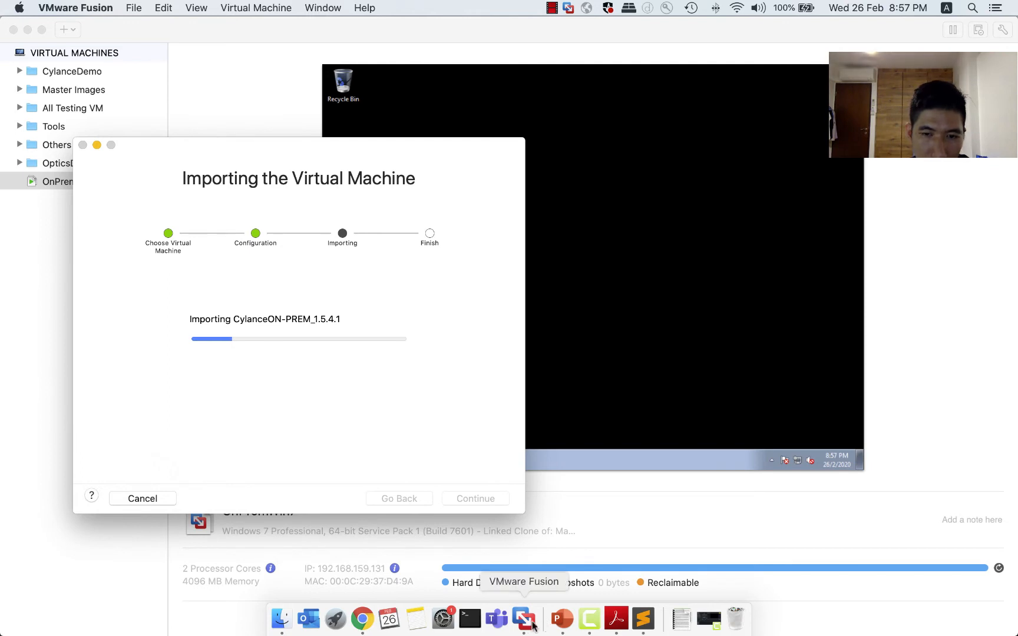
pyautogui.moveTo(281, 151); pyautogui.dragTo(260, 71)
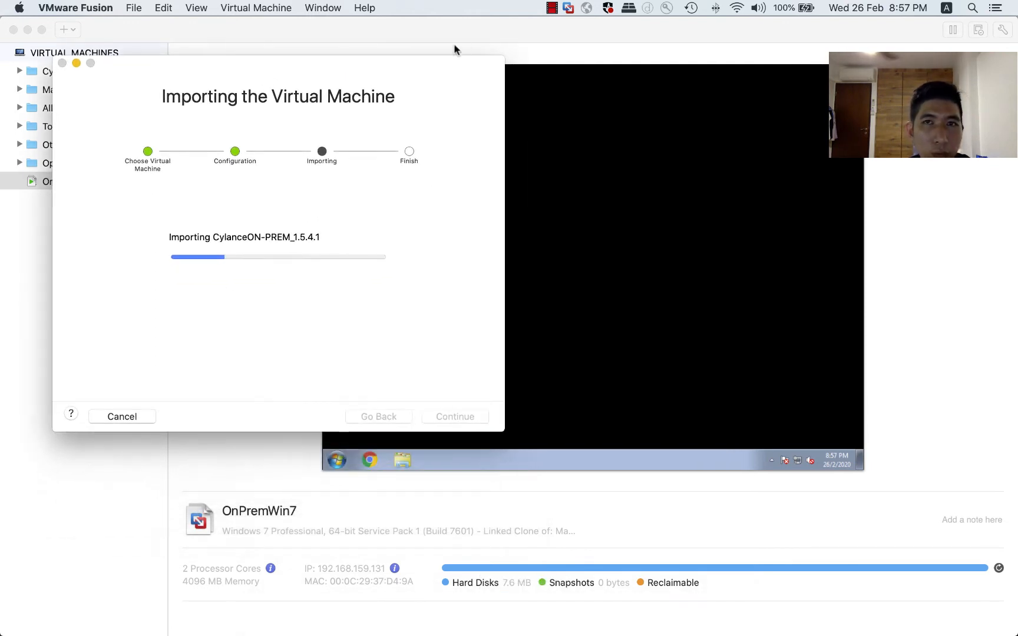
pyautogui.click(552, 8)
pyautogui.click(579, 38)
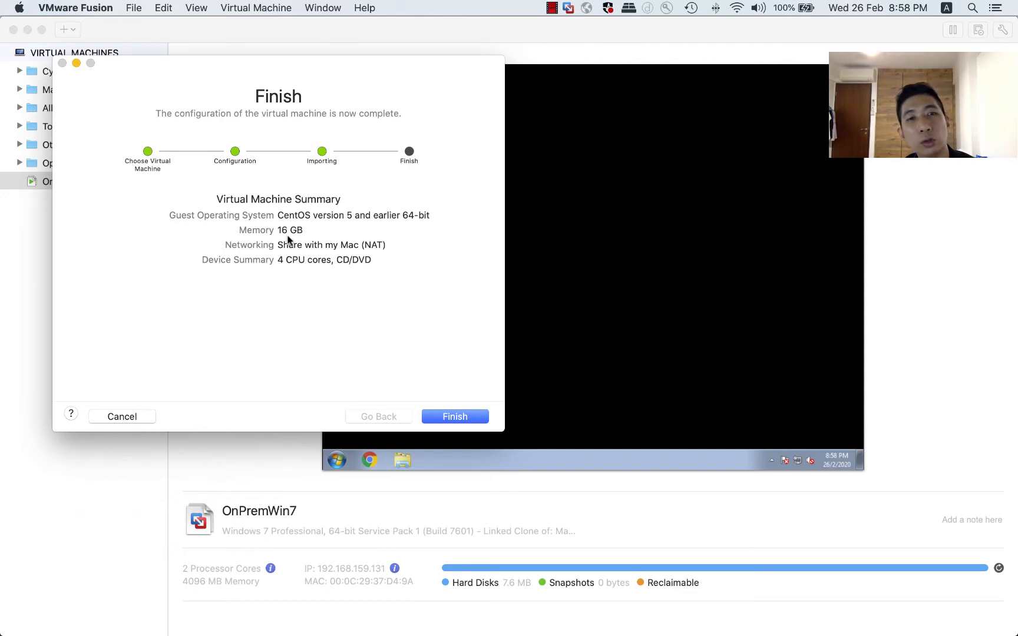
# Finish the import of the CylanceON-PREM_1.5.4.1 virtual machine and dismiss the resulting alert.
pyautogui.click(453, 423)
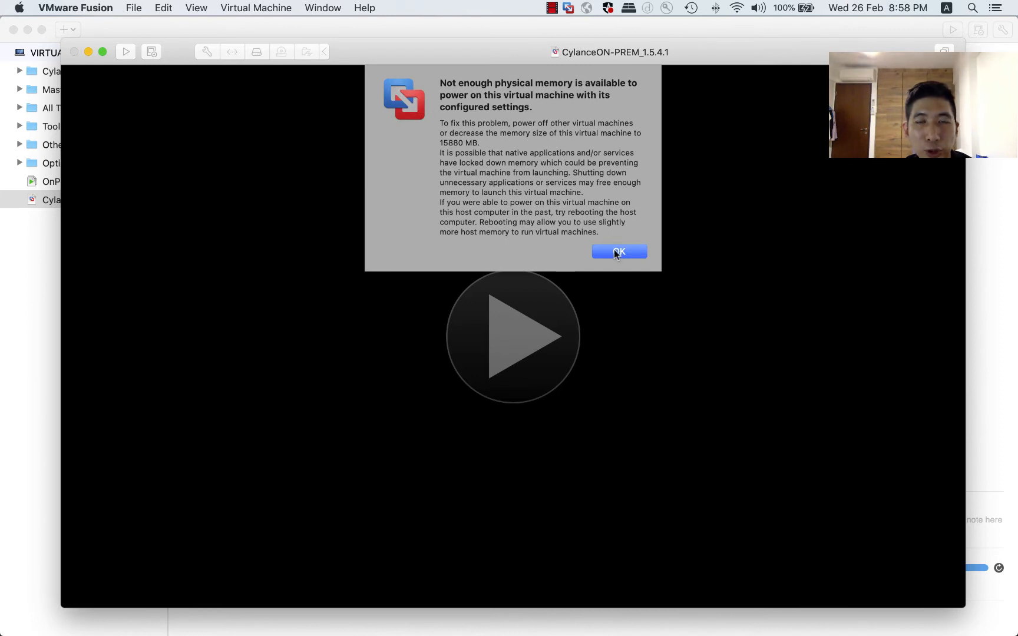
pyautogui.click(619, 251)
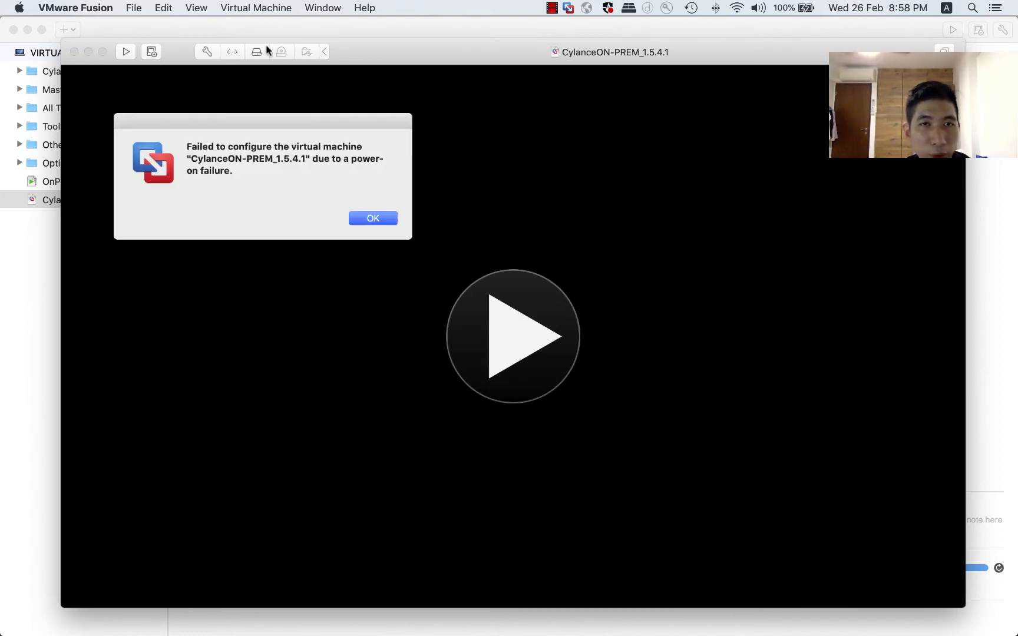
# Configure the CylanceON-PREM_1.5.4.1 machine's network adapter to use the custom vmnet2 network.
pyautogui.click(257, 8)
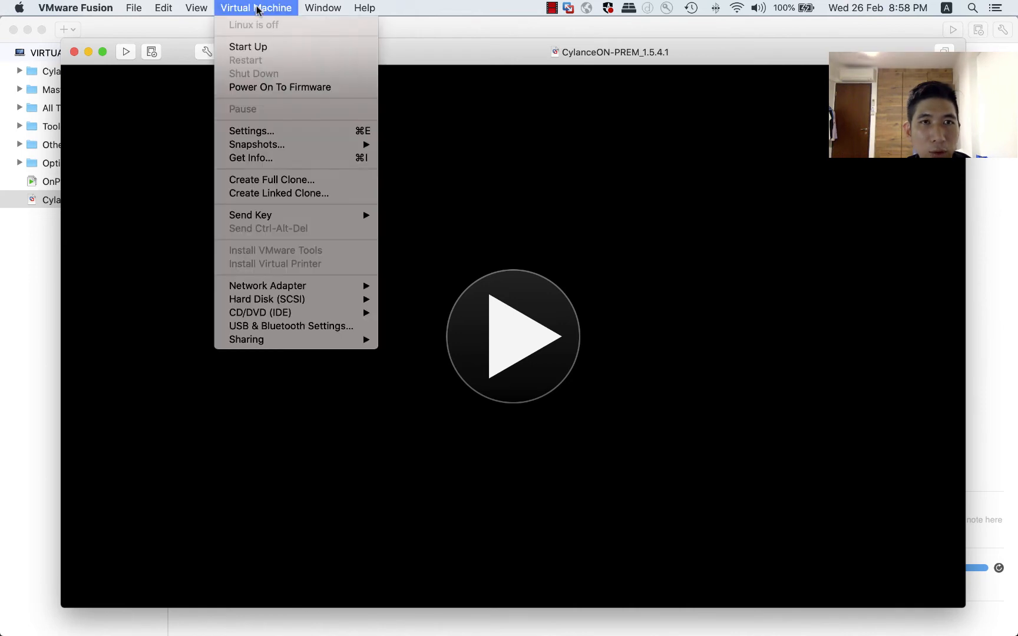
pyautogui.click(300, 133)
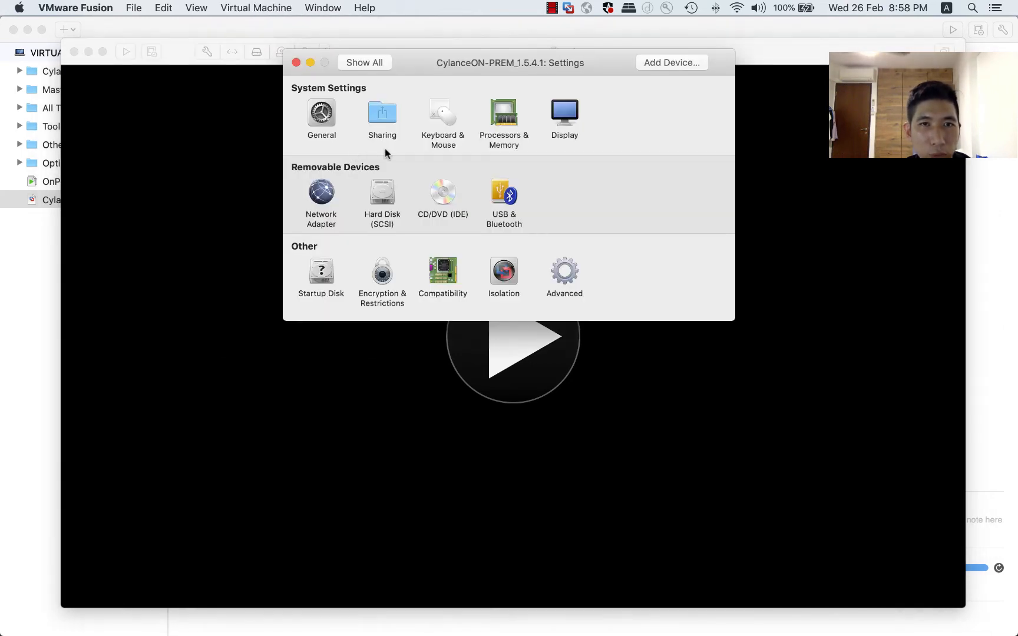
pyautogui.click(321, 191)
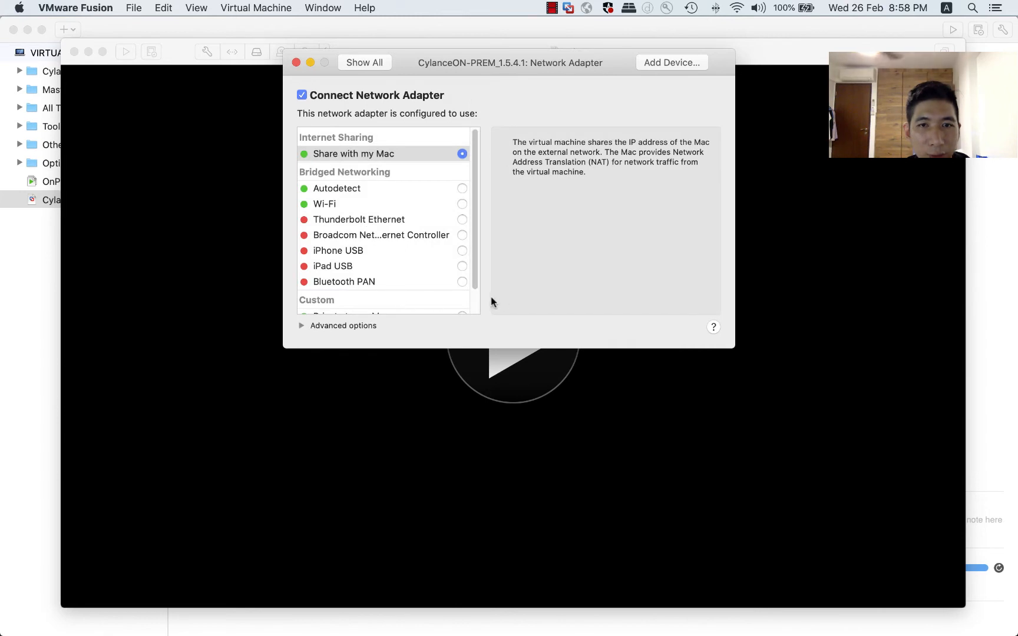
pyautogui.scroll(-2, 475, 304)
pyautogui.click(463, 306)
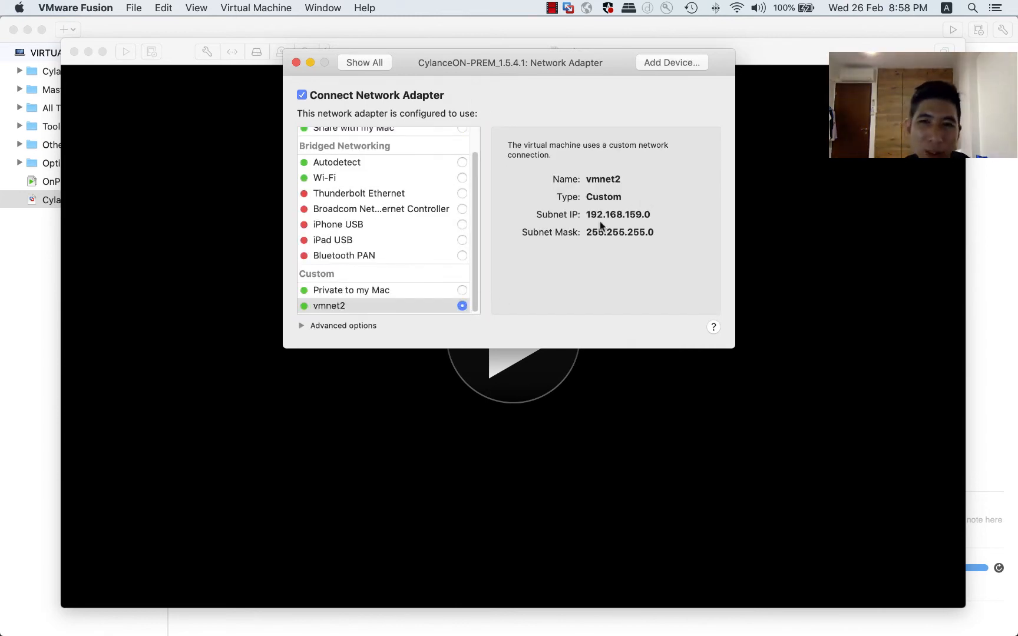
# Set the CylanceON-PREM_1.5.4.1 machine's memory to 4096 MB and its processors to 2 cores.
pyautogui.click(362, 62)
pyautogui.click(500, 125)
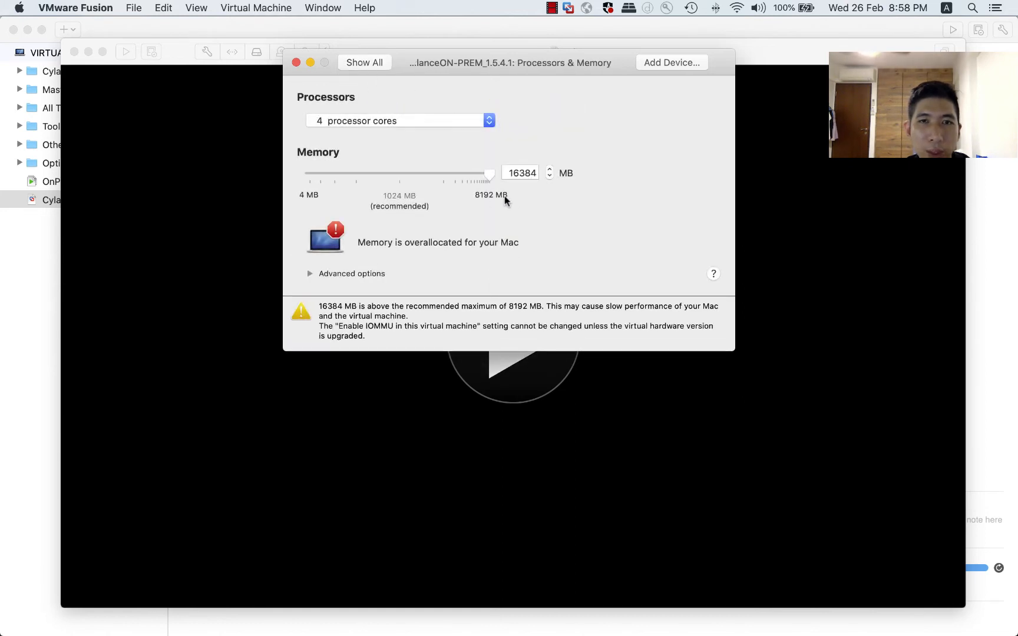
pyautogui.doubleClick(520, 175)
pyautogui.write('40')
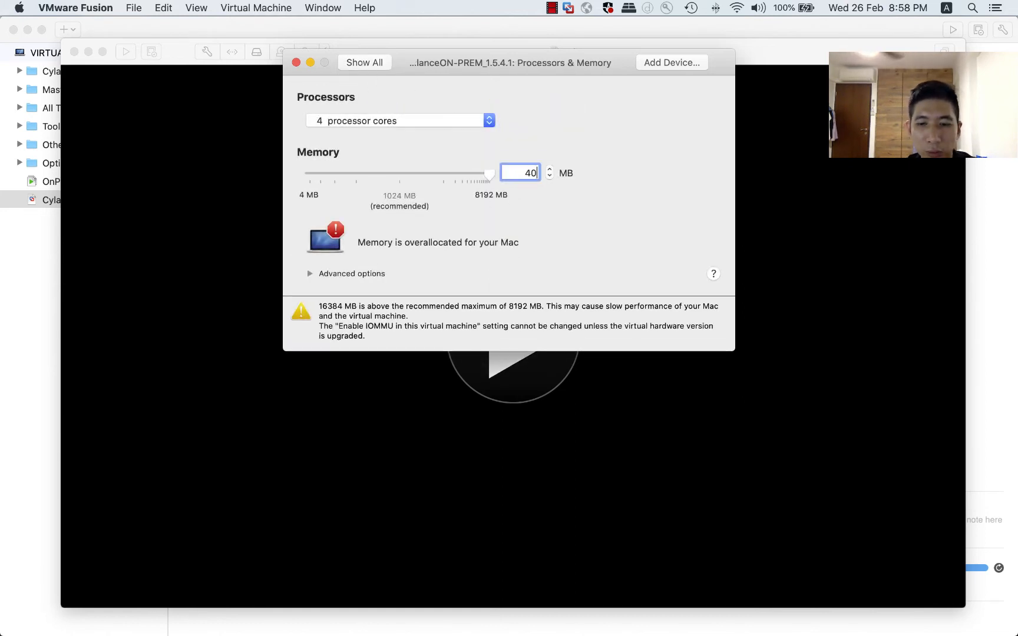
pyautogui.click(479, 123)
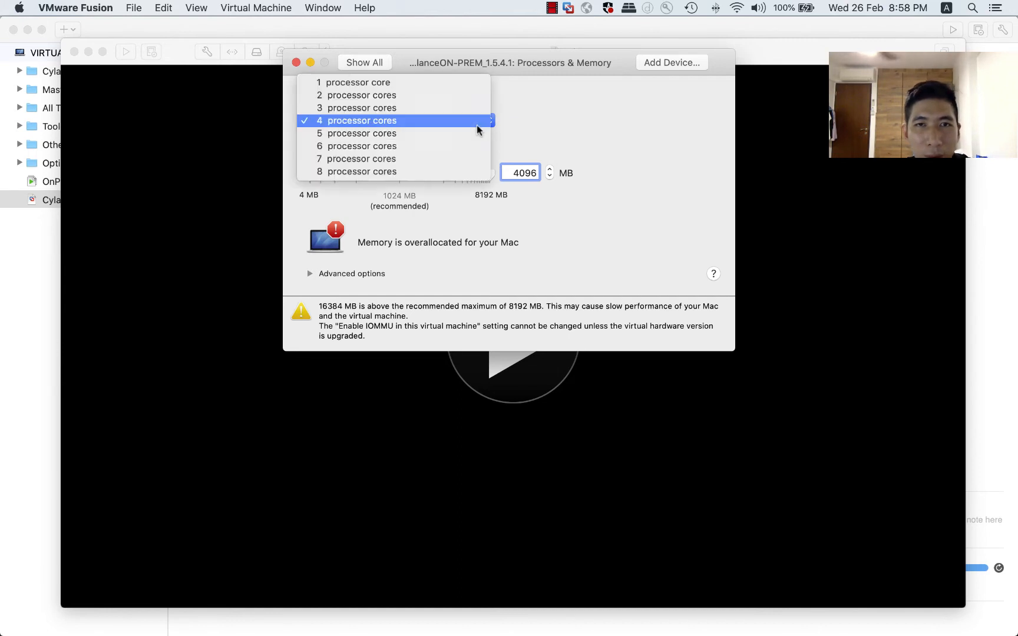
pyautogui.click(430, 97)
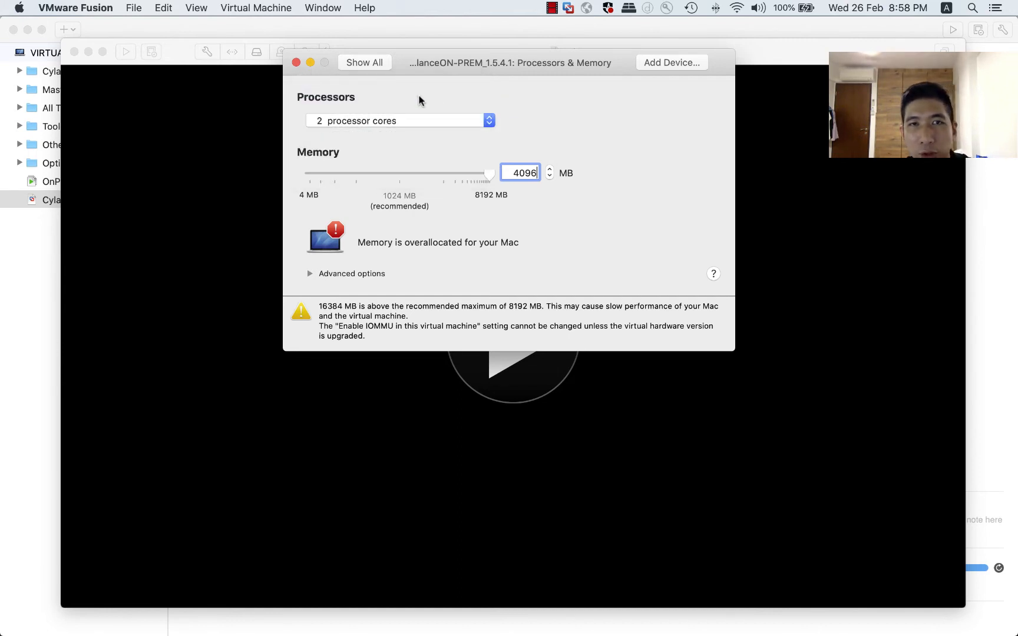
pyautogui.click(362, 63)
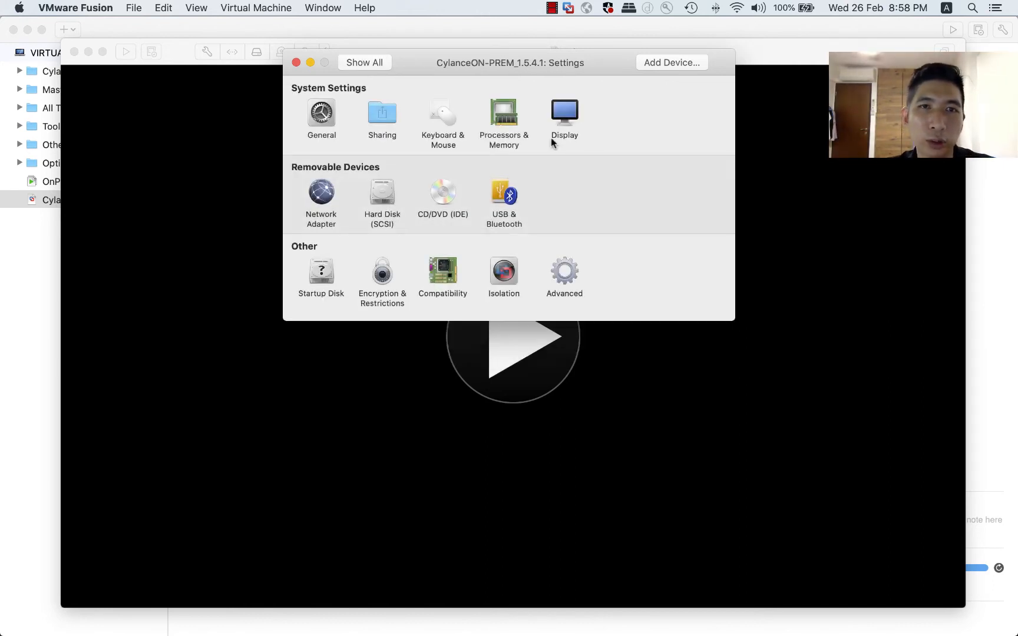
# Review the network adapter configuration once more and close the virtual machine's settings.
pyautogui.click(319, 195)
pyautogui.click(364, 62)
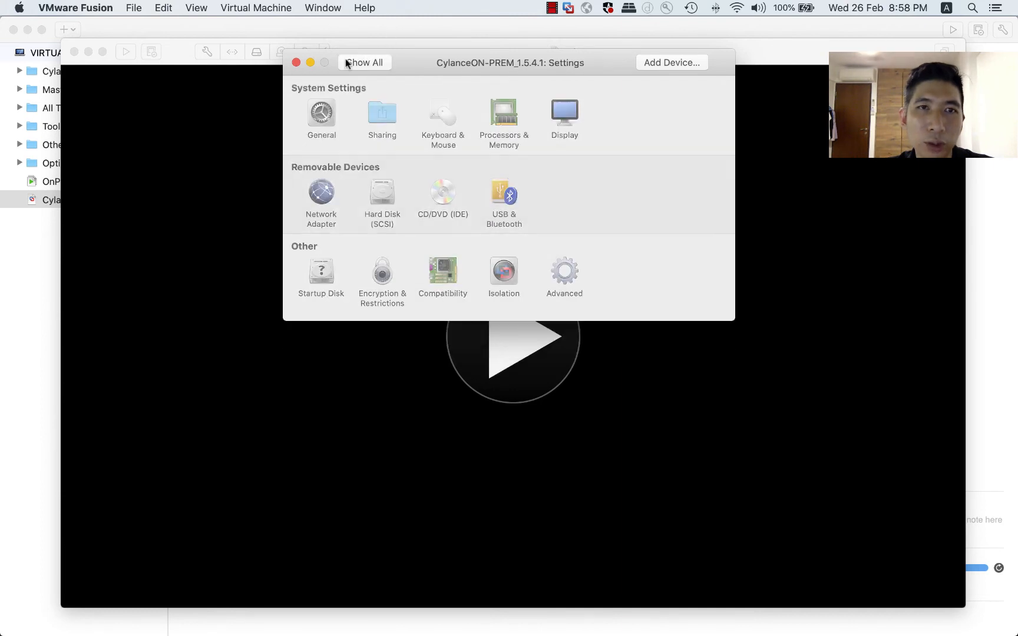
pyautogui.click(296, 63)
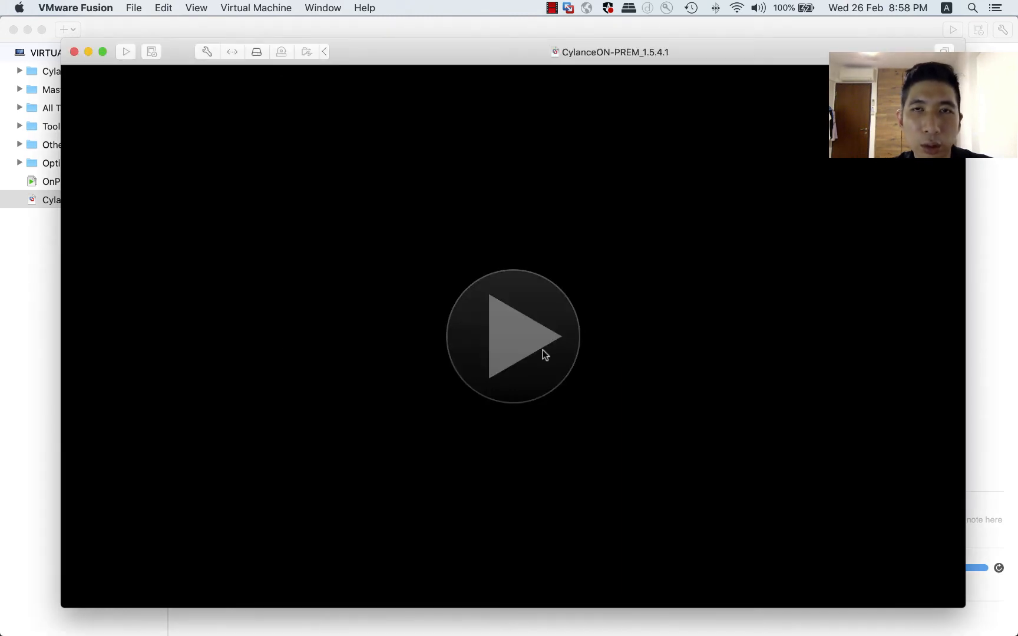
# Power on the CylanceON-PREM_1.5.4.1 virtual machine and boot the first CentOS Linux entry, 3.10.0-1062.4.1.el7.x86_64.
pyautogui.click(543, 350)
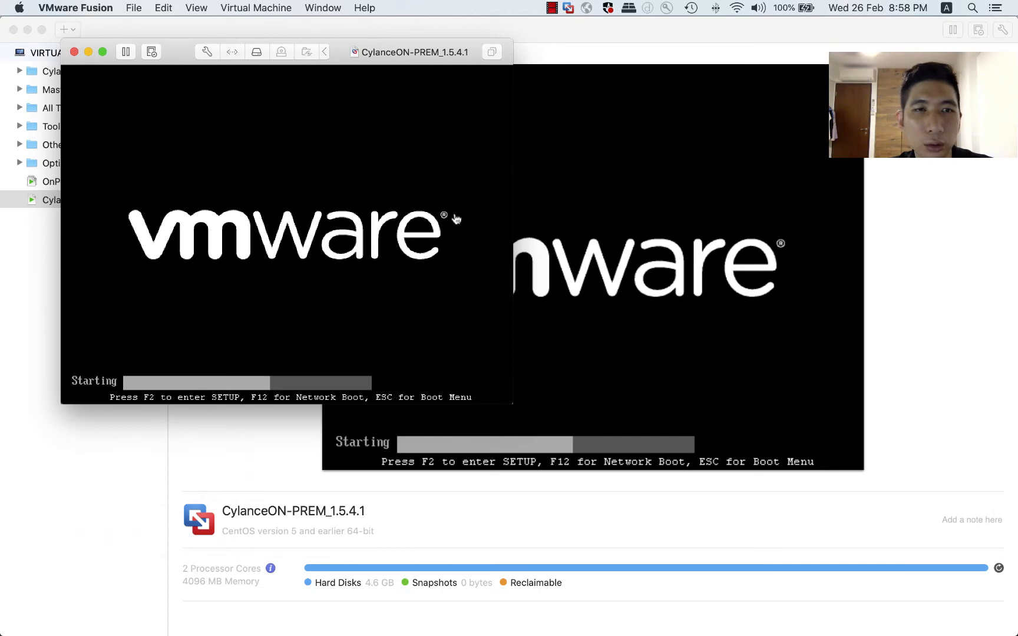
pyautogui.click(493, 216)
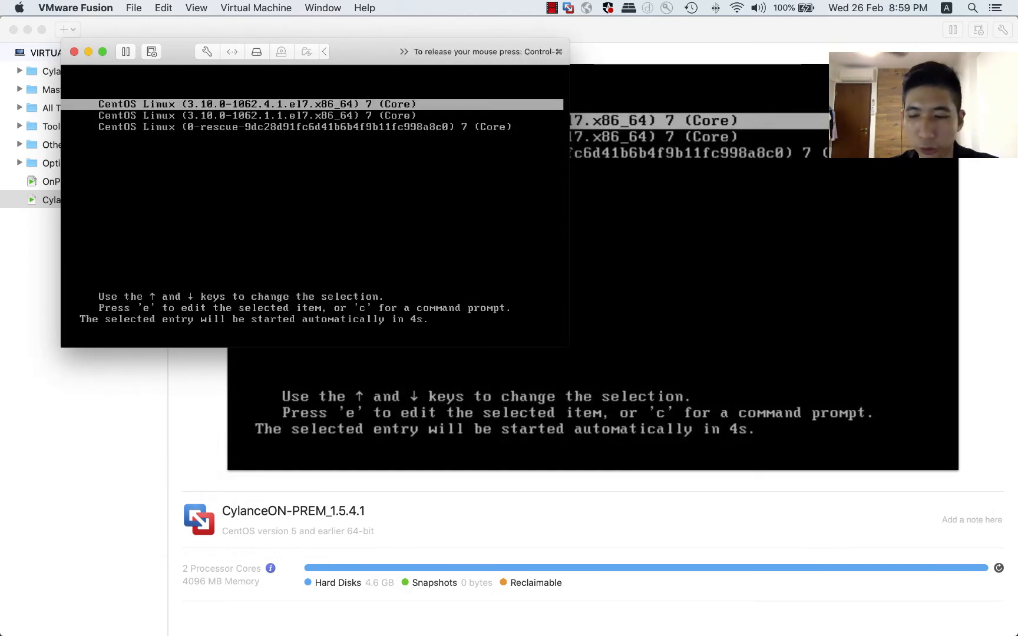
pyautogui.press('Return')
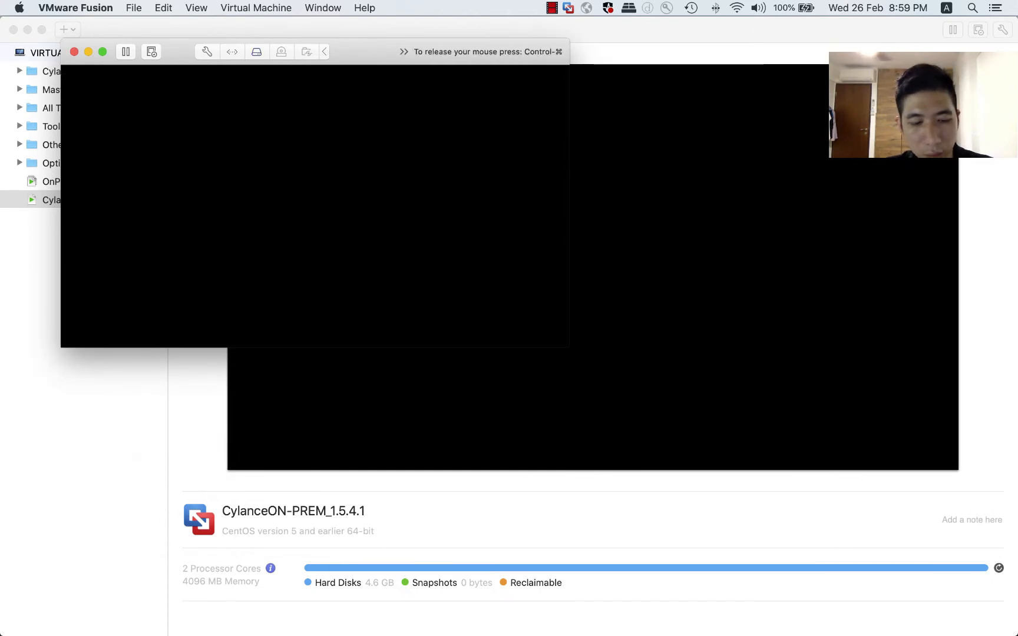
# Release the mouse from the CylanceON-PREM machine, open the OnPremWin7 machine's window and enlarge it to fill the screen.
pyautogui.press('ctrl+super')
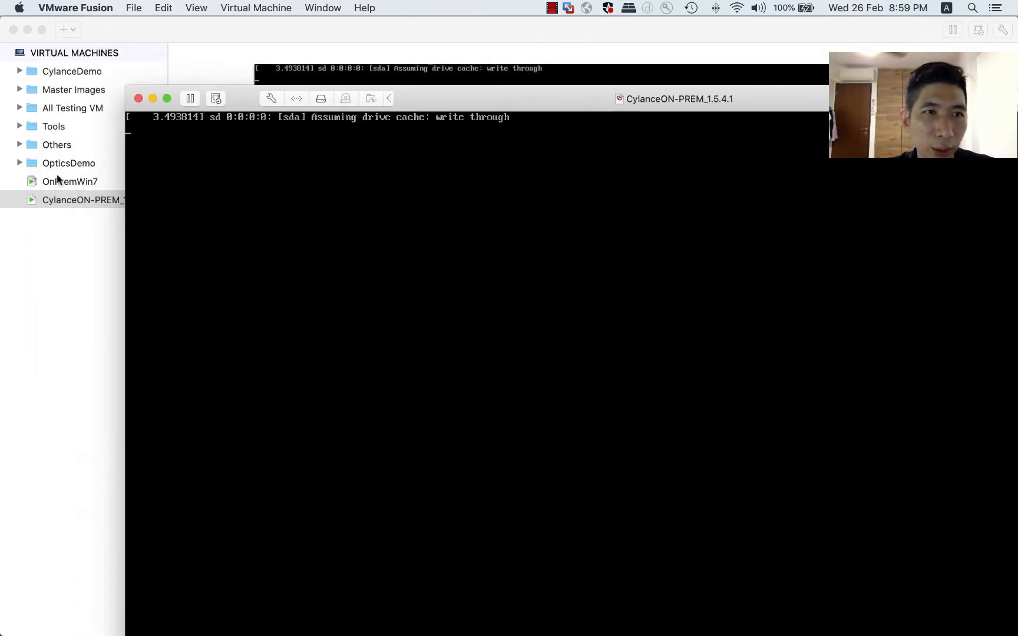
pyautogui.doubleClick(56, 177)
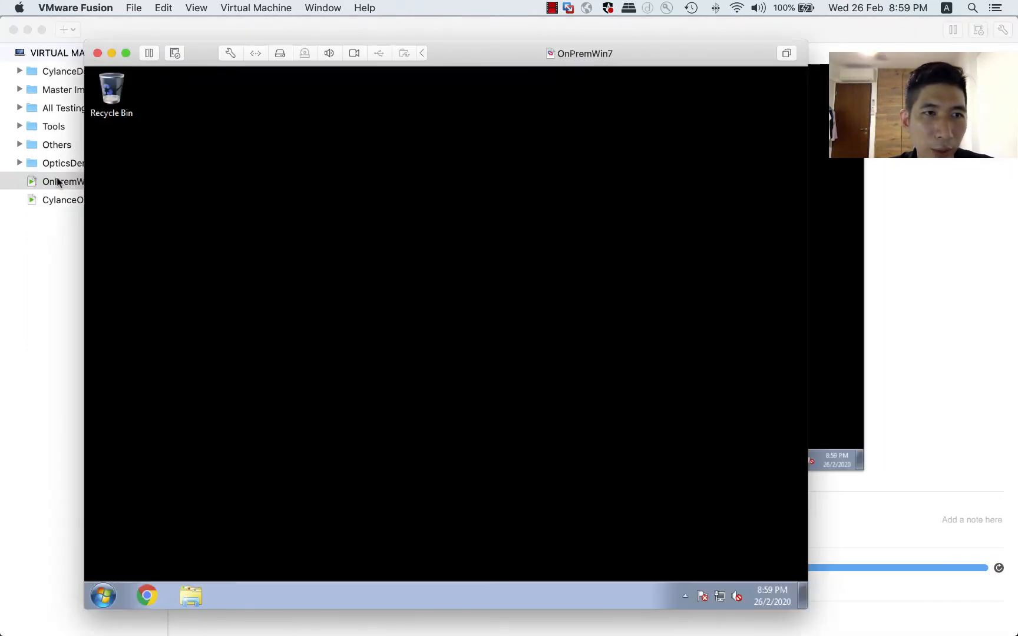
pyautogui.doubleClick(492, 45)
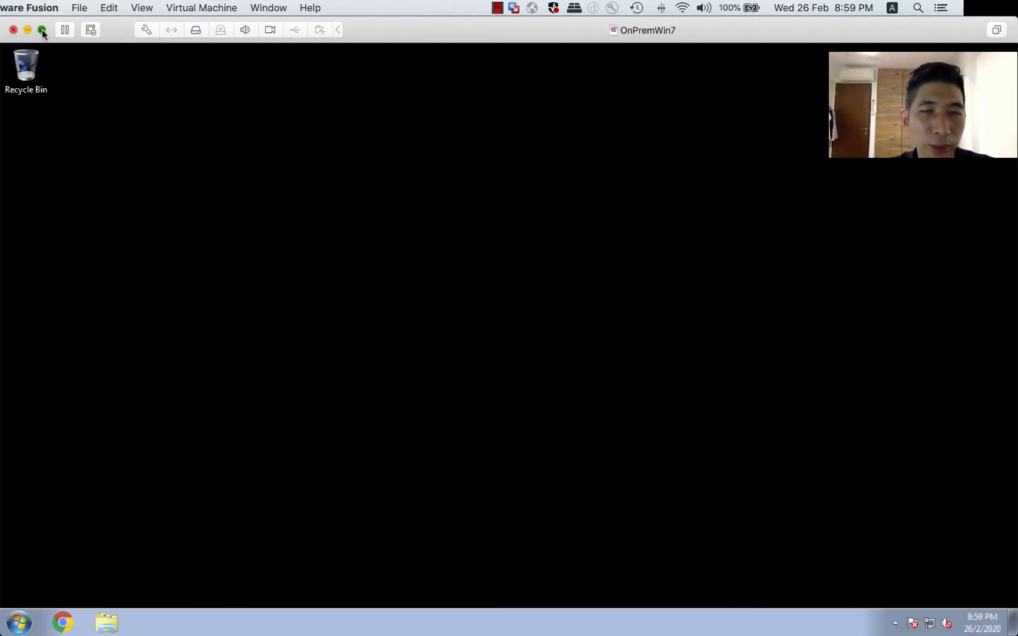
# Copy the Demo folder from the Mac onto the OnPremWin7 desktop and place it below the Recycle Bin.
pyautogui.click(42, 30)
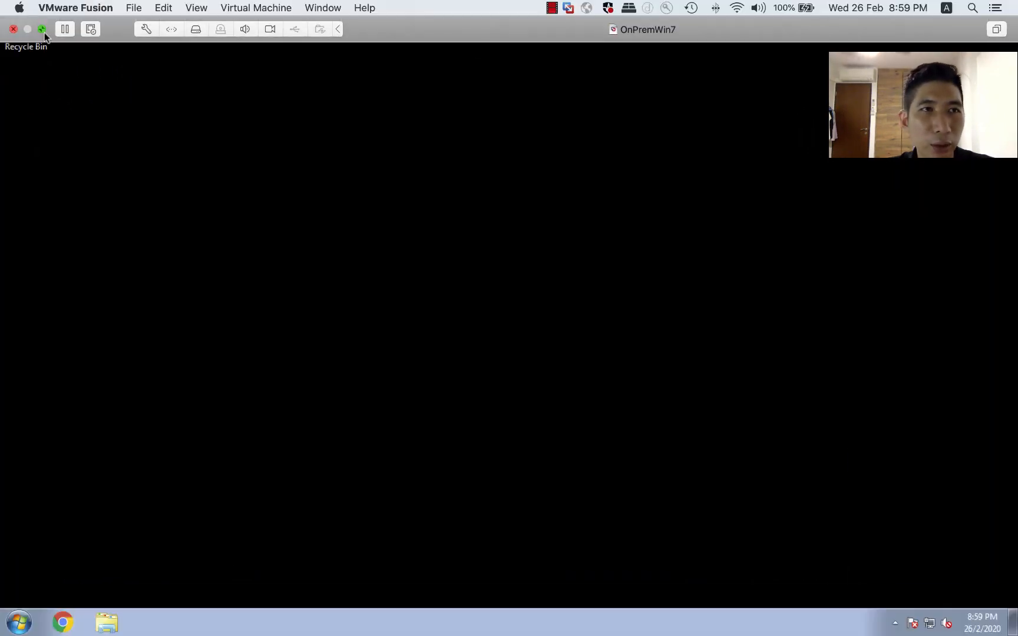
pyautogui.click(42, 30)
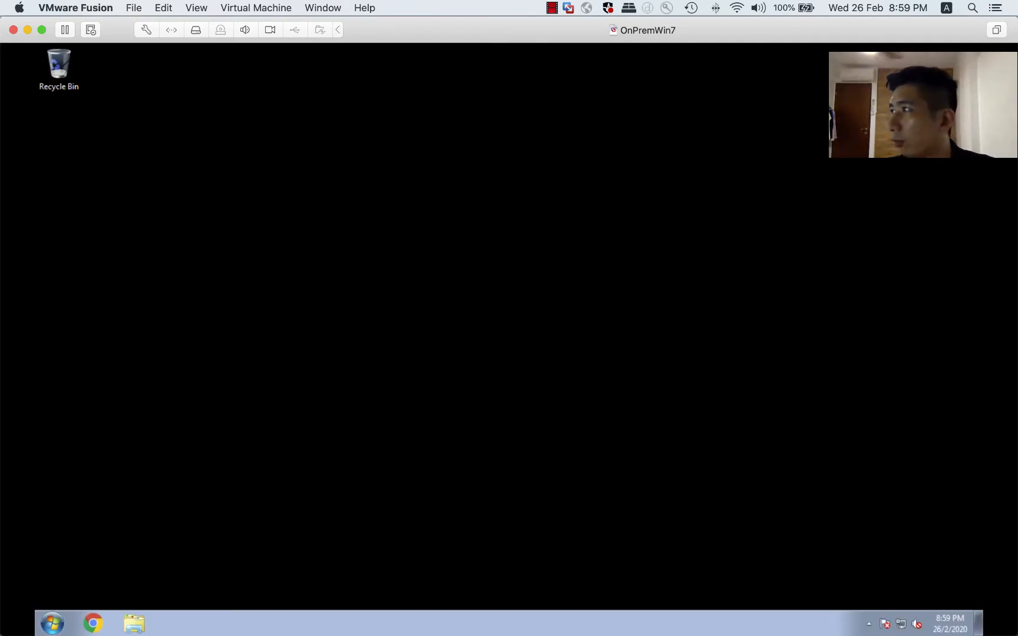
pyautogui.moveTo(1, 282); pyautogui.dragTo(170, 260)
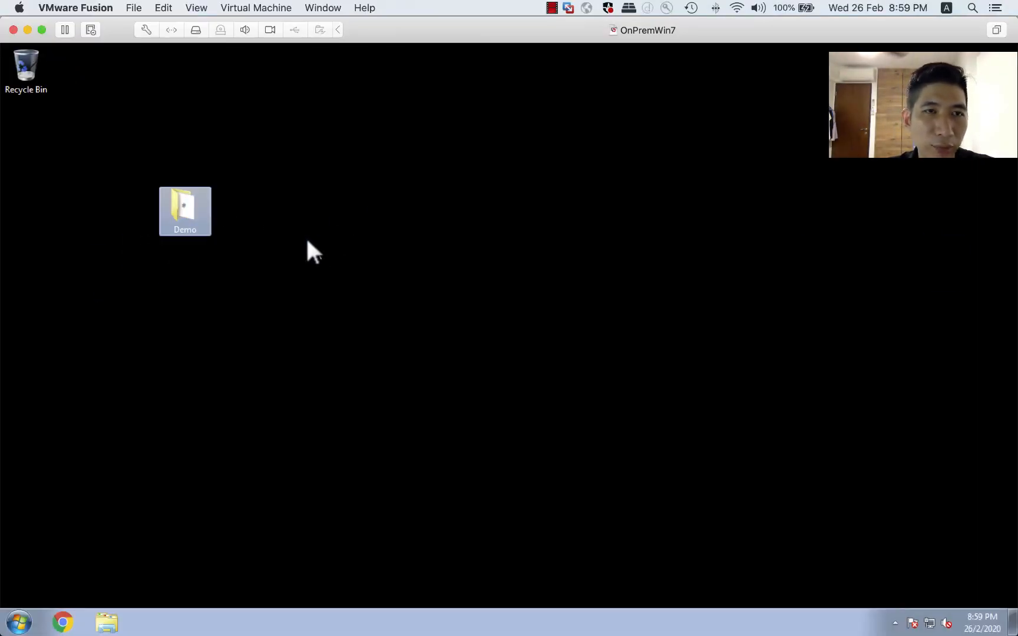
pyautogui.moveTo(177, 207); pyautogui.dragTo(30, 131)
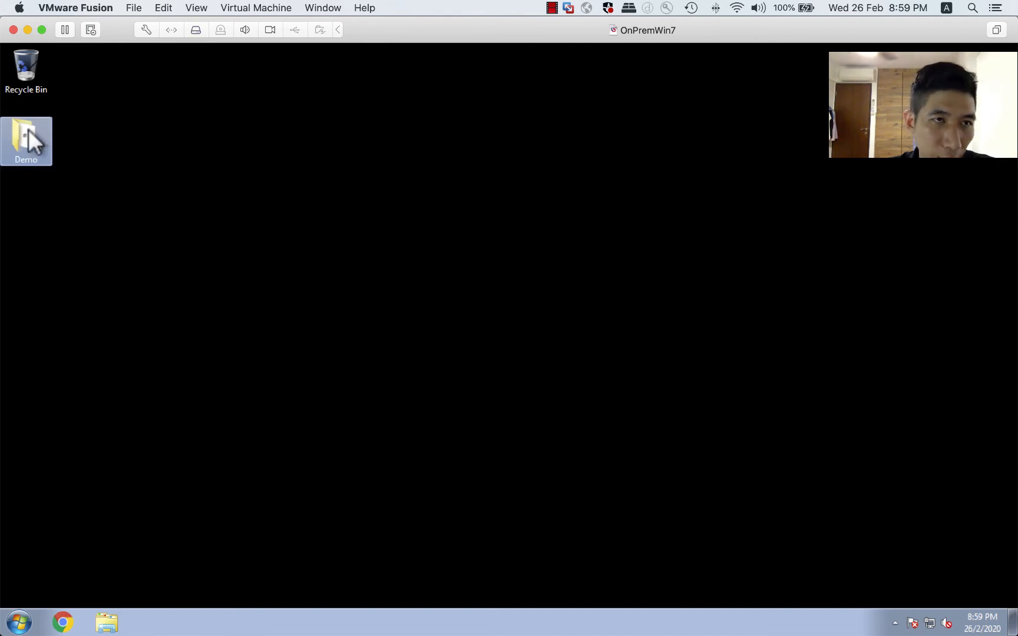
# Open the Demo folder, switch the virtual machine to full screen and go into the Cert folder.
pyautogui.doubleClick(28, 132)
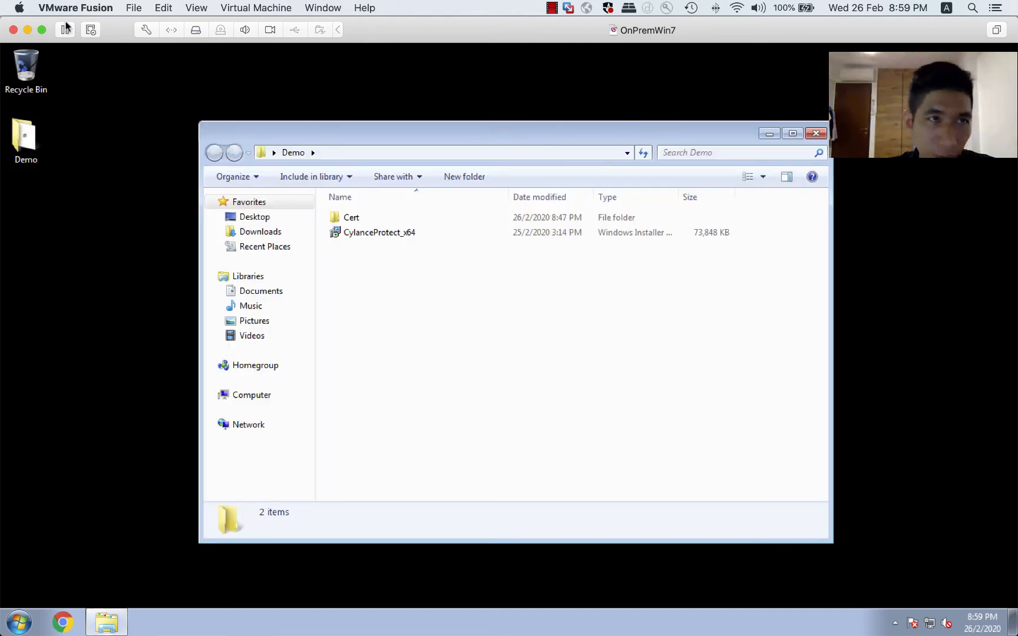
pyautogui.click(42, 29)
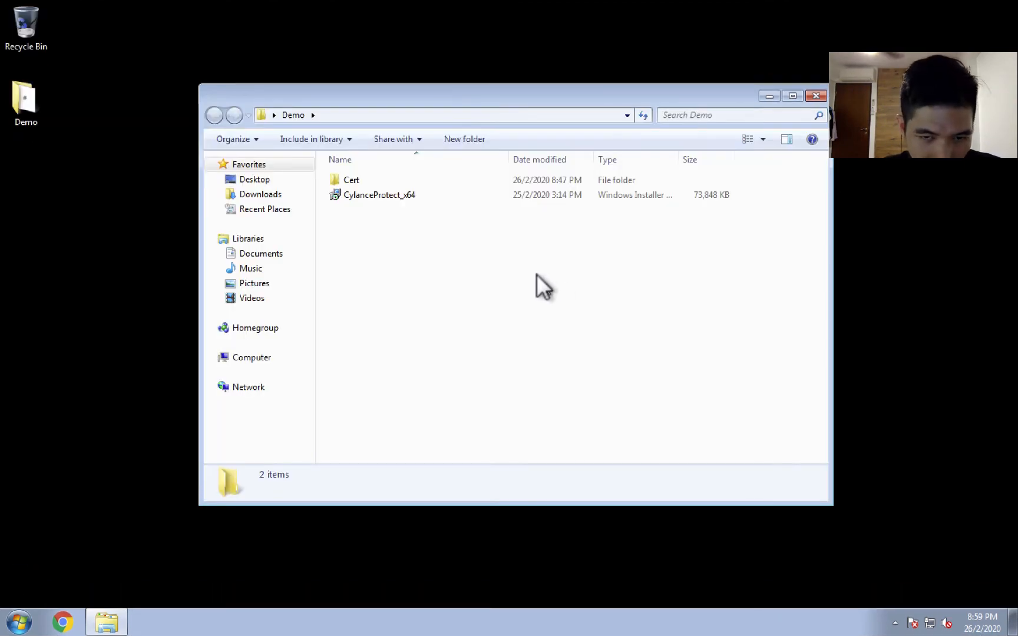
pyautogui.doubleClick(341, 172)
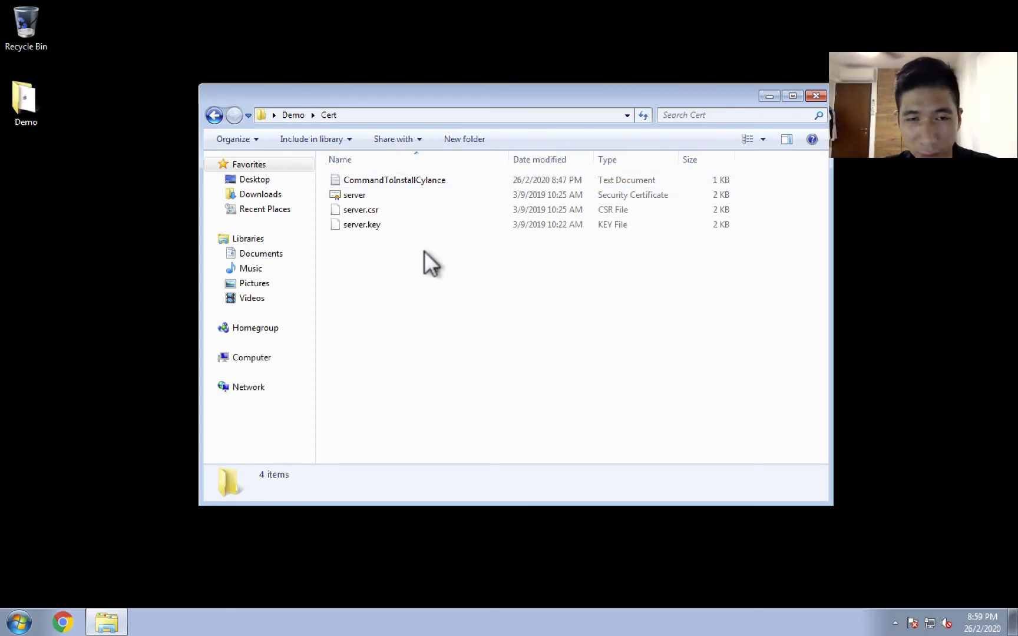
pyautogui.moveTo(428, 92); pyautogui.dragTo(406, 115)
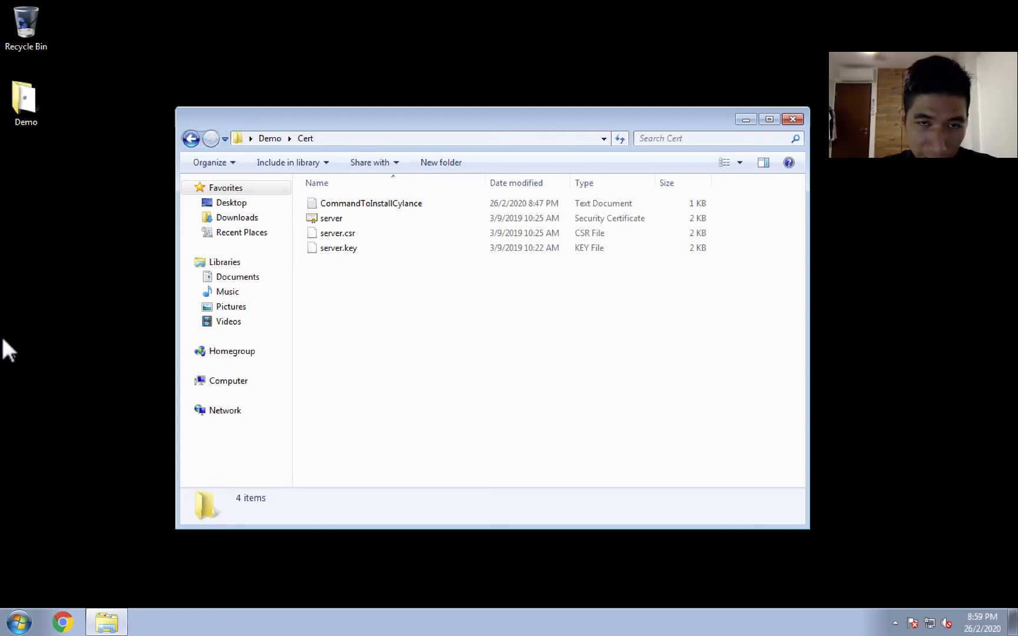
# Import the server security certificate into the Trusted Root Certification Authorities store with the Certificate Import Wizard.
pyautogui.rightClick(340, 217)
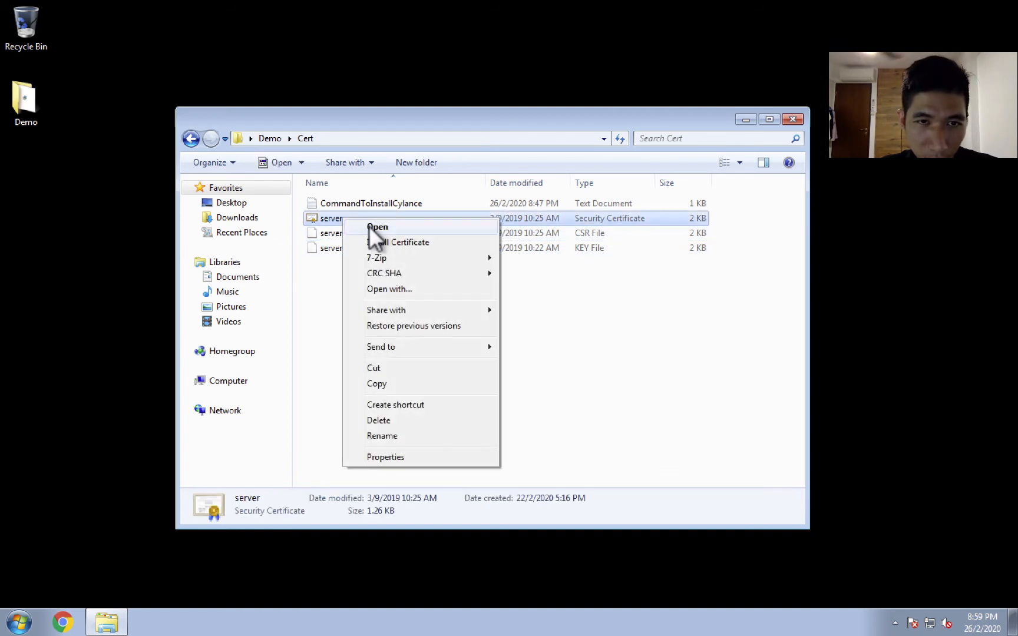
pyautogui.click(374, 242)
pyautogui.click(318, 361)
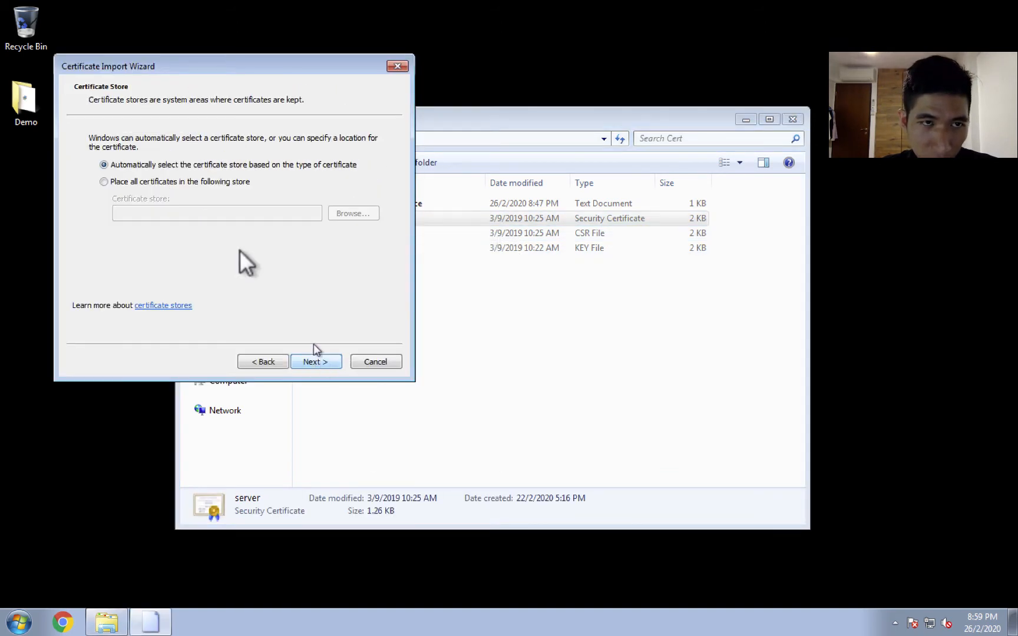
pyautogui.click(176, 178)
pyautogui.click(351, 212)
pyautogui.click(174, 148)
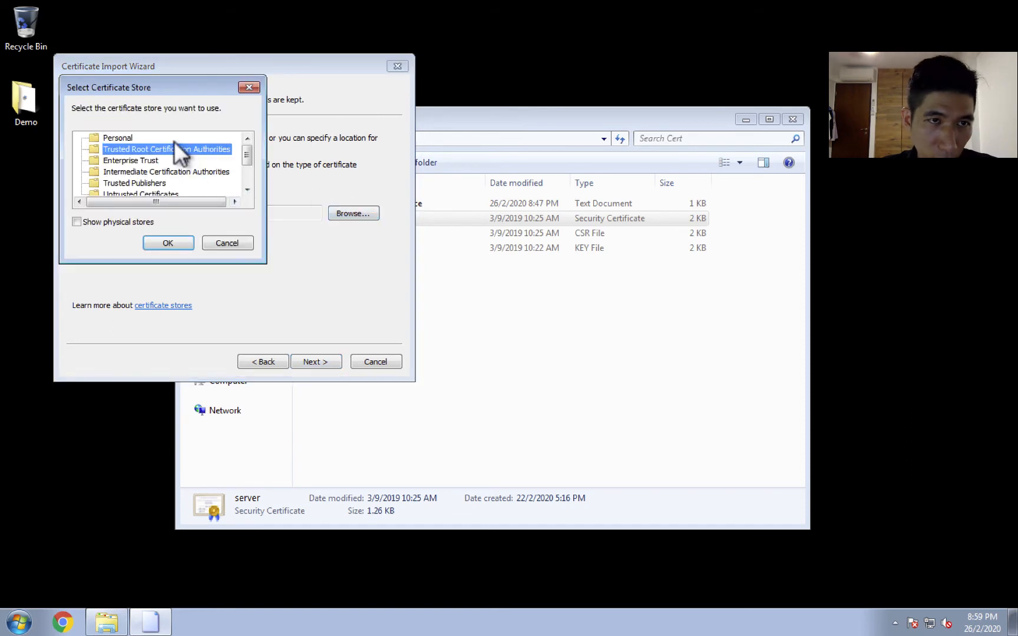
pyautogui.click(170, 236)
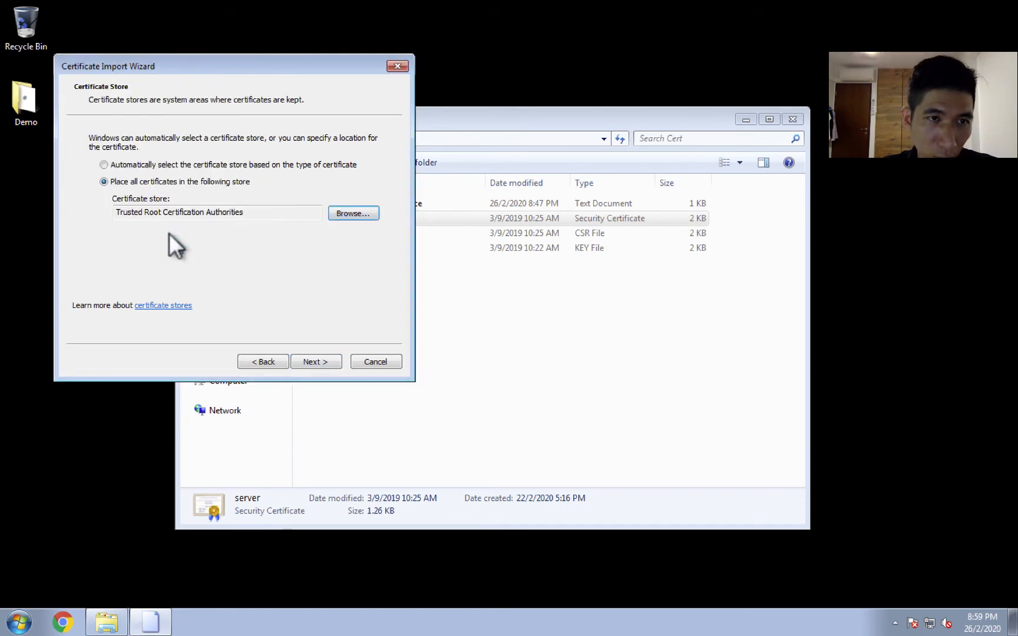
pyautogui.click(319, 360)
pyautogui.click(319, 361)
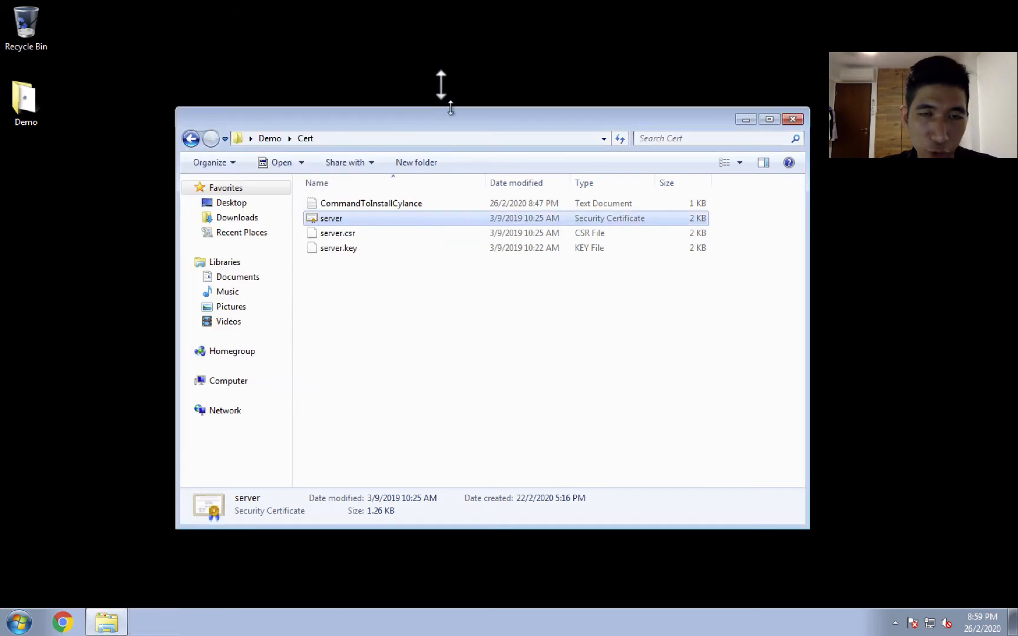
# Return to the Demo folder and approve installing the CERT.CYLANCE.CO root certificate.
pyautogui.moveTo(439, 113); pyautogui.dragTo(460, 127)
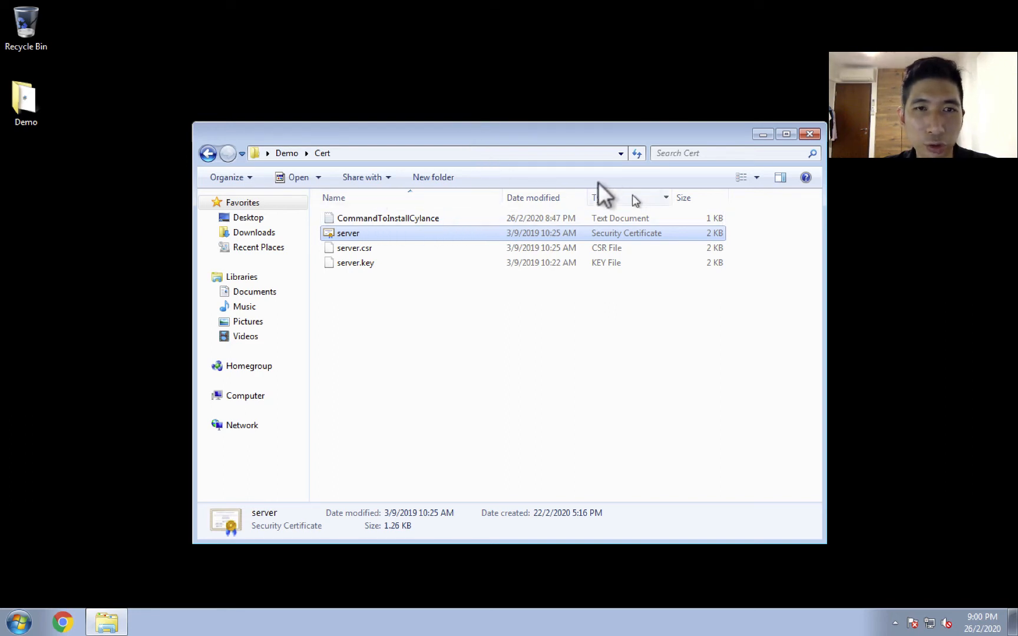
pyautogui.click(281, 152)
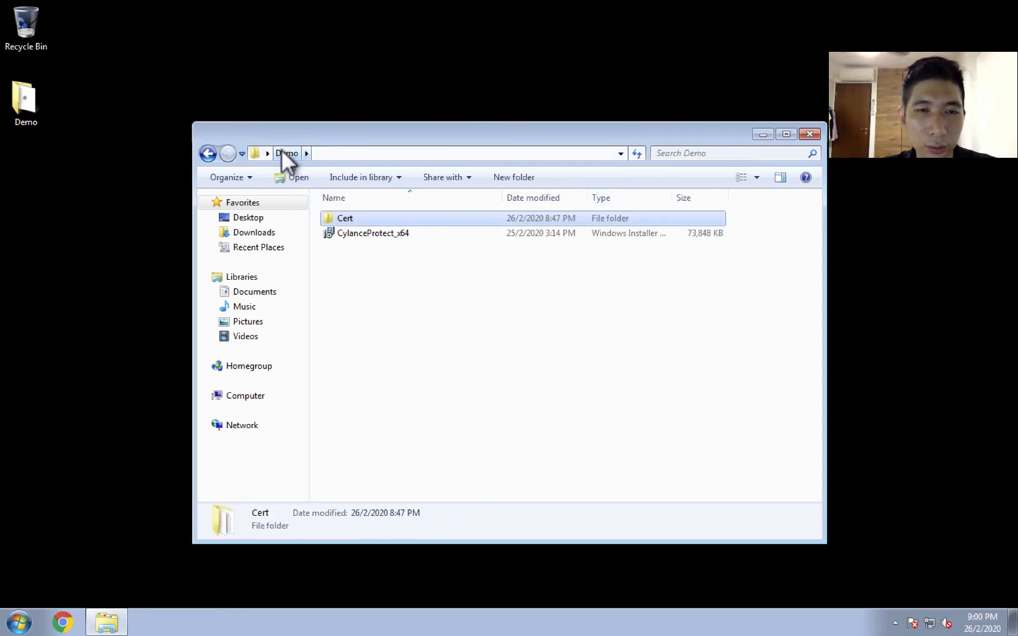
pyautogui.moveTo(484, 131); pyautogui.dragTo(624, 61)
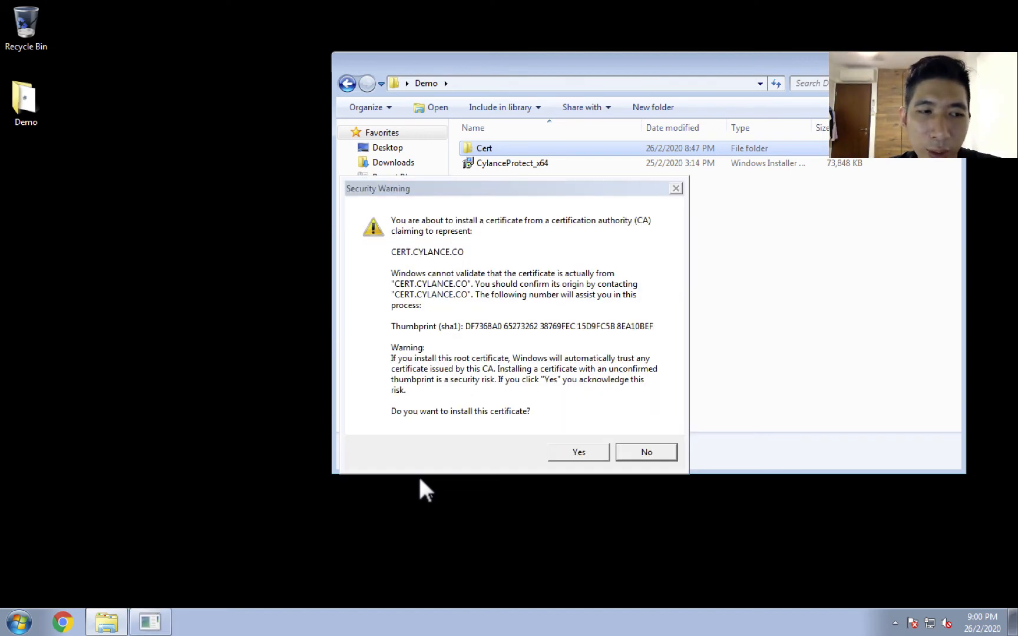
pyautogui.click(572, 449)
pyautogui.click(549, 347)
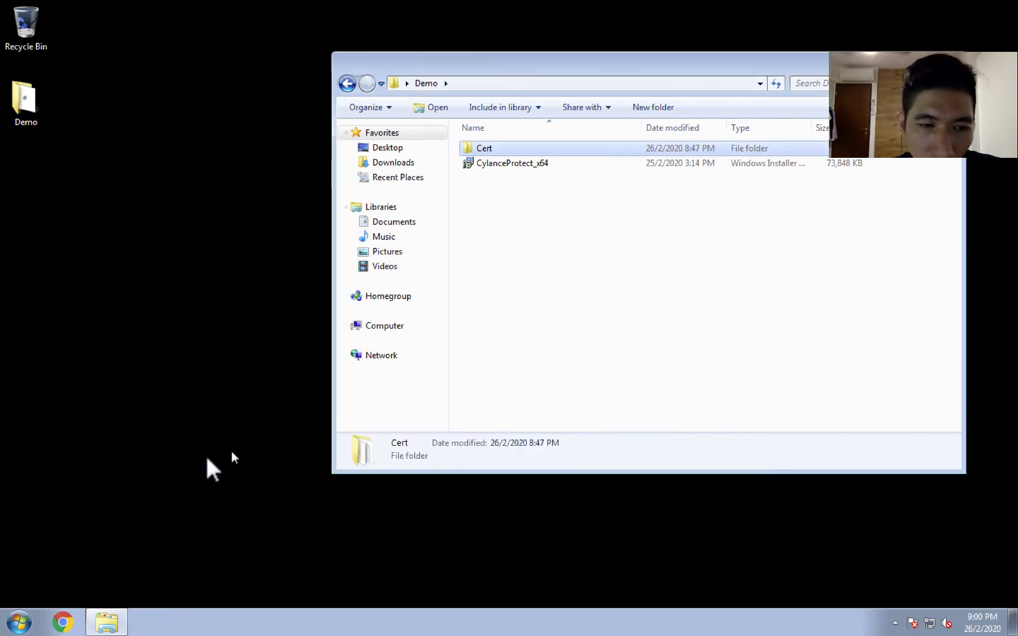
# Open the C:\Windows\System32 folder in a new Explorer window.
pyautogui.click(18, 622)
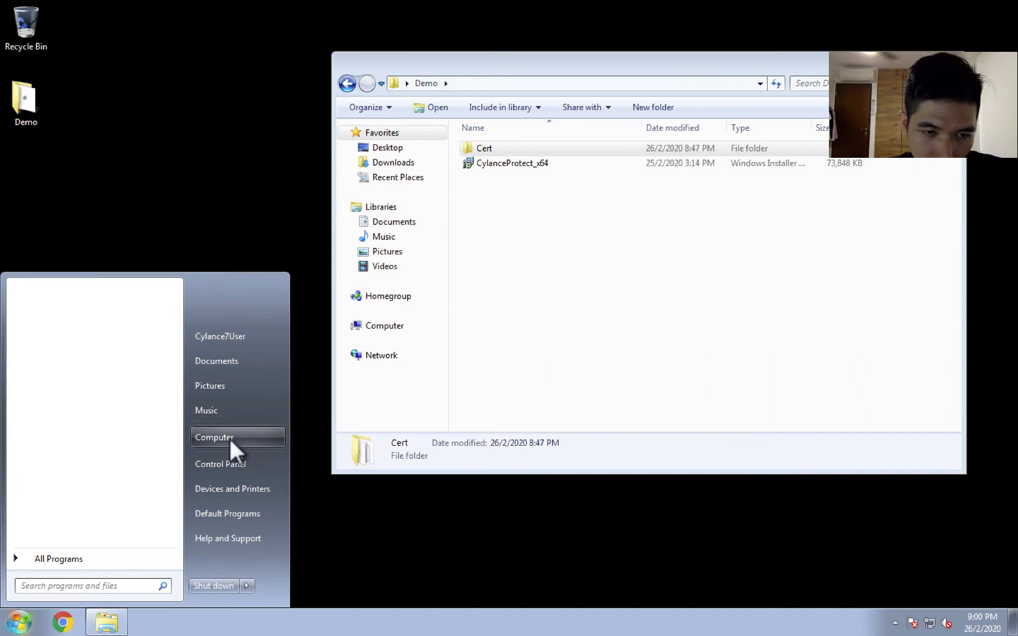
pyautogui.click(228, 439)
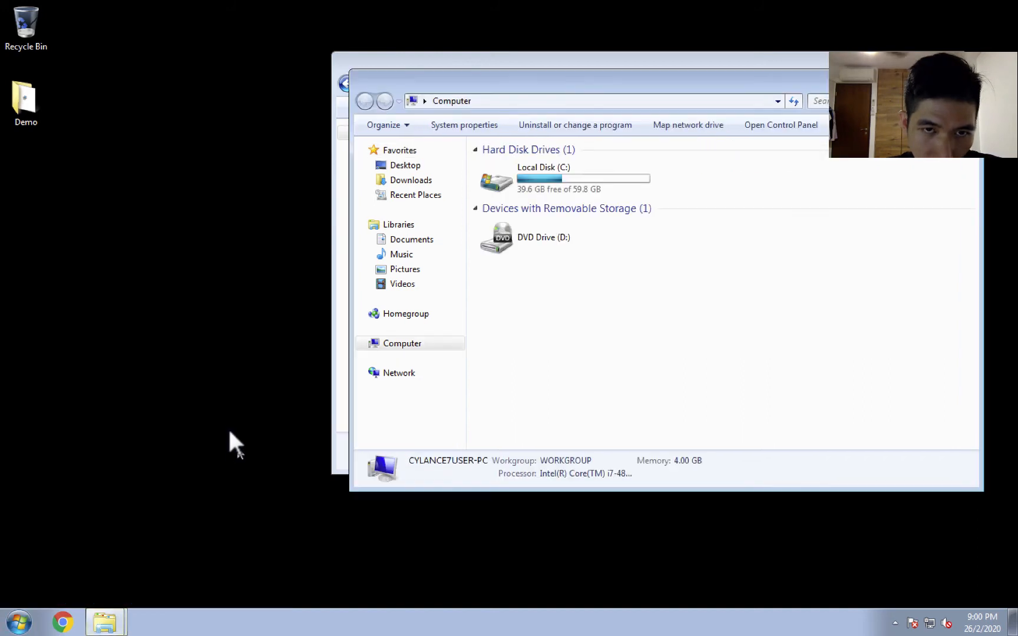
pyautogui.doubleClick(581, 179)
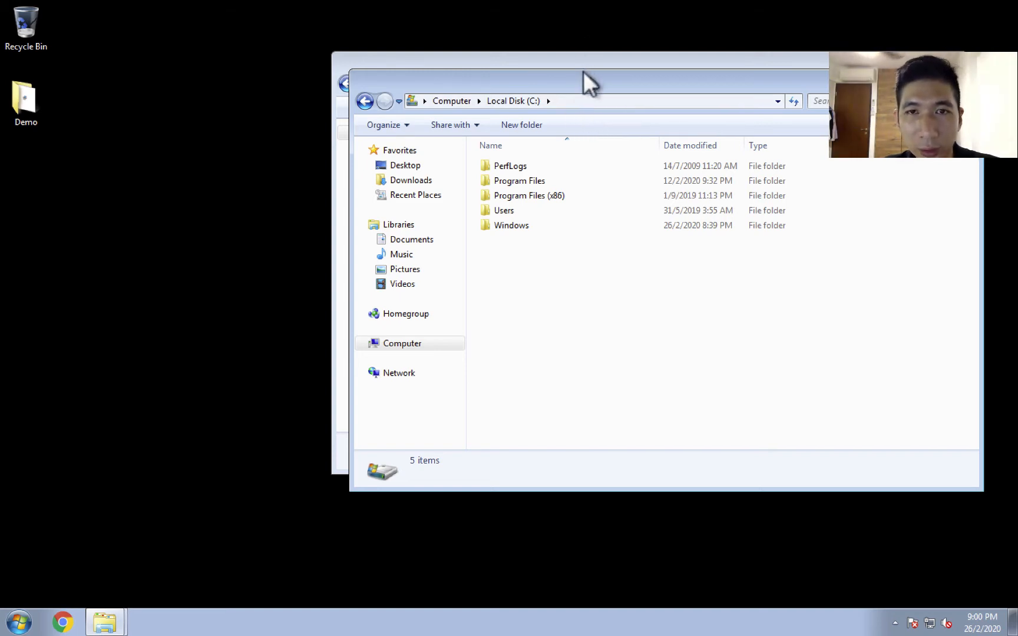
pyautogui.moveTo(583, 69); pyautogui.dragTo(583, 75)
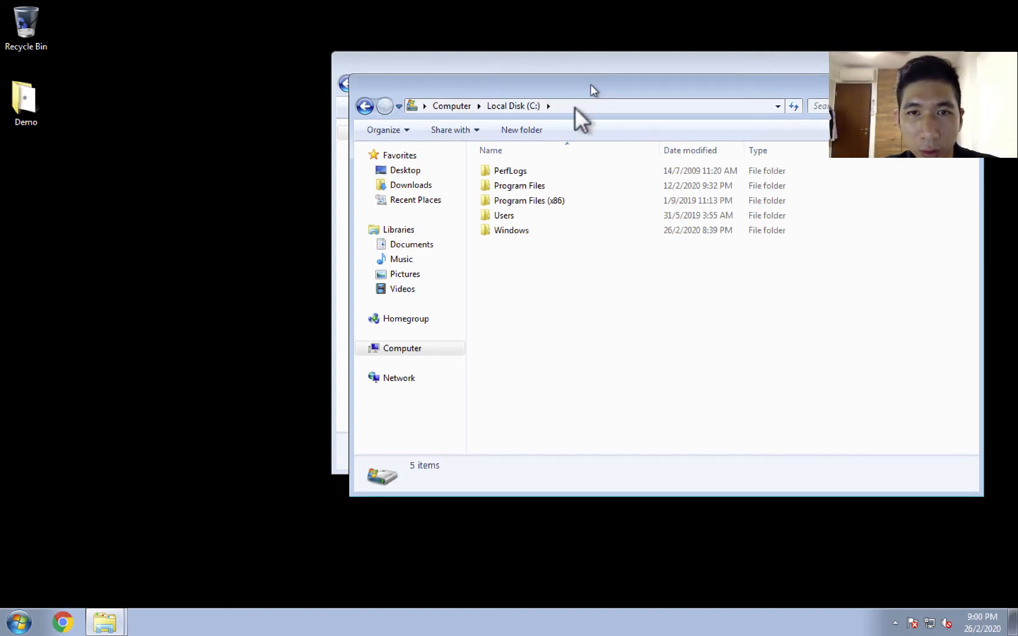
pyautogui.doubleClick(518, 228)
pyautogui.scroll(-12, 533, 412)
pyautogui.scroll(-4, 533, 409)
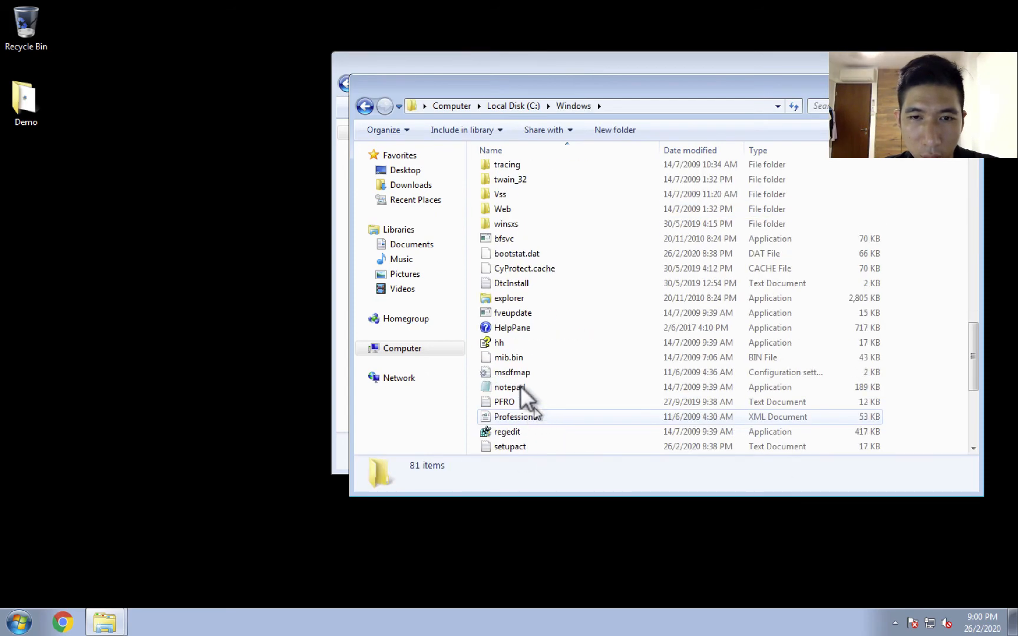
pyautogui.scroll(5, 520, 365)
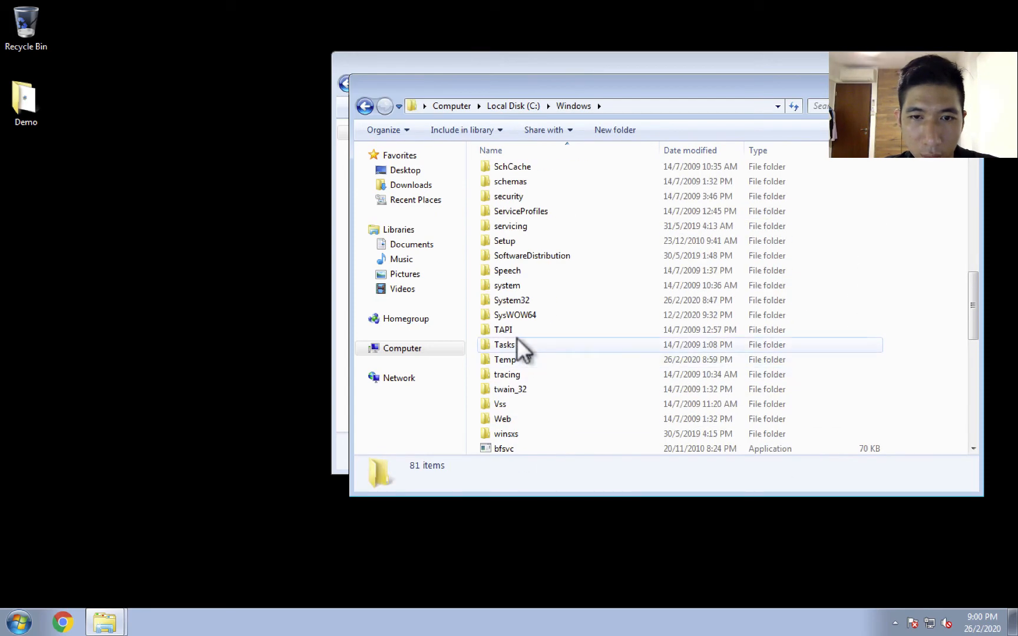
pyautogui.doubleClick(523, 297)
# Find the drivers folder inside System32 and open its etc subfolder.
pyautogui.scroll(-16, 496, 350)
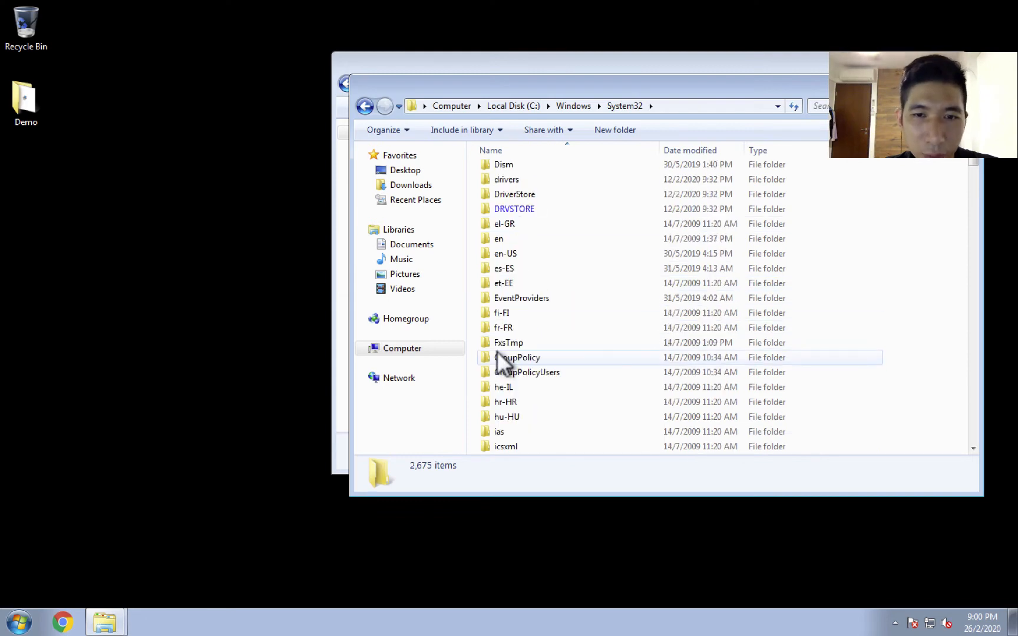
pyautogui.scroll(-10, 500, 355)
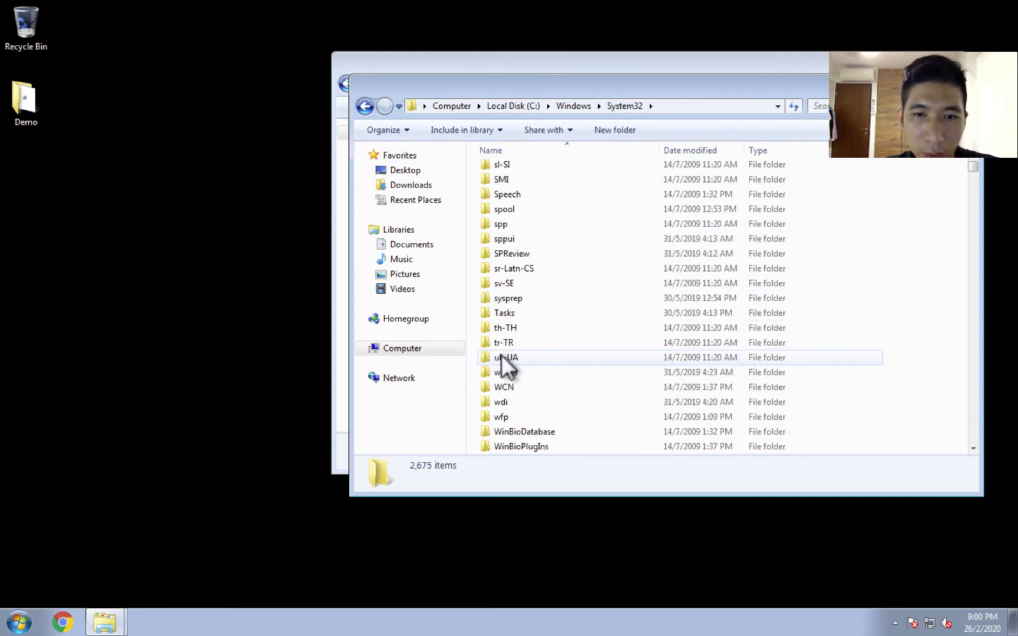
pyautogui.scroll(7, 502, 353)
pyautogui.scroll(20, 499, 339)
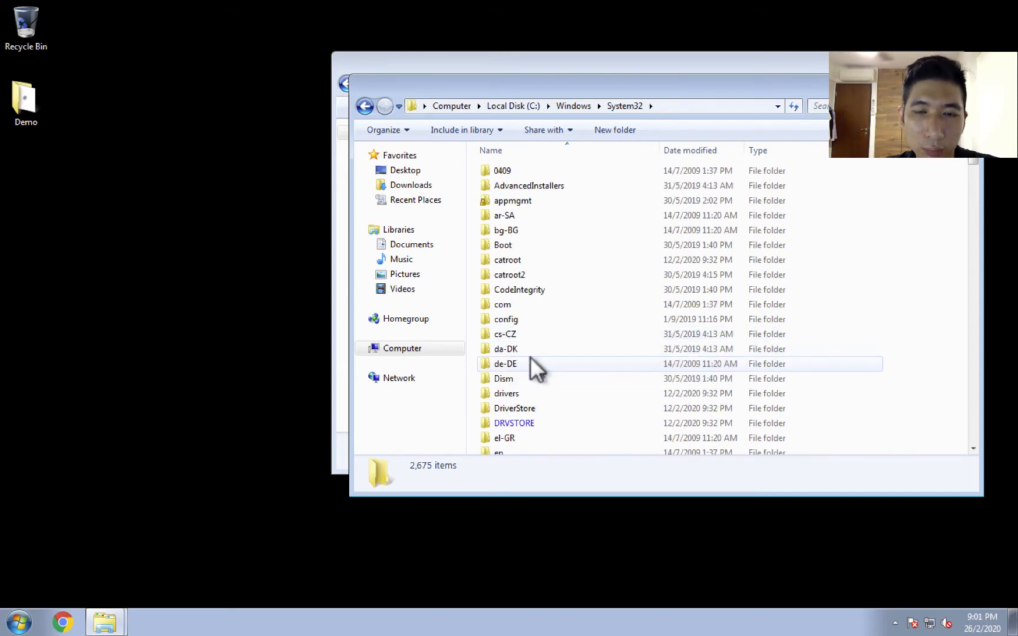
pyautogui.click(530, 313)
pyautogui.press('d')
pyautogui.press('d')
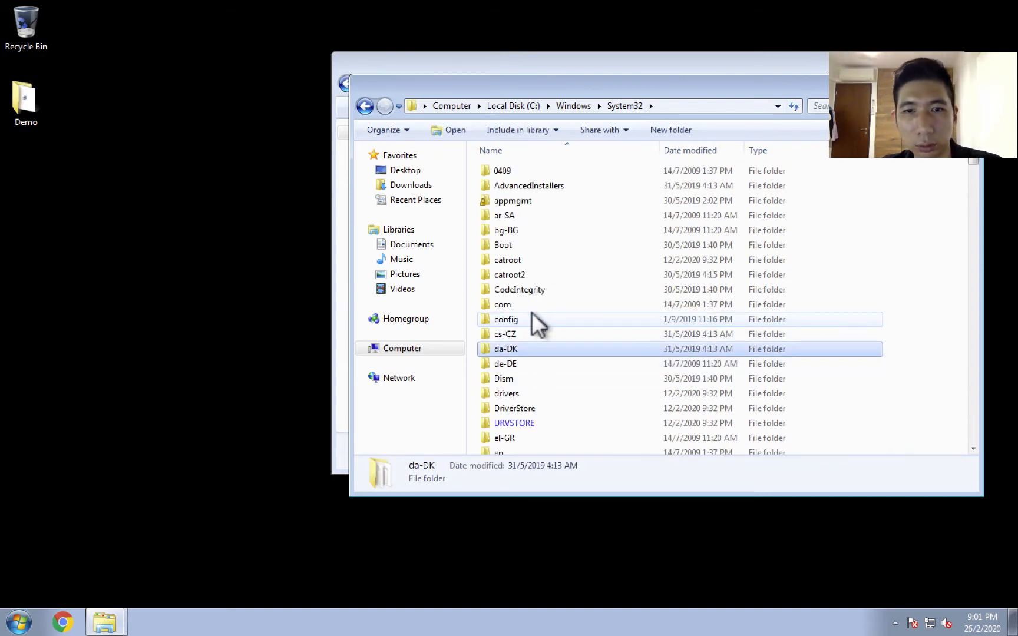
pyautogui.click(505, 389)
pyautogui.doubleClick(505, 390)
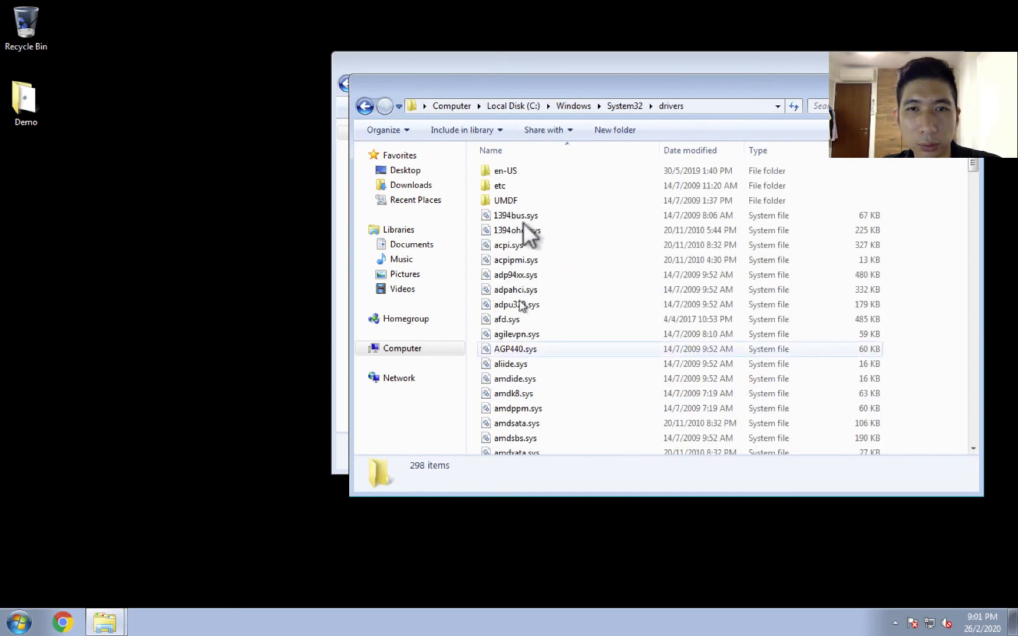
pyautogui.doubleClick(499, 185)
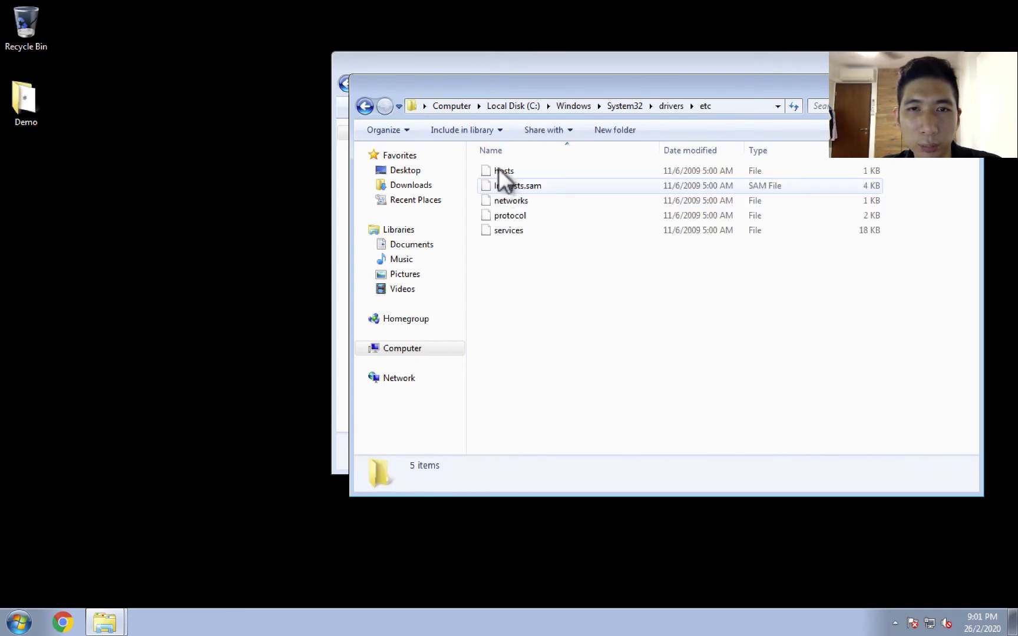
# Move the hosts file from the etc folder to the desktop and open it in Notepad.
pyautogui.moveTo(498, 166); pyautogui.dragTo(164, 223)
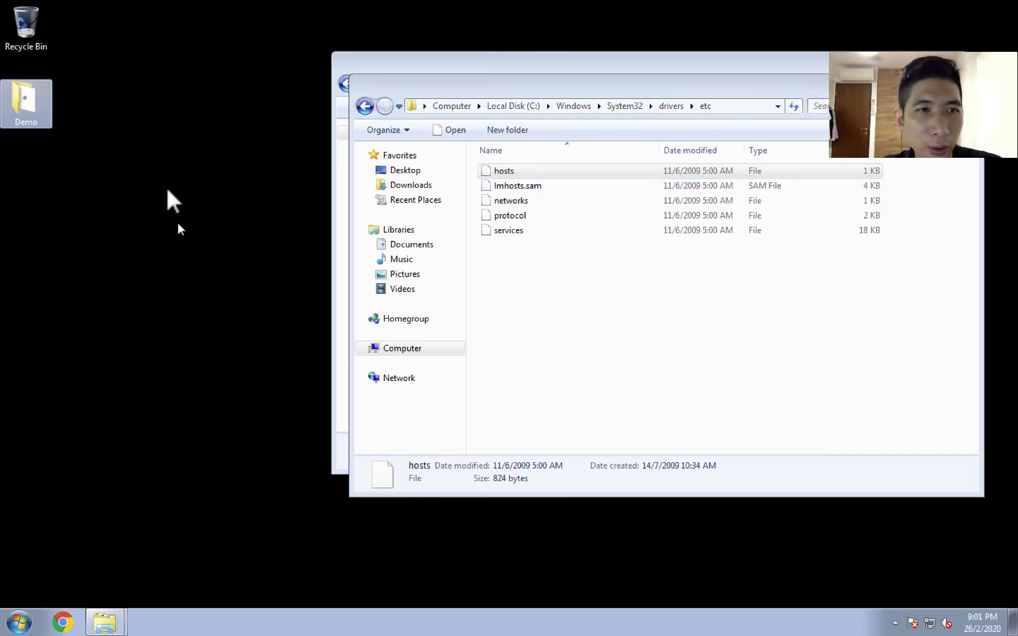
pyautogui.click(476, 361)
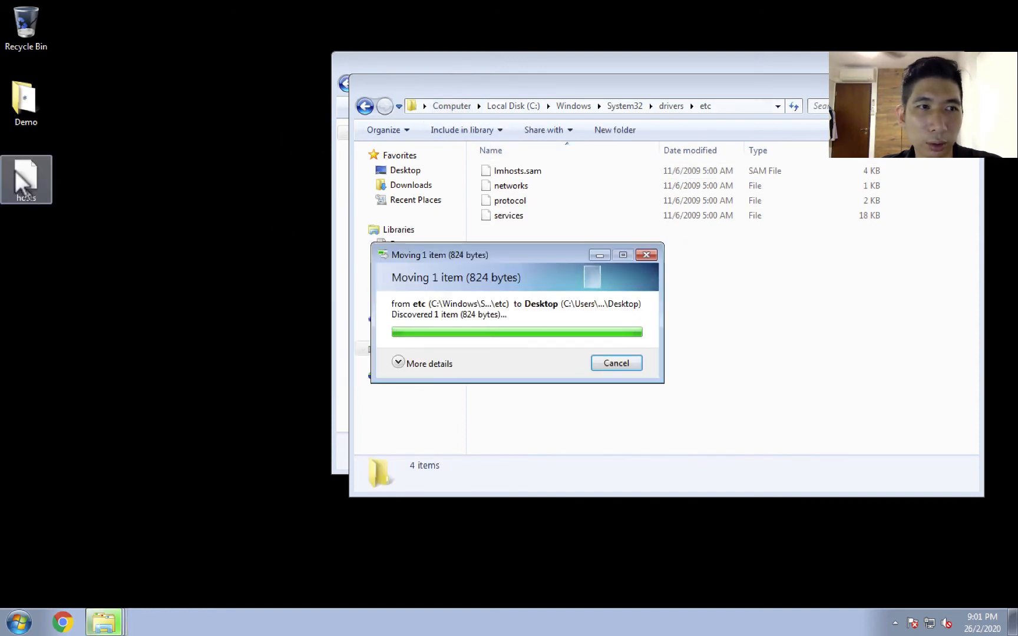
pyautogui.rightClick(24, 180)
pyautogui.click(55, 188)
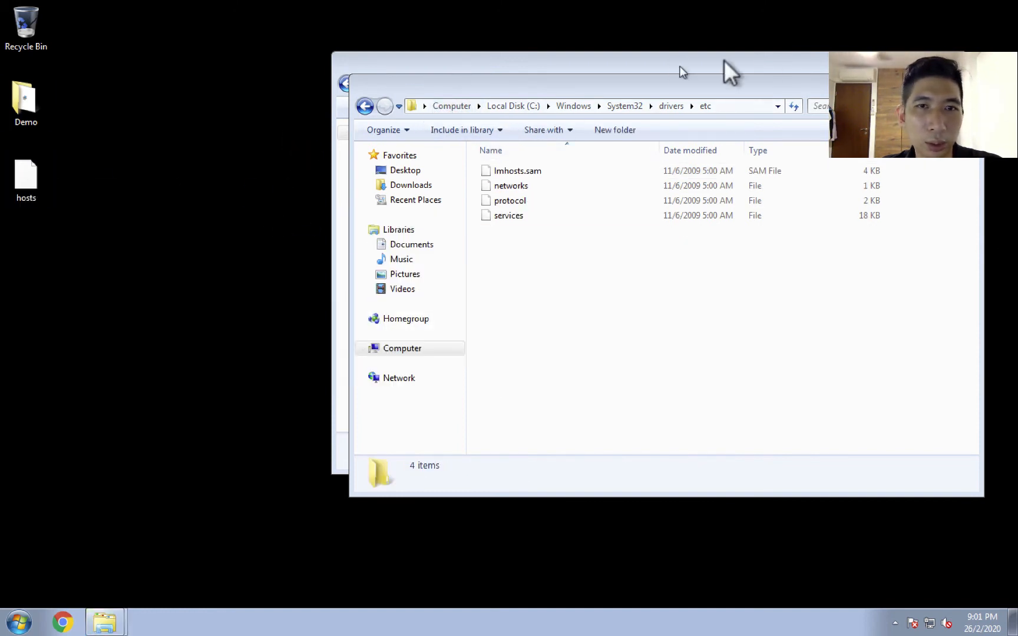
pyautogui.doubleClick(362, 248)
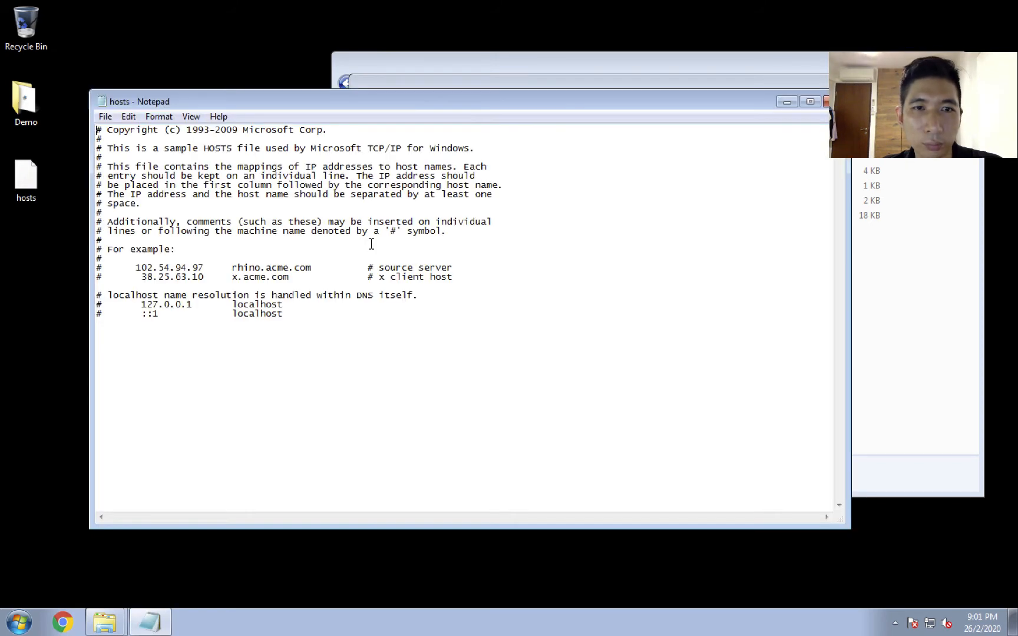
# Add a last line to the hosts file mapping the placeholder address 192.168.159.xxx to cert.cylance.co, separated by a tab.
pyautogui.click(297, 319)
pyautogui.write('19')
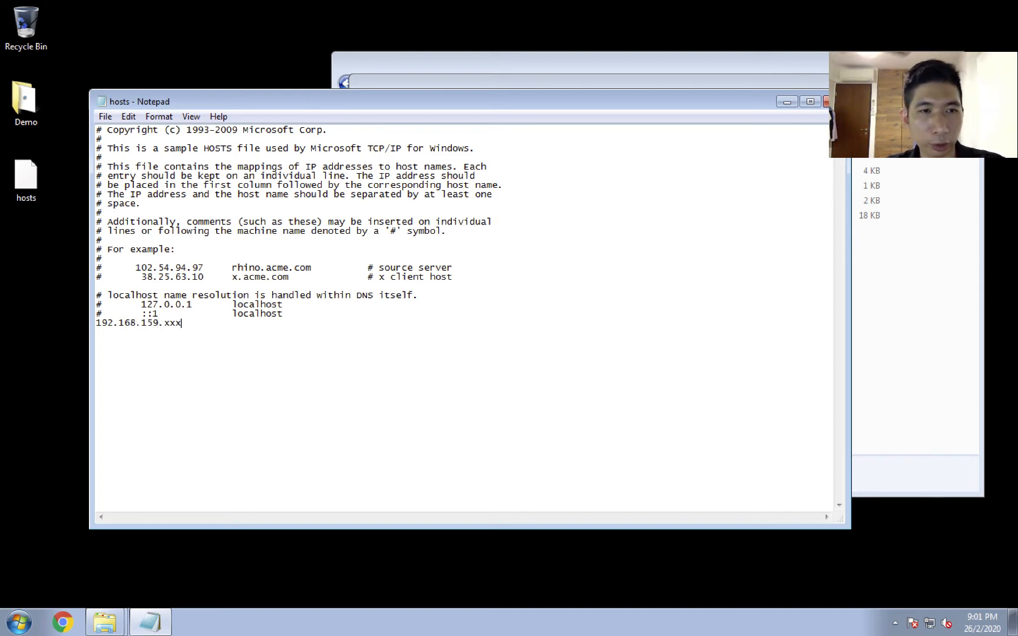
pyautogui.write('2.168.159.xxx')
pyautogui.press('Tab')
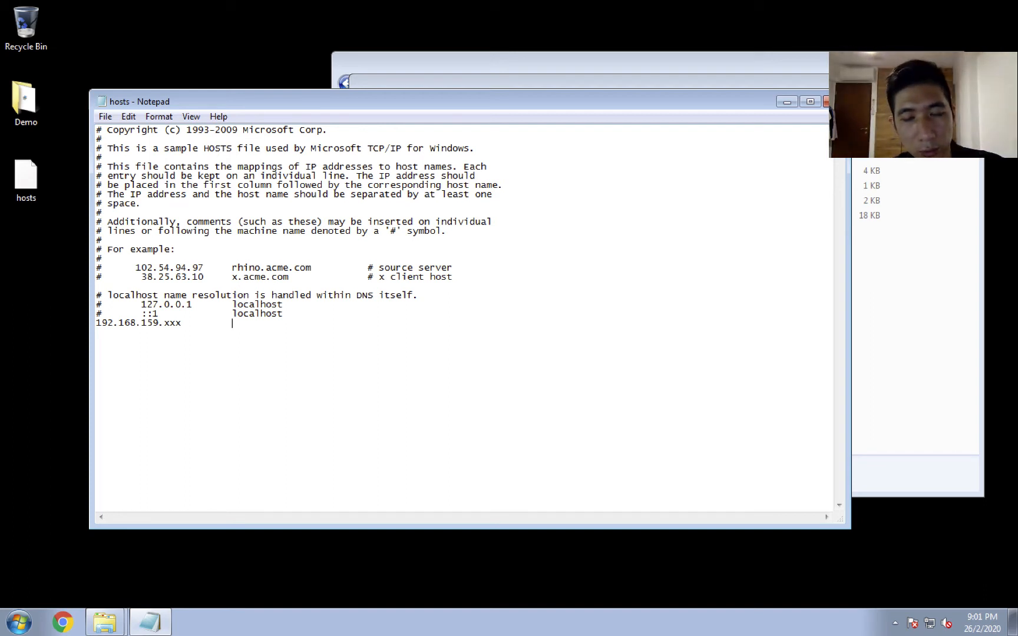
pyautogui.write('cert.cylance.co')
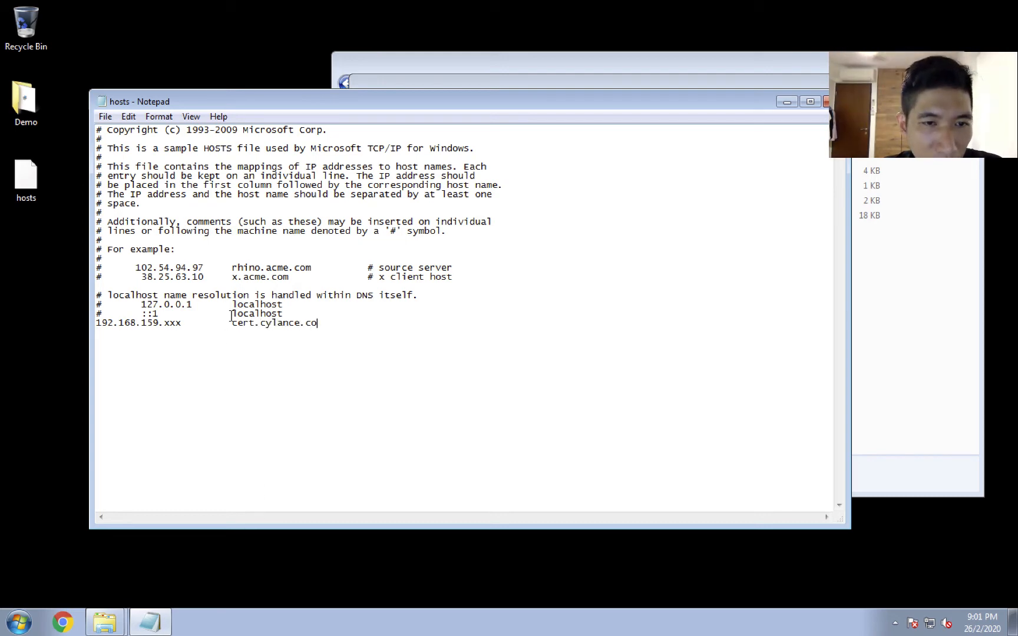
pyautogui.moveTo(230, 318); pyautogui.dragTo(362, 327)
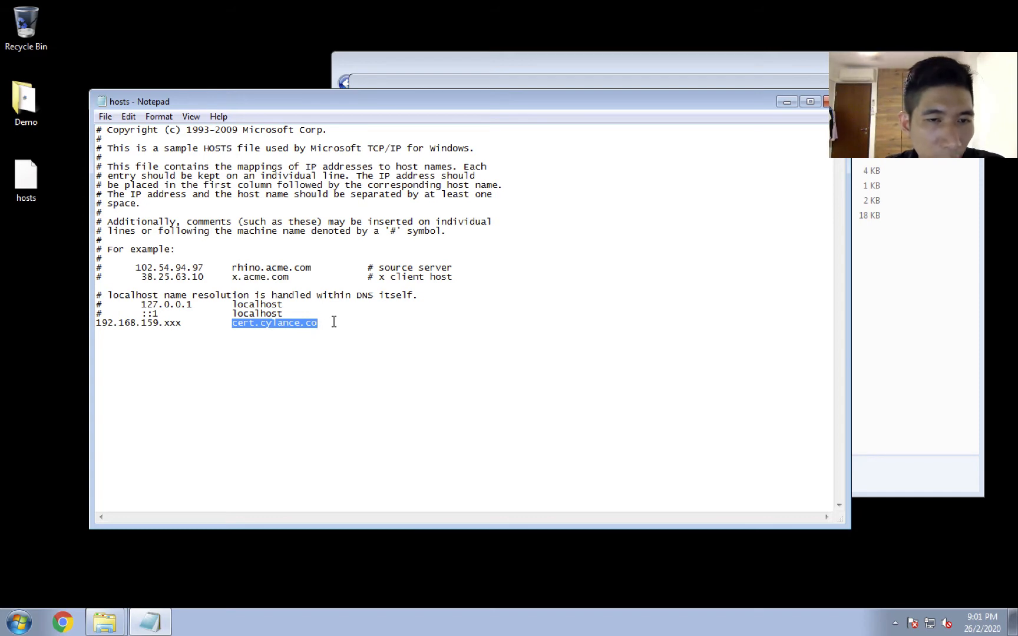
pyautogui.click(279, 328)
pyautogui.moveTo(233, 327); pyautogui.dragTo(327, 323)
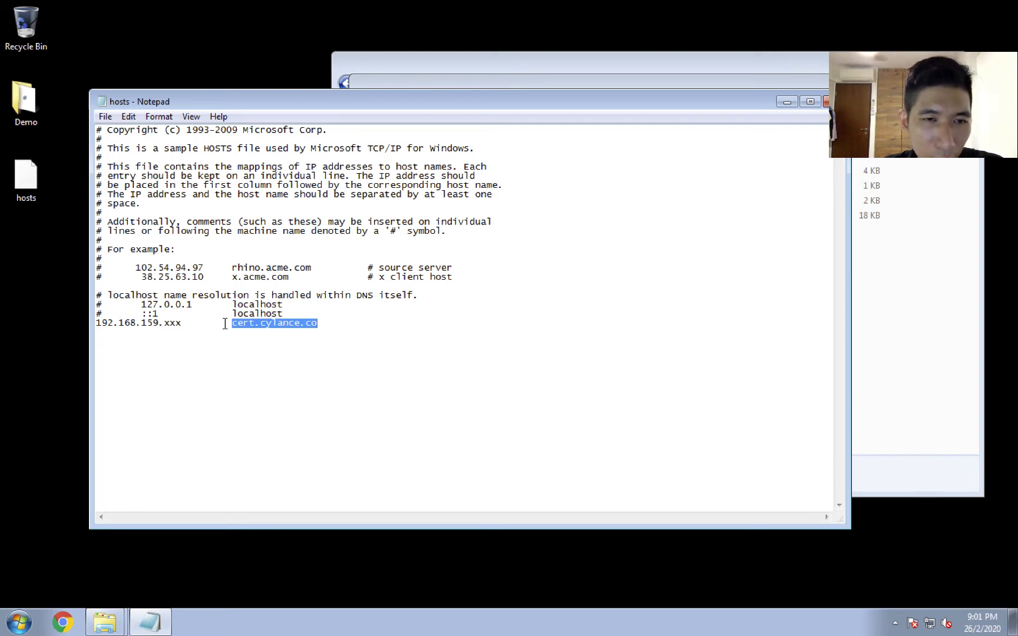
pyautogui.moveTo(234, 325); pyautogui.dragTo(271, 326)
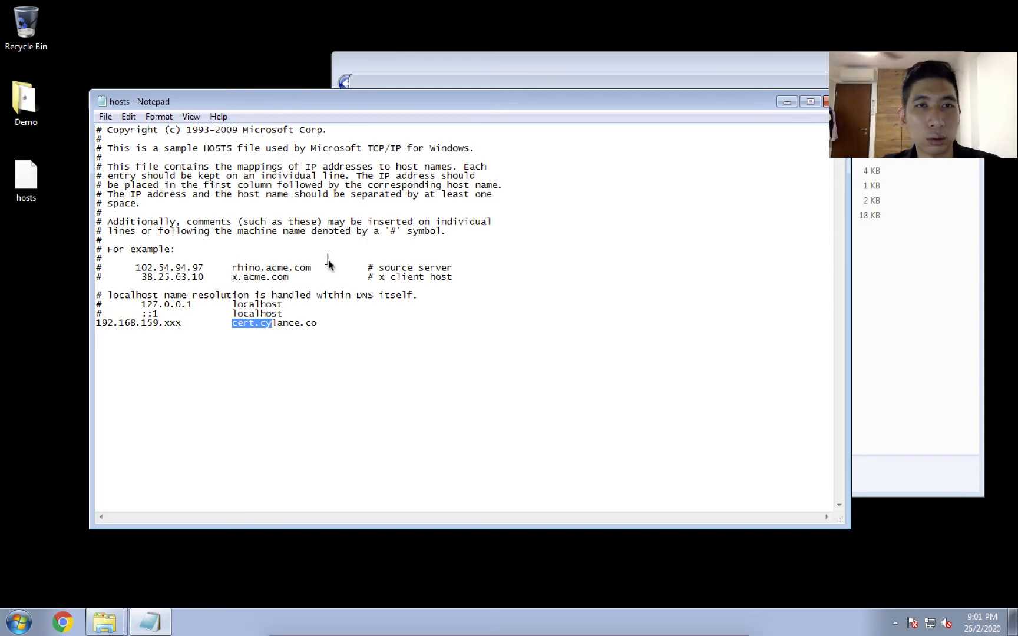
# Switch to the CylanceON-PREM_1.5.4.1 virtual machine and refresh its console login prompt to check the appliance's current IP address.
pyautogui.hotkey('ctrl', 'Up')
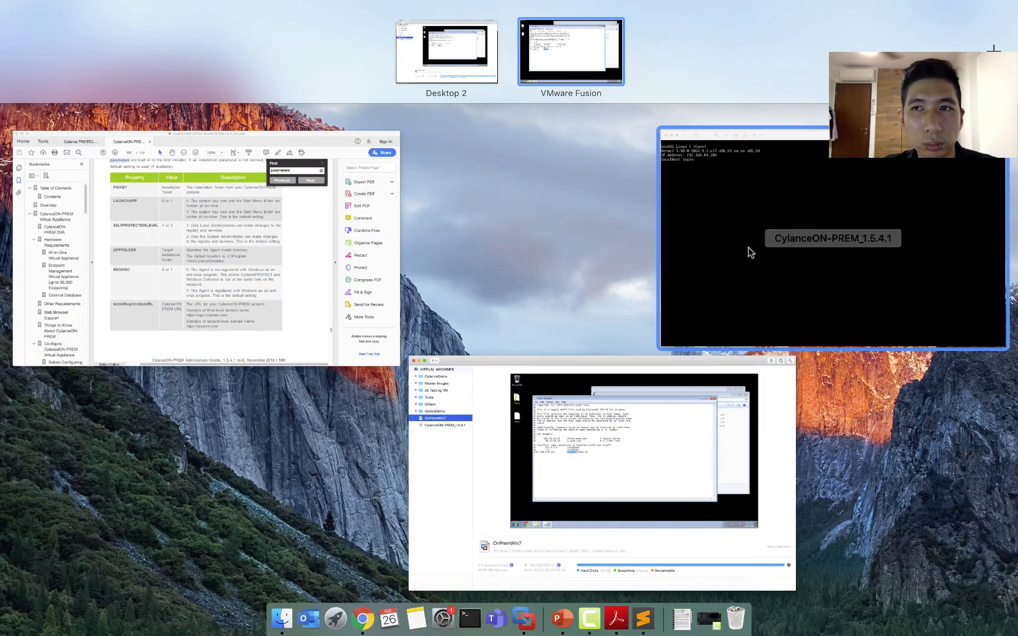
pyautogui.click(748, 247)
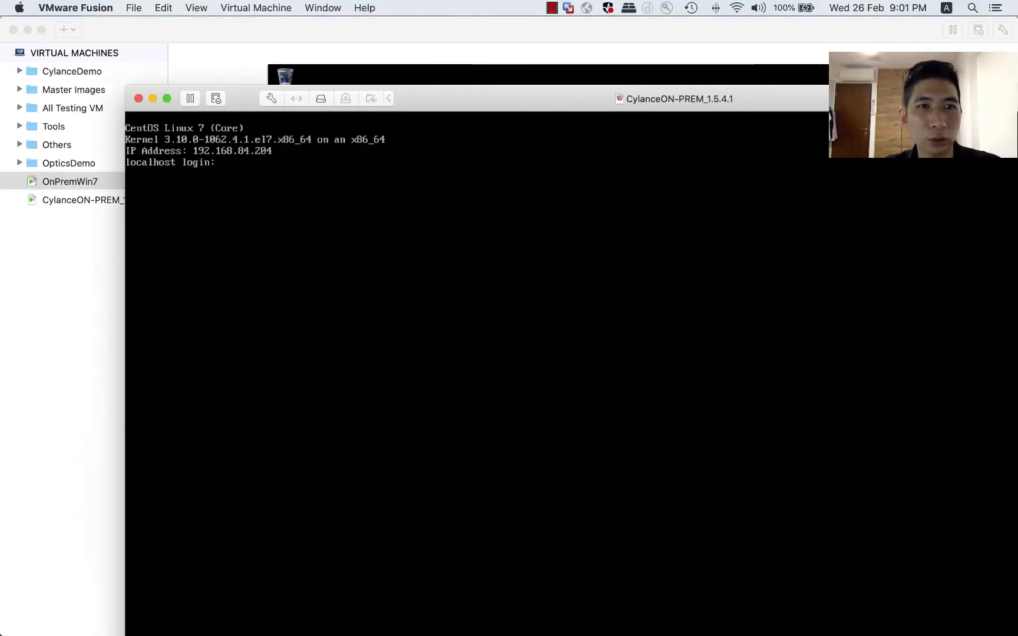
pyautogui.press('Return')
pyautogui.press('Return')
pyautogui.press('Return')
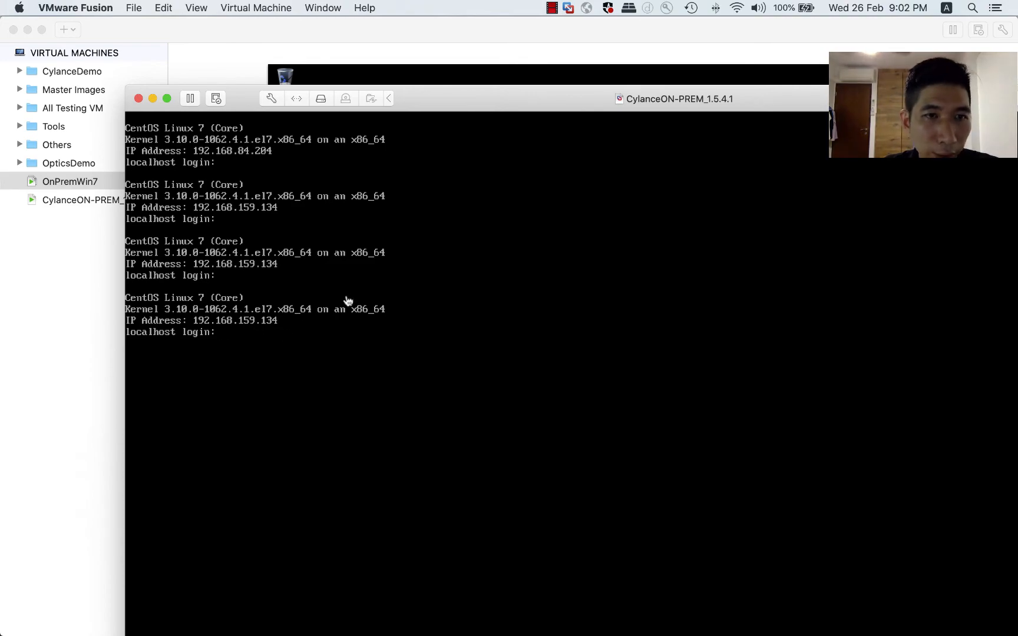
# Return to the hosts file on OnPremWin7 and replace the xxx placeholder with 134, keeping a tab before cert.cylance.co.
pyautogui.hotkey('ctrl', 'Up')
pyautogui.click(560, 359)
pyautogui.click(388, 207)
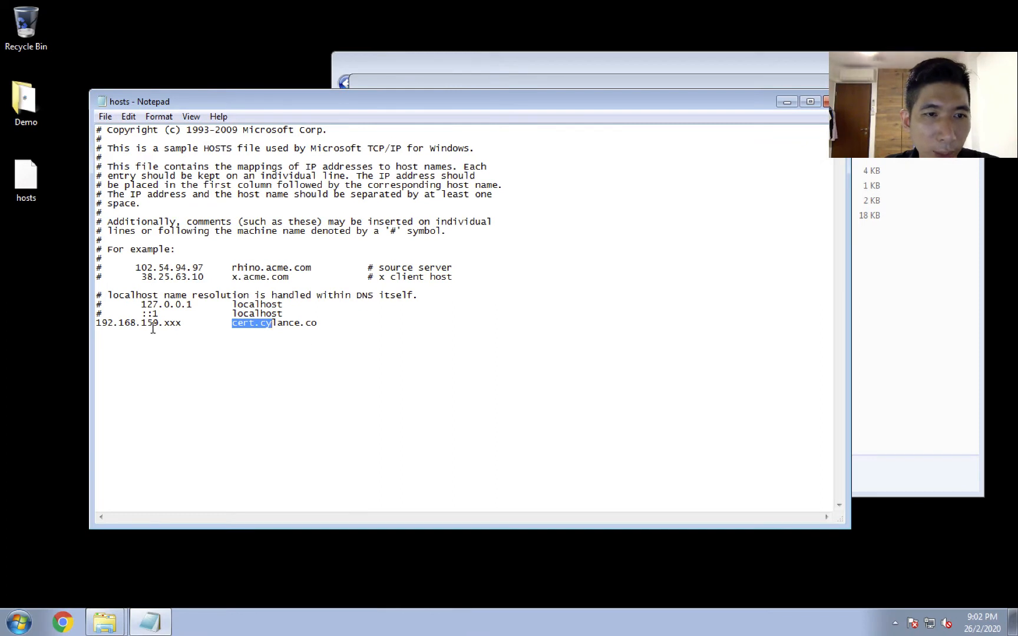
pyautogui.click(175, 325)
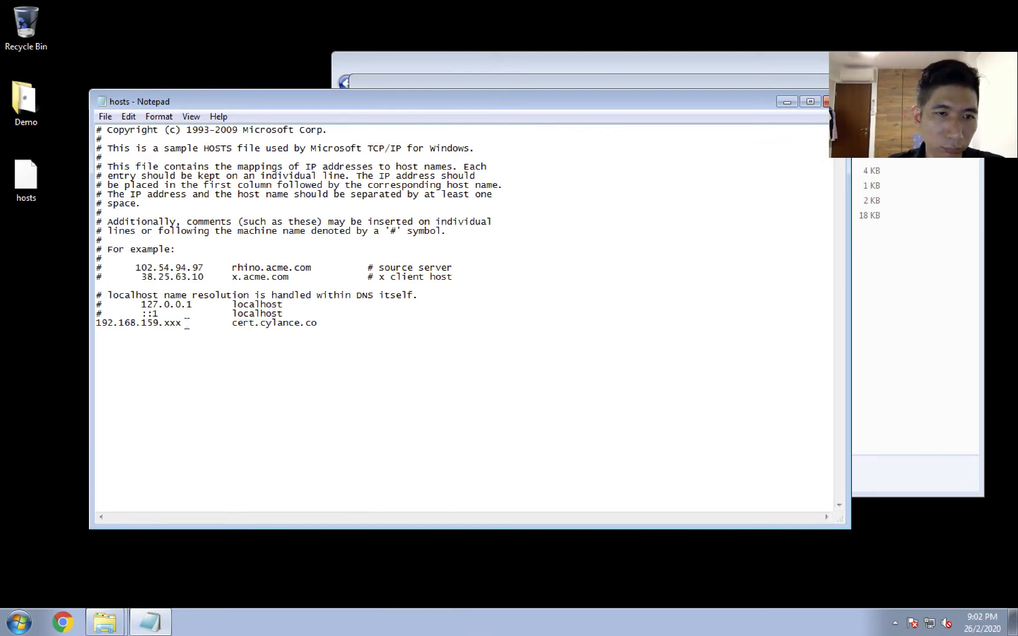
pyautogui.press('BackSpace')
pyautogui.press('BackSpace')
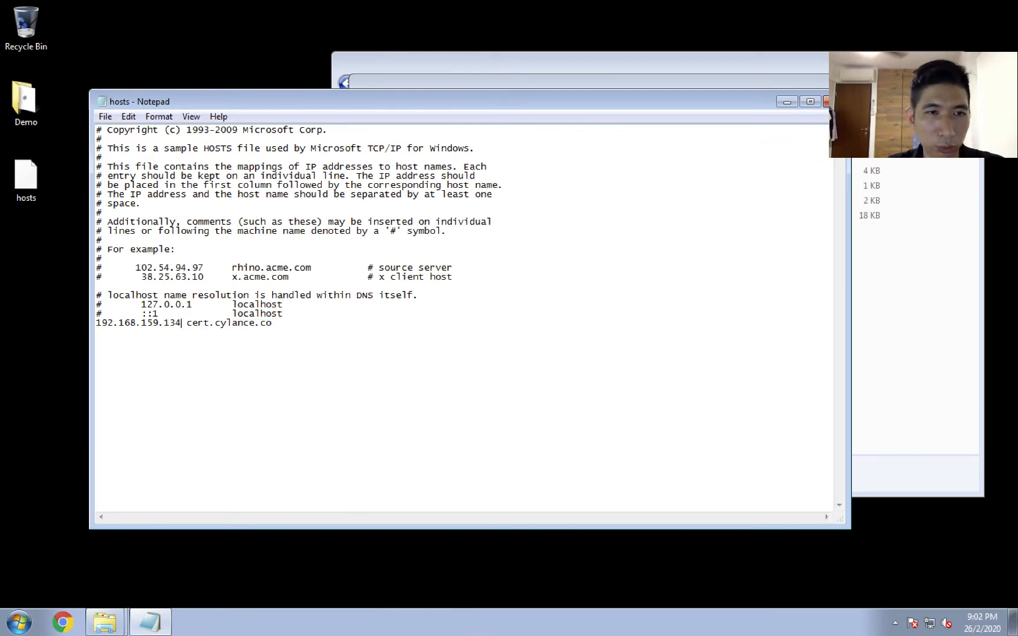
pyautogui.write('134')
pyautogui.press('Tab')
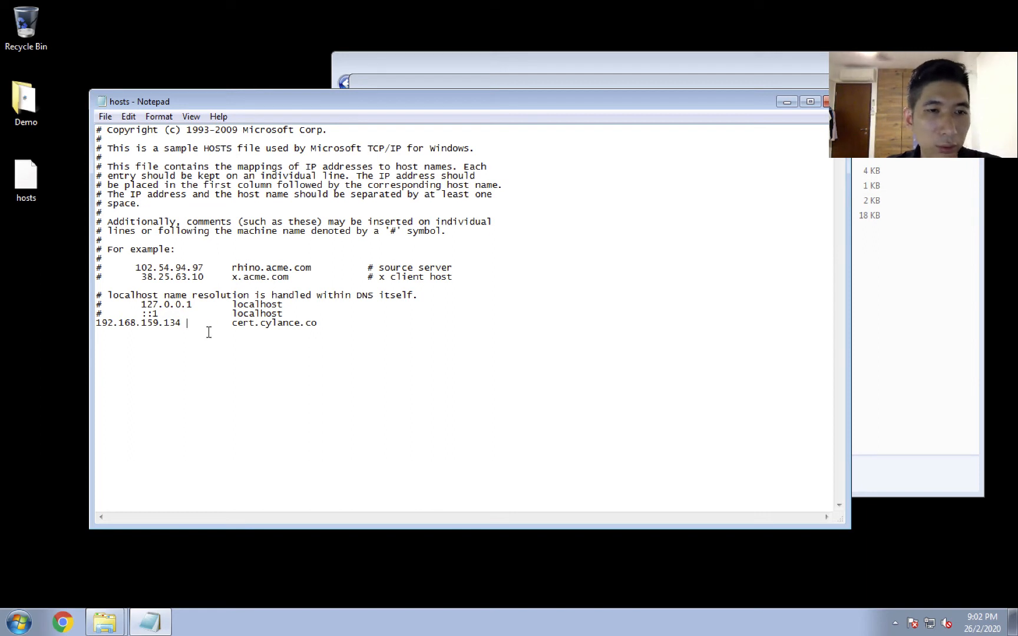
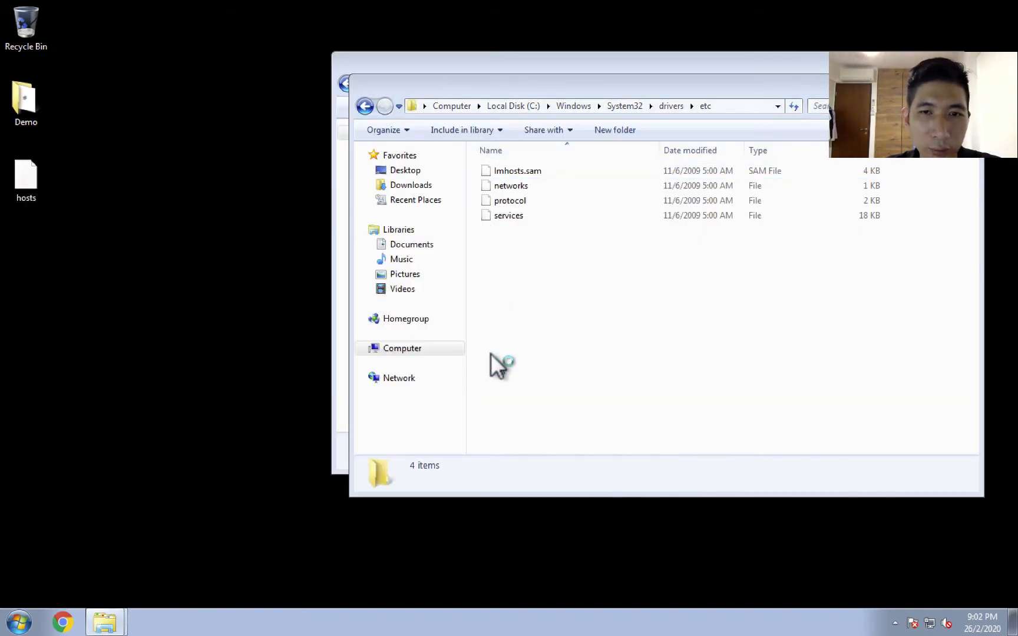
# Open a Command Prompt and ping cert.cylance.co to test the hosts file mapping.
pyautogui.click(14, 620)
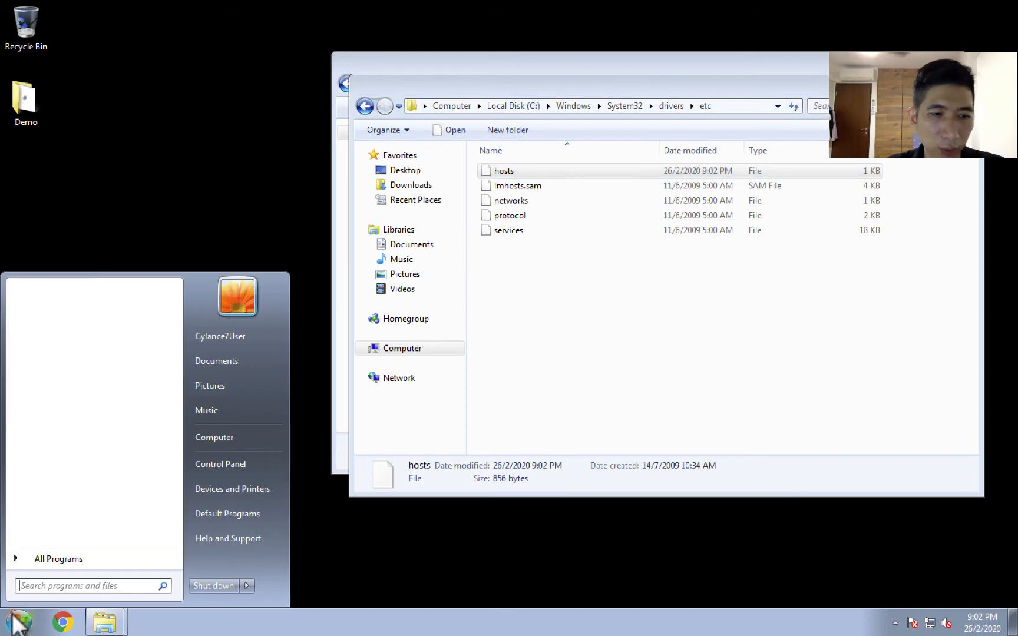
pyautogui.write('cmd')
pyautogui.press('Return')
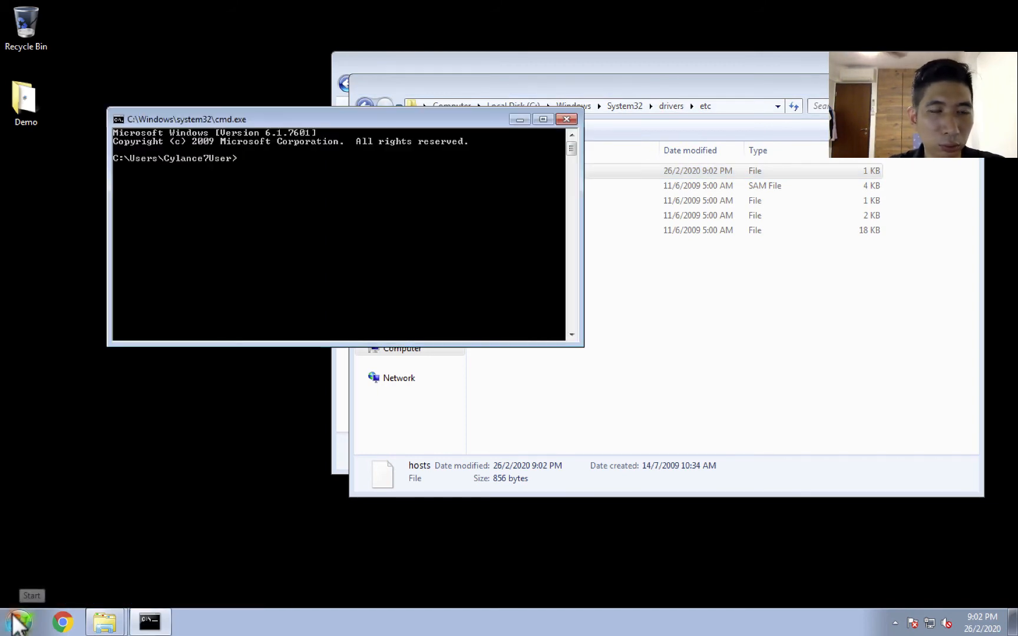
pyautogui.write('ping')
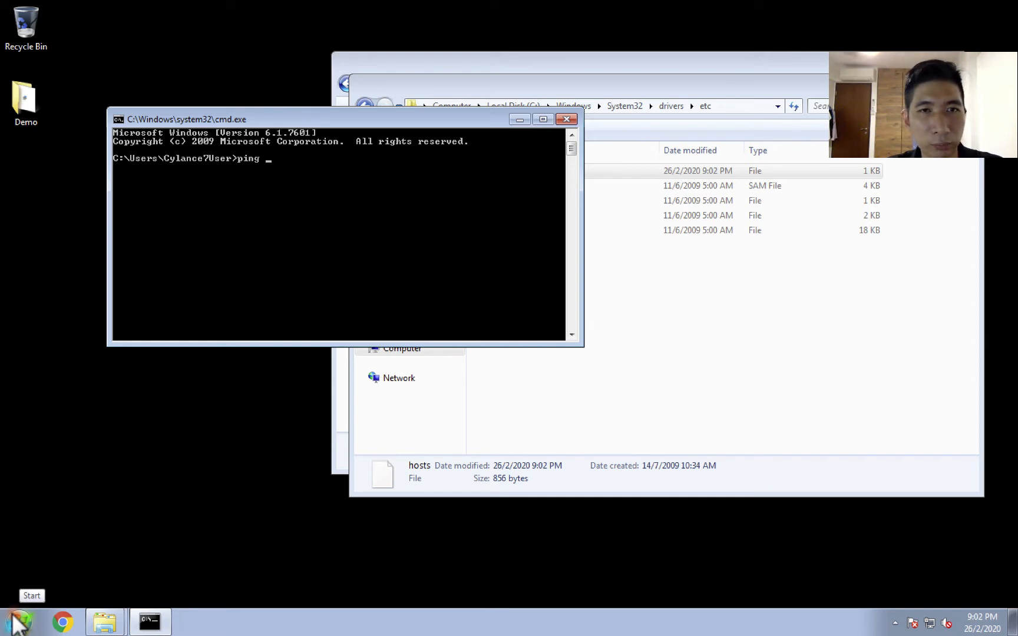
pyautogui.write(' cert.cylance.co')
pyautogui.press('Return')
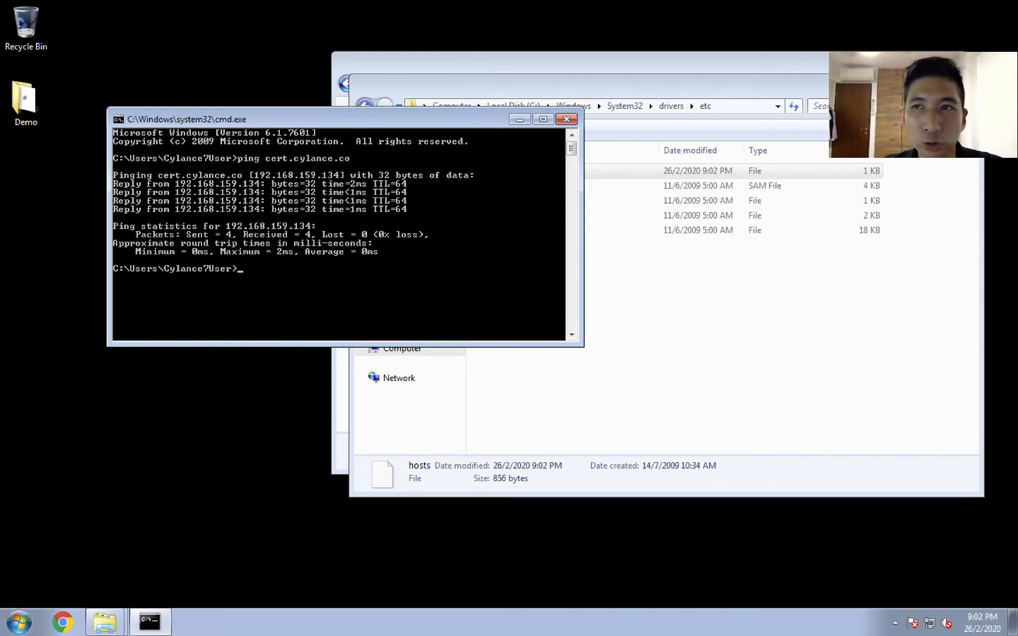
# Clear the desktop by closing the etc folder window and the Command Prompt and minimizing the Demo folder window.
pyautogui.click(966, 86)
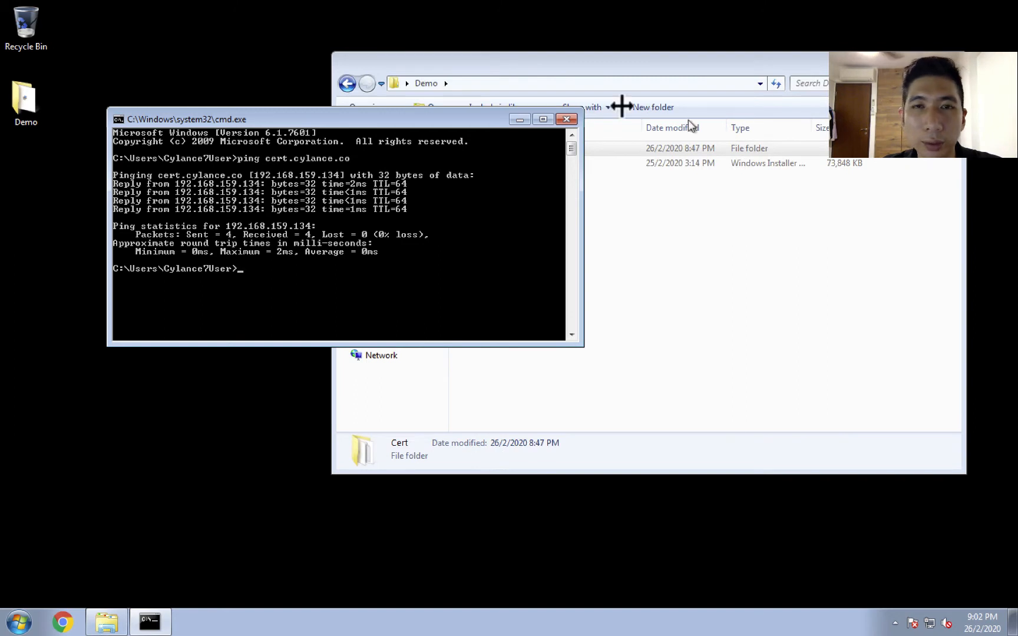
pyautogui.click(567, 119)
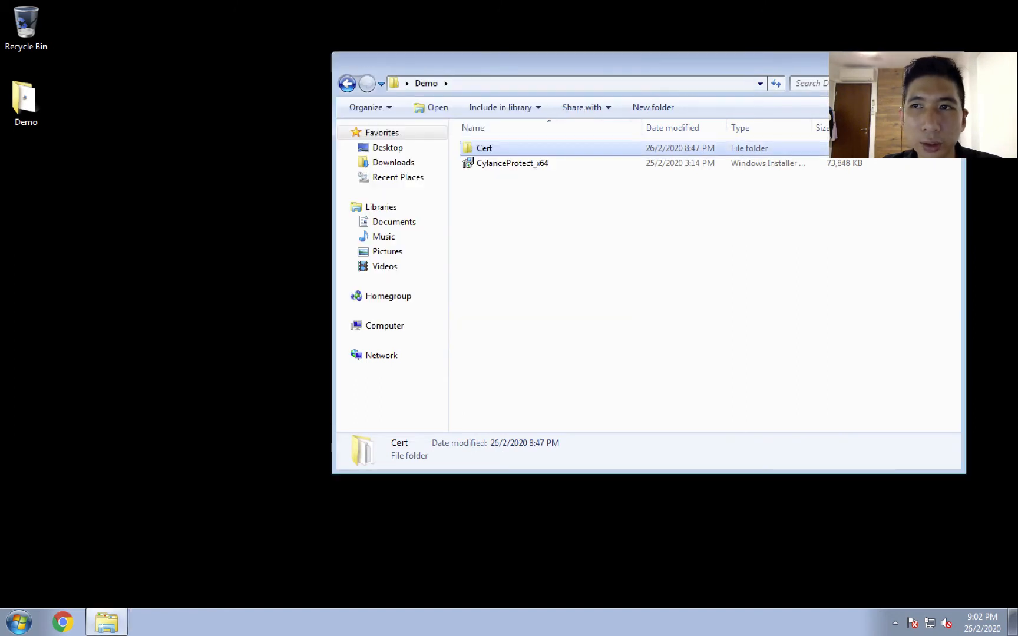
pyautogui.moveTo(639, 74); pyautogui.dragTo(374, 114)
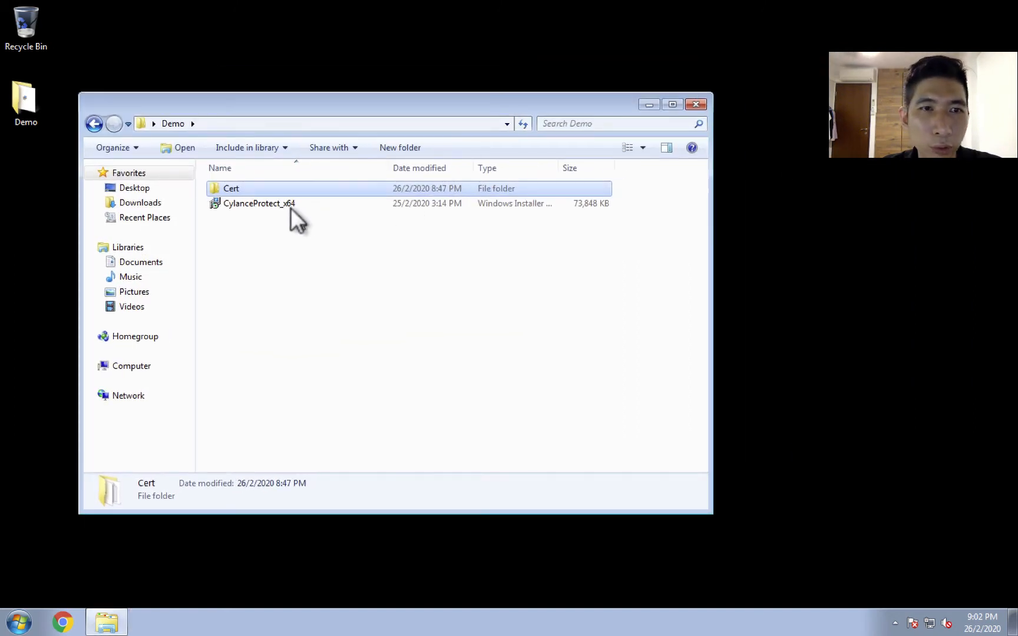
pyautogui.click(648, 104)
pyautogui.click(60, 623)
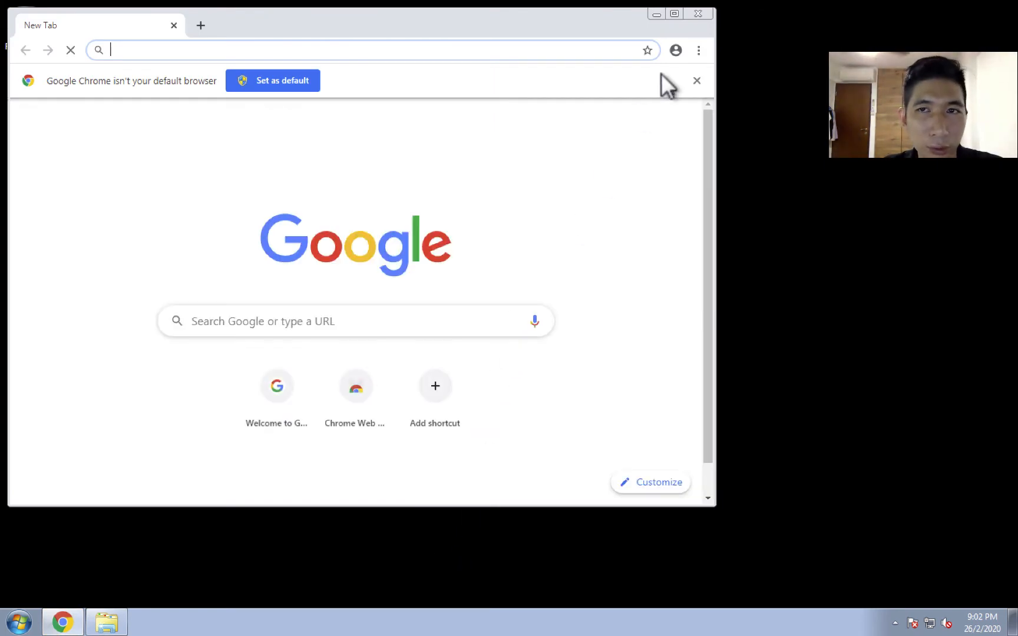
pyautogui.click(695, 81)
pyautogui.write('https://')
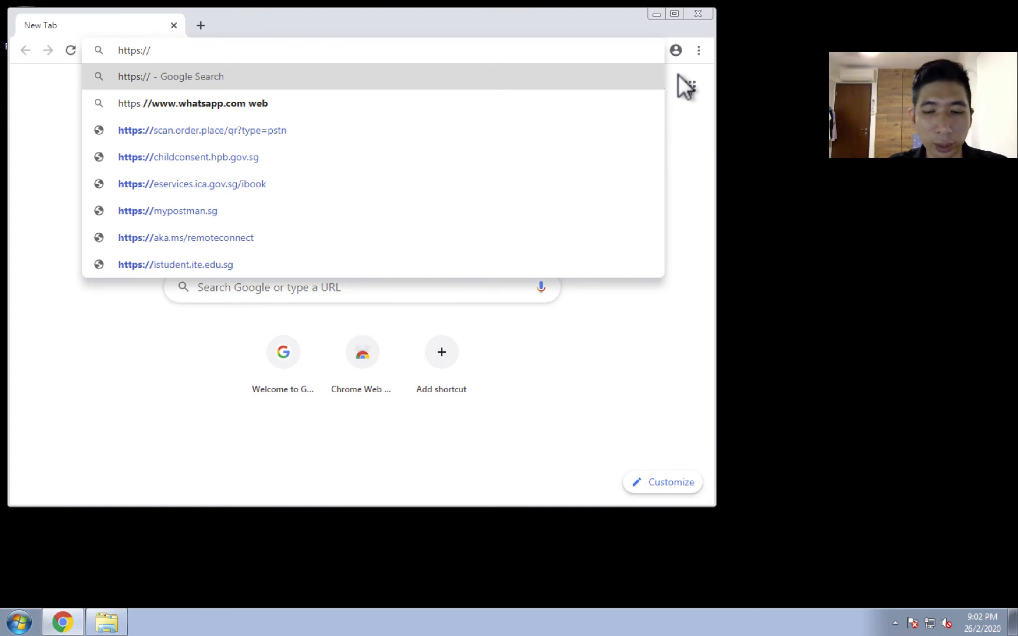
pyautogui.write('192.')
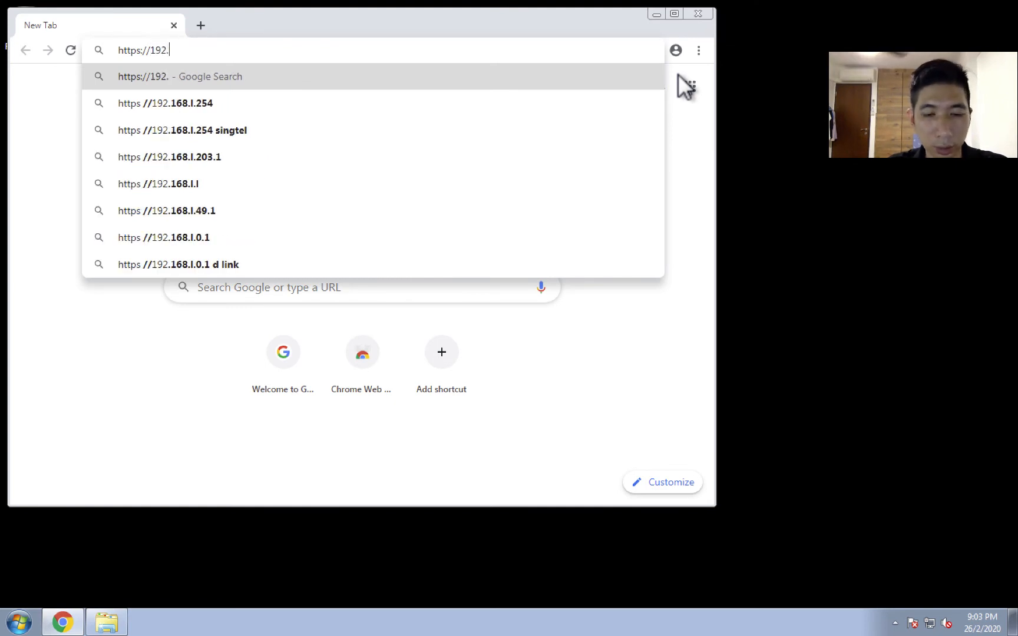
pyautogui.write('168.15')
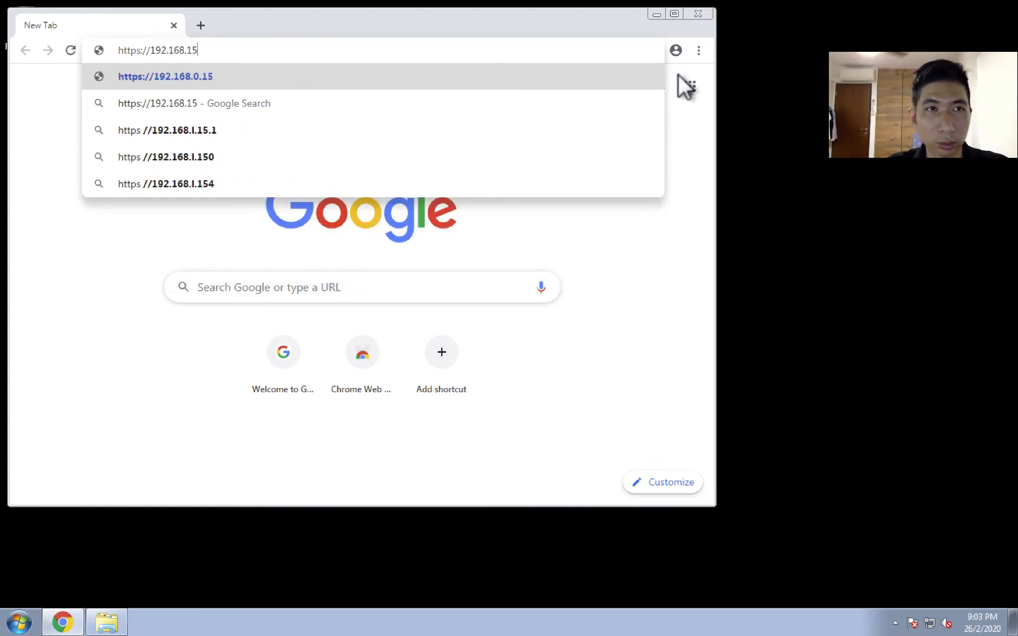
pyautogui.write('9.')
pyautogui.press('BackSpace')
pyautogui.press('BackSpace')
pyautogui.press('BackSpace')
pyautogui.press('BackSpace')
pyautogui.press('BackSpace')
pyautogui.press('BackSpace')
pyautogui.press('BackSpace')
pyautogui.press('BackSpace')
pyautogui.press('BackSpace')
pyautogui.press('BackSpace')
pyautogui.press('BackSpace')
pyautogui.press('BackSpace')
pyautogui.write('cert')
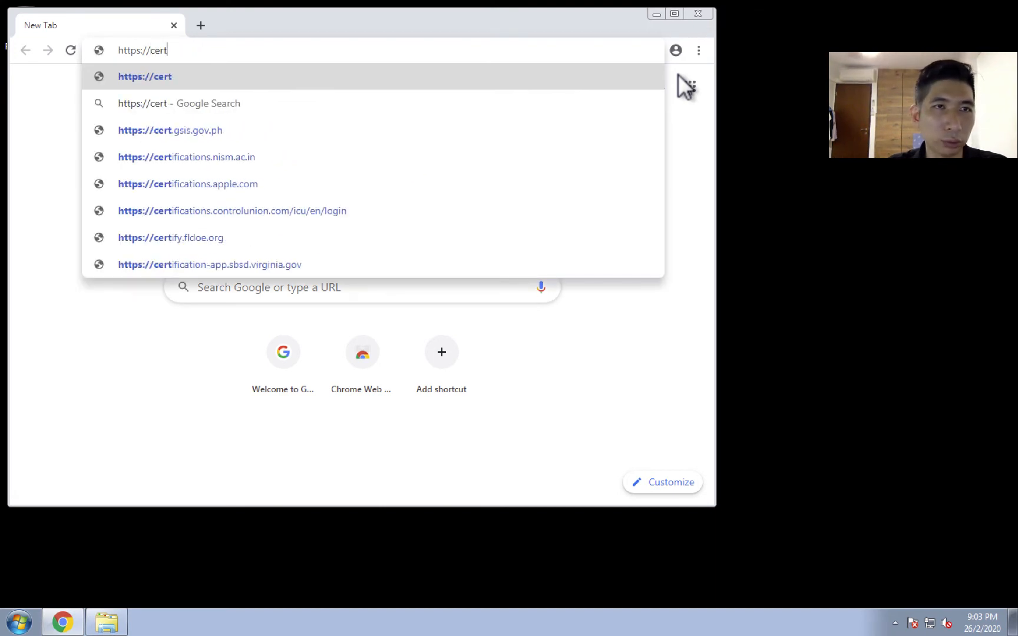
pyautogui.write('.cylance.co')
pyautogui.press('Return')
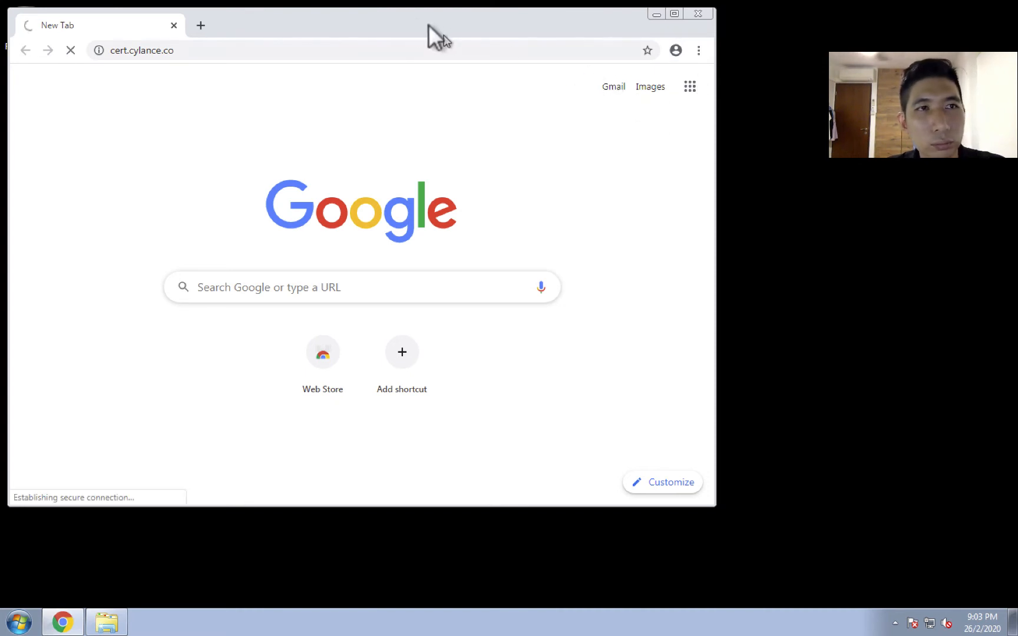
pyautogui.moveTo(413, 15); pyautogui.dragTo(520, 45)
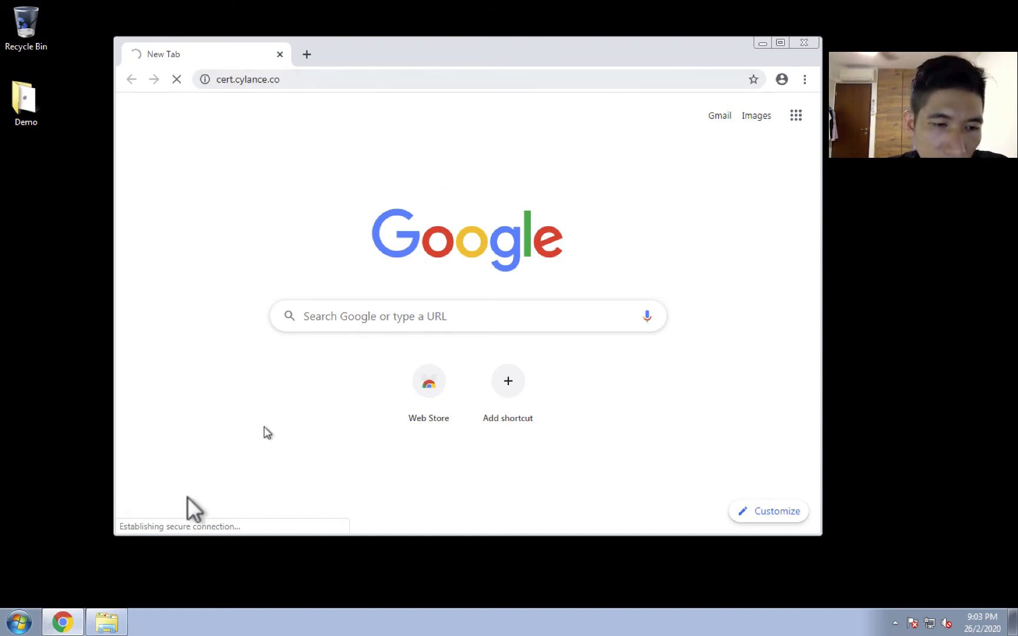
pyautogui.moveTo(97, 617)
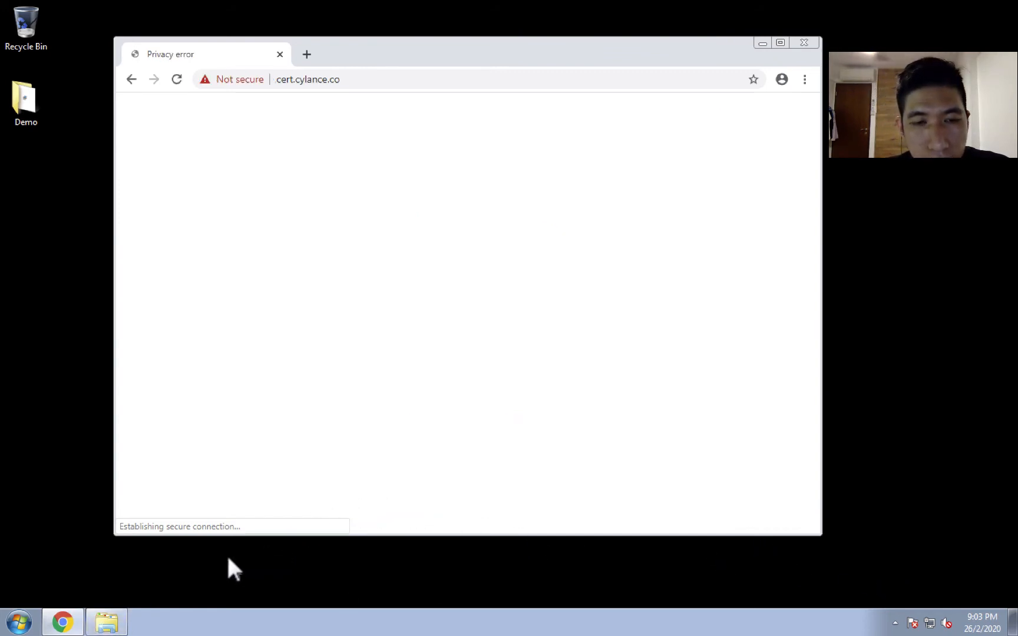
pyautogui.click(286, 376)
pyautogui.click(309, 483)
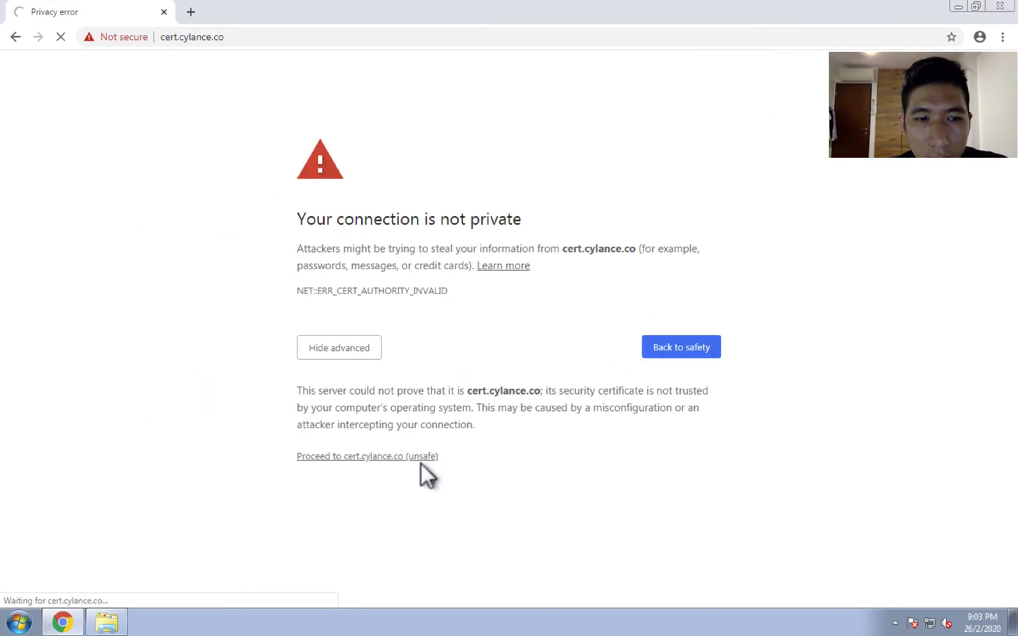
pyautogui.click(375, 457)
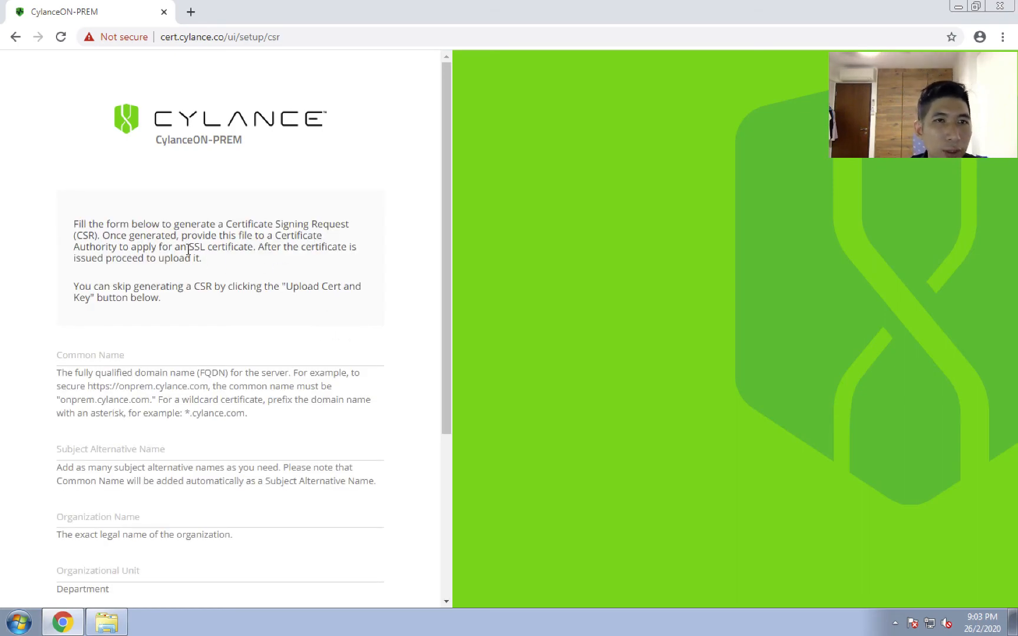
# Review the CSR form and skip generating a request by choosing to upload an existing certificate and key.
pyautogui.scroll(-4, 274, 407)
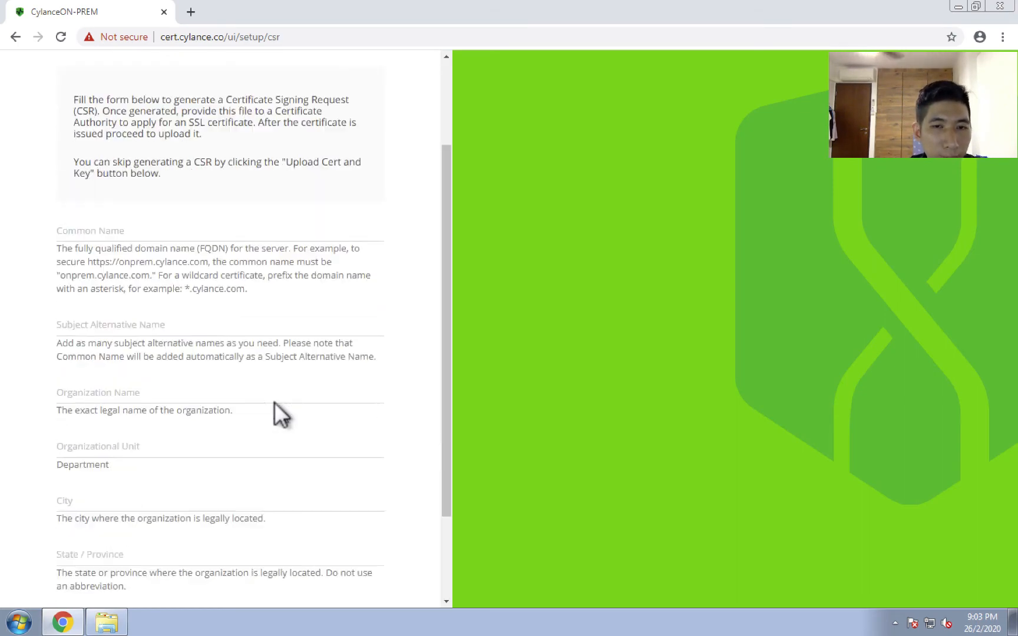
pyautogui.scroll(4, 274, 397)
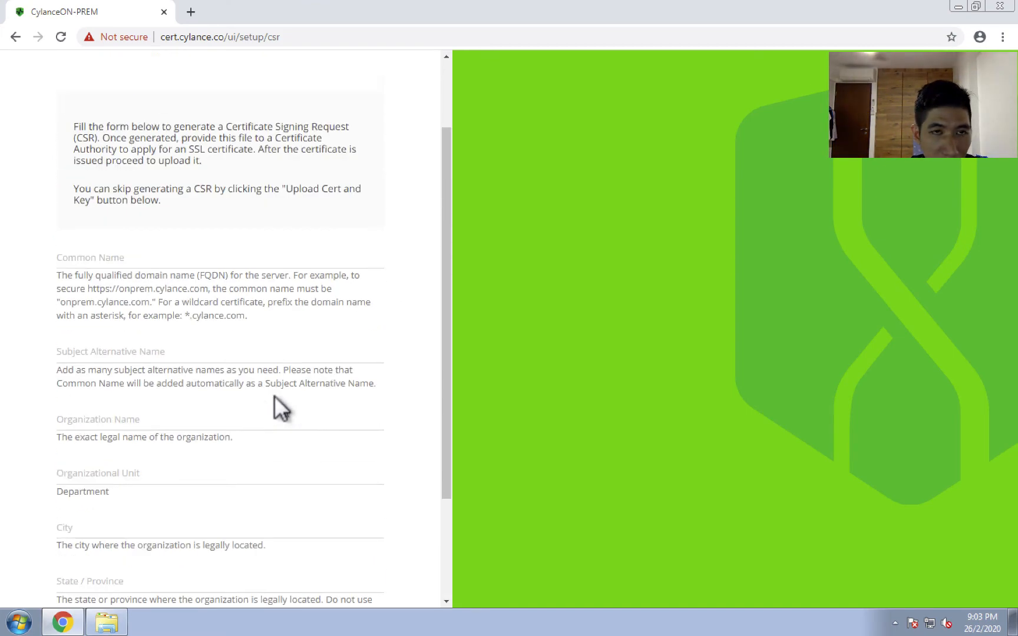
pyautogui.scroll(-4, 275, 389)
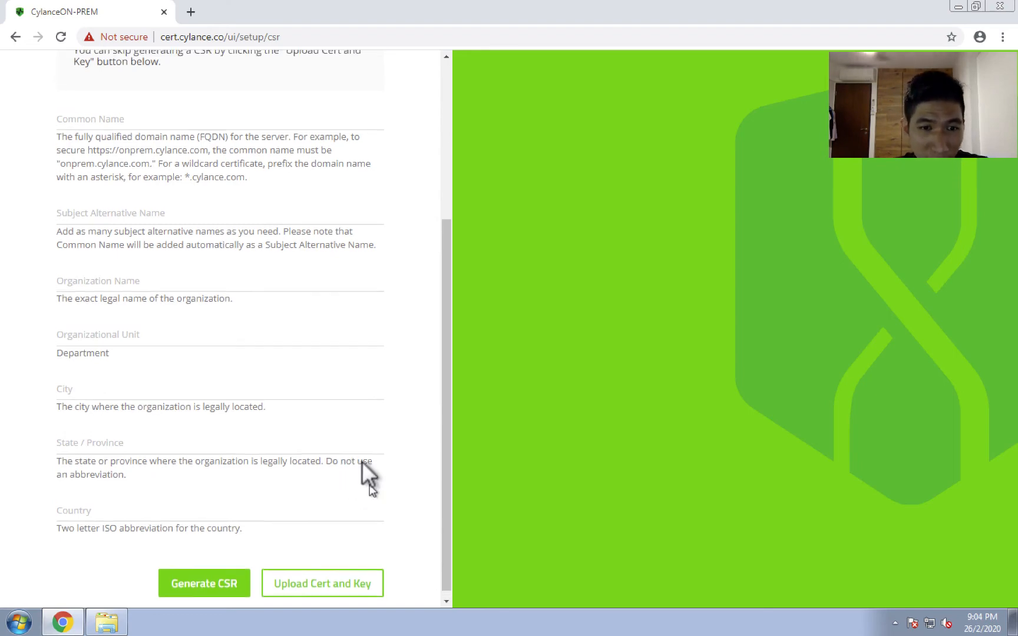
pyautogui.scroll(4, 362, 466)
pyautogui.scroll(-4, 370, 457)
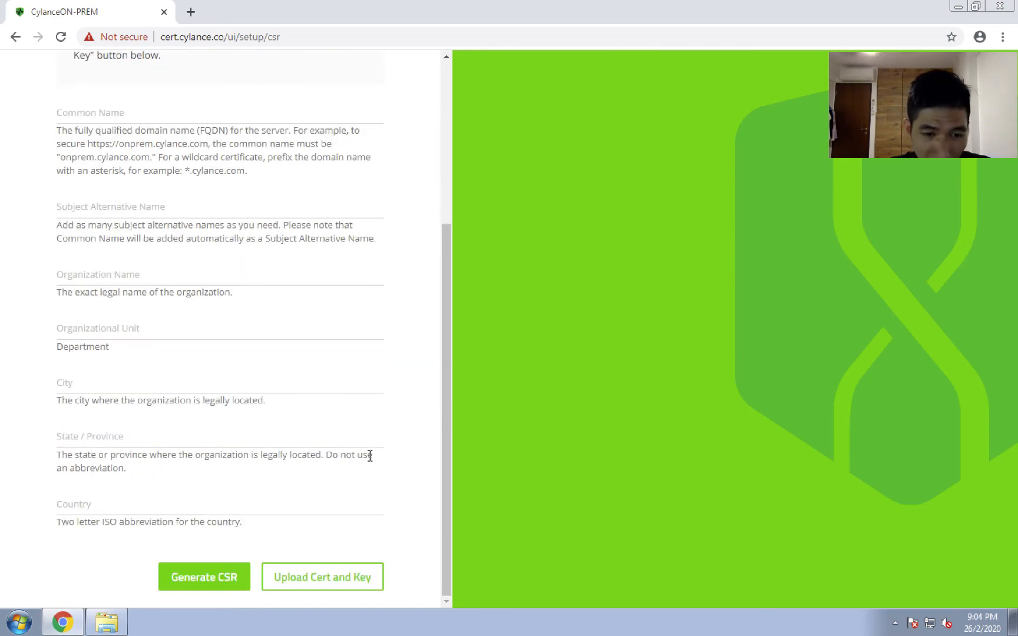
pyautogui.click(353, 578)
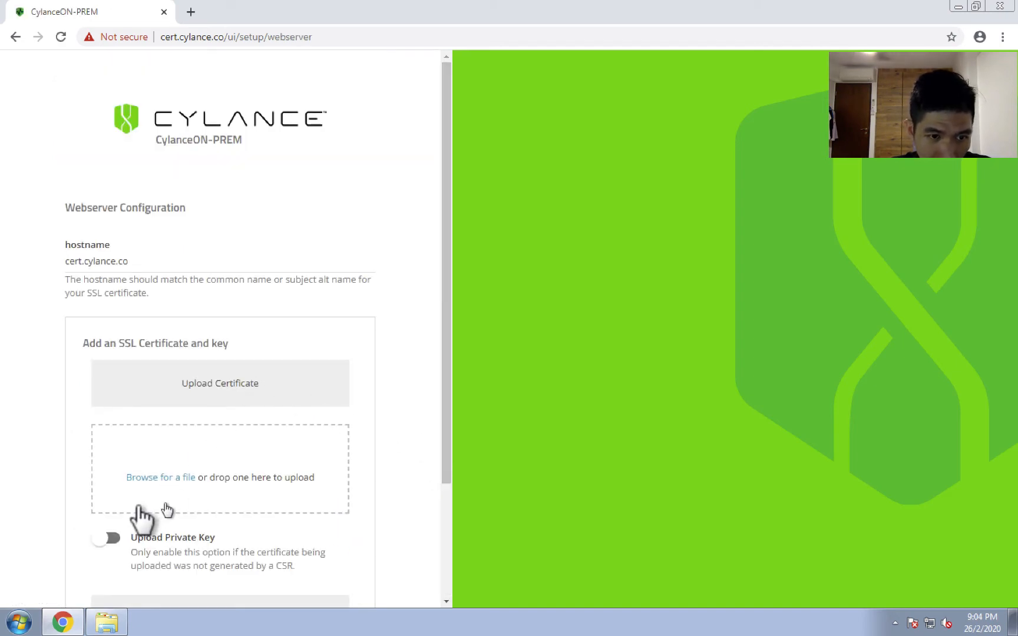
# Enable private key upload and add the server.crt certificate from the Cert folder inside Demo on the desktop.
pyautogui.click(102, 536)
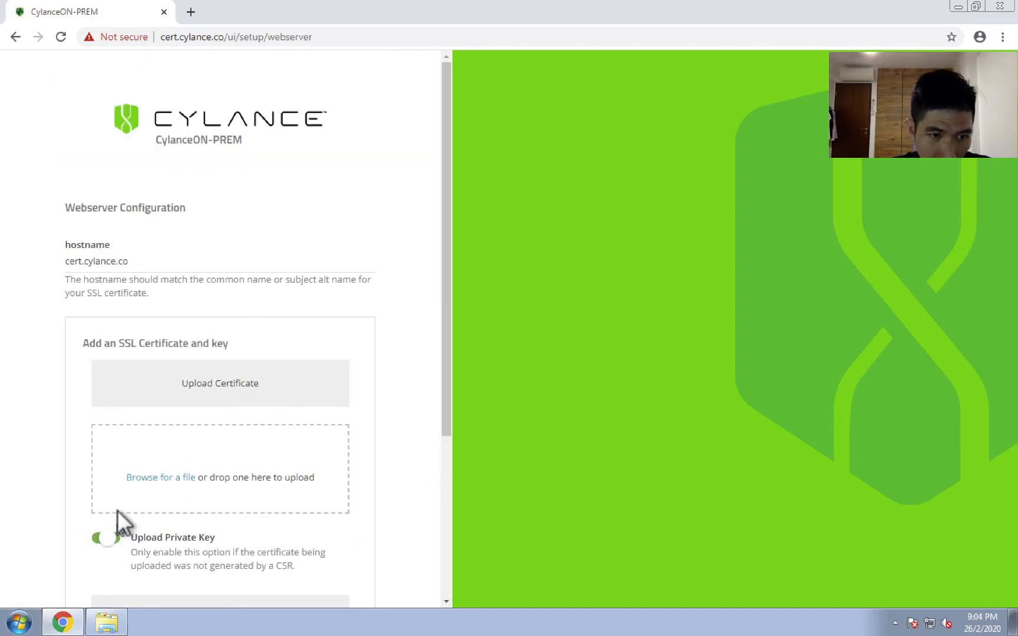
pyautogui.click(148, 474)
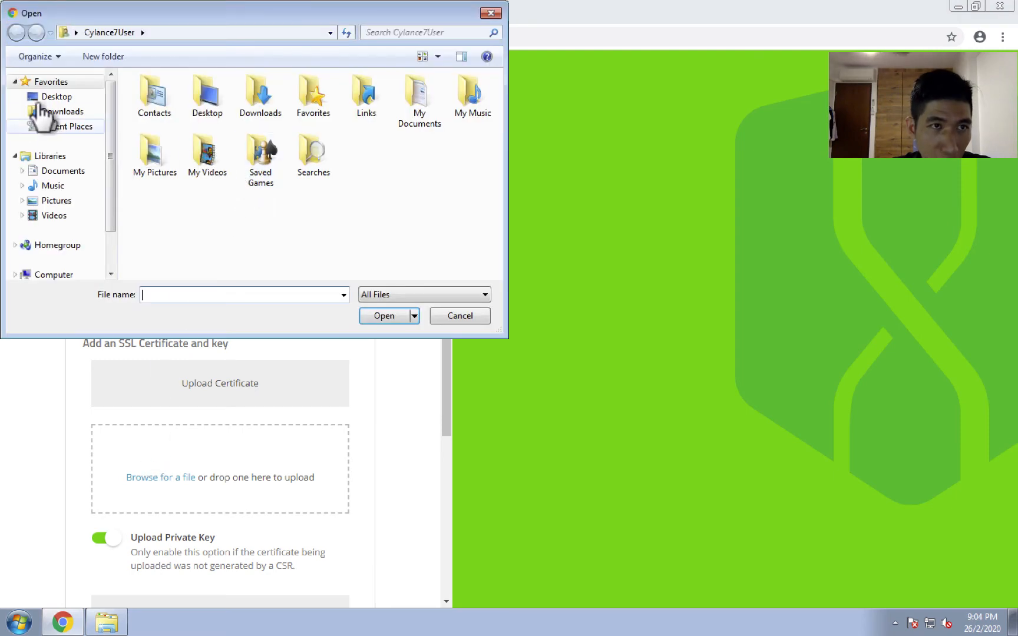
pyautogui.click(43, 97)
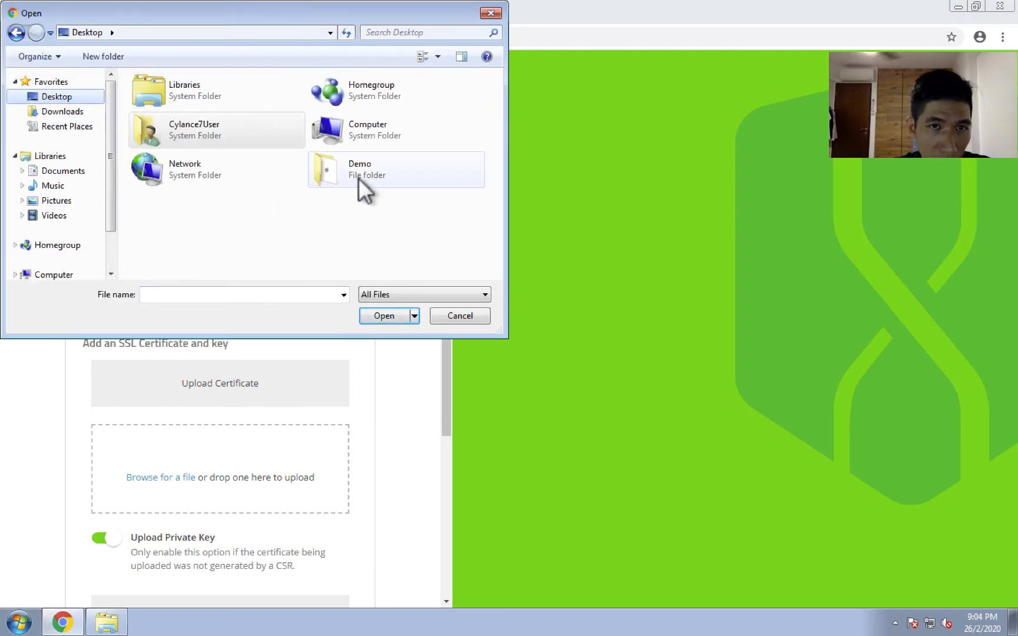
pyautogui.doubleClick(359, 177)
pyautogui.doubleClick(148, 94)
pyautogui.doubleClick(154, 111)
# Add server.key from the Cert folder as the private key and save the webserver configuration to continue.
pyautogui.scroll(-4, 168, 486)
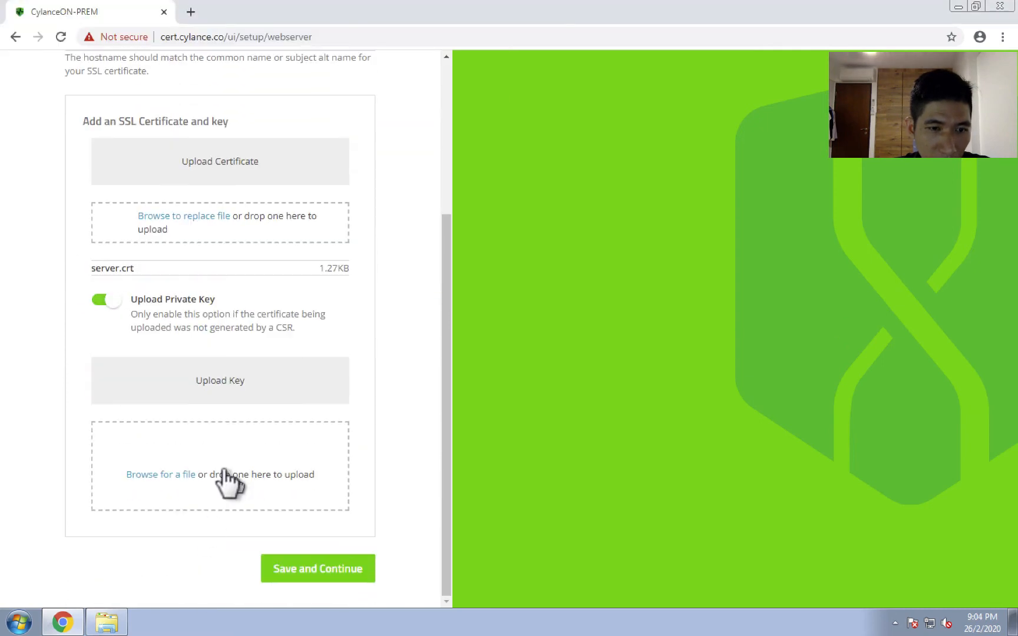
pyautogui.click(177, 474)
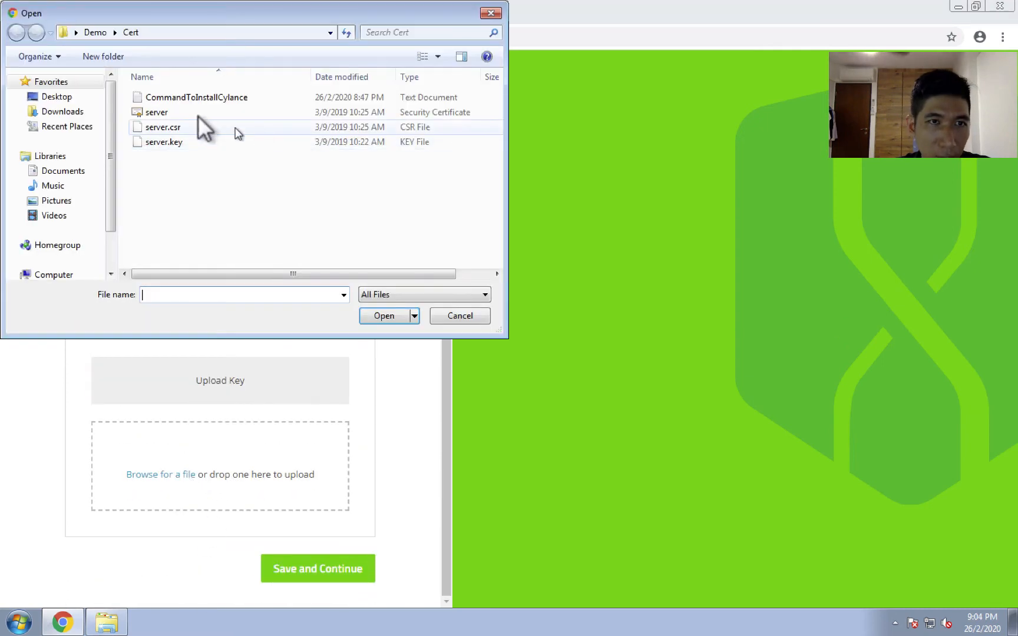
pyautogui.doubleClick(148, 141)
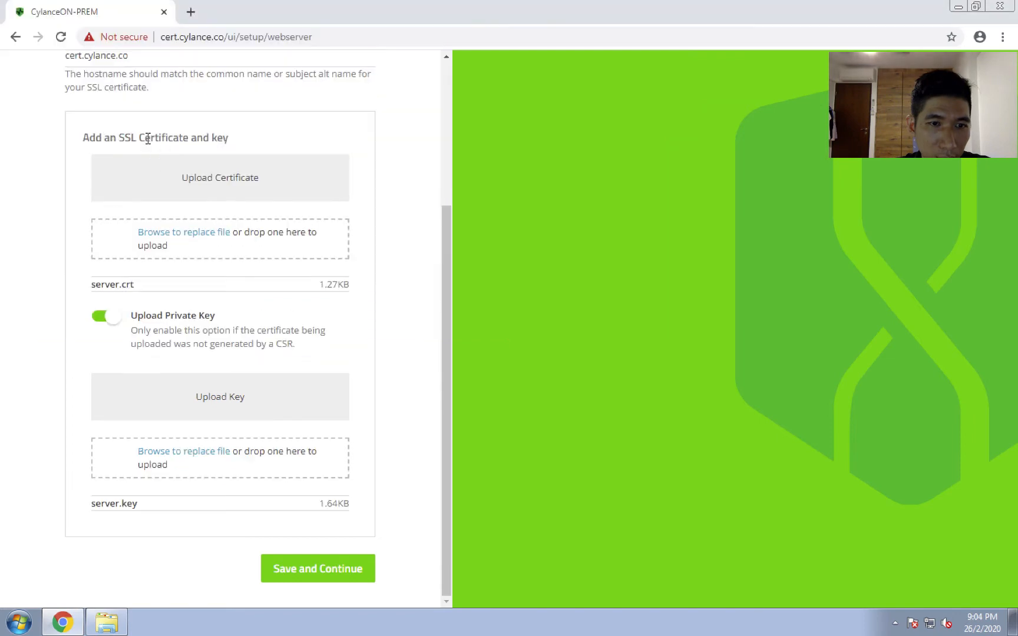
pyautogui.click(302, 558)
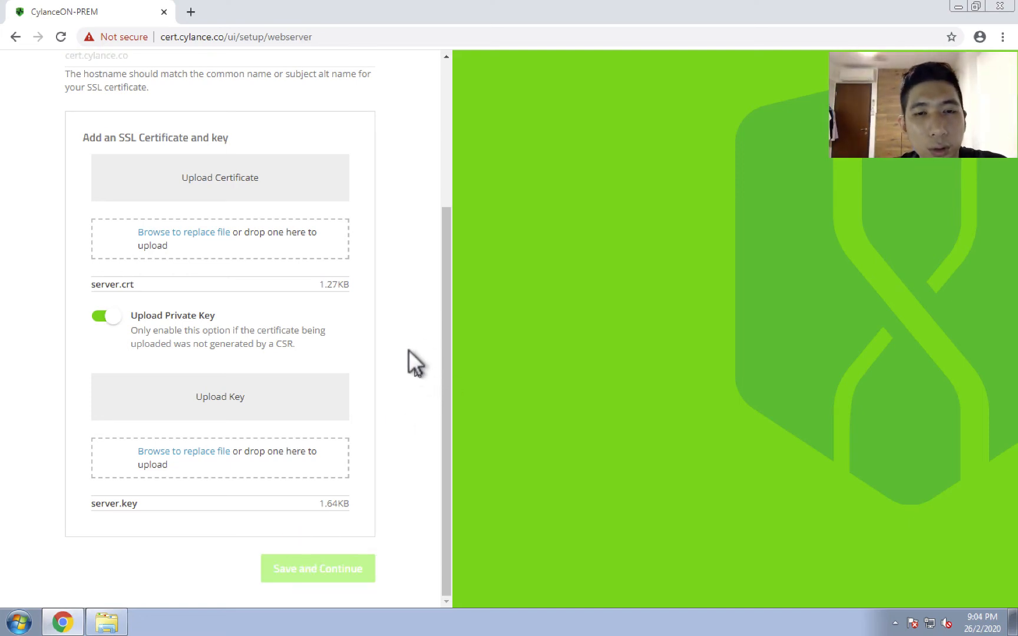
pyautogui.scroll(4, 442, 146)
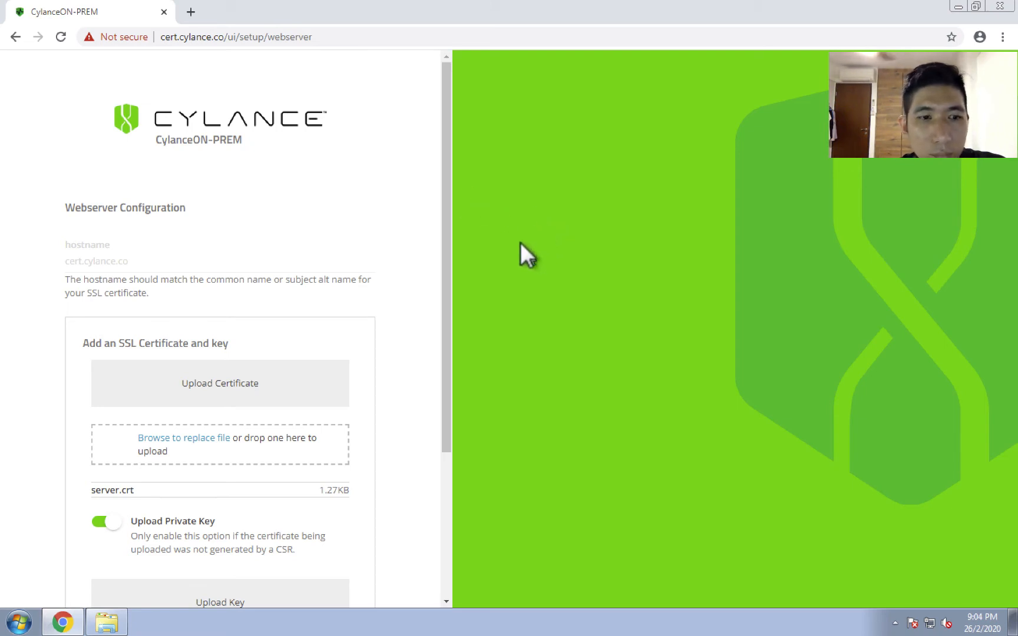
pyautogui.scroll(-4, 436, 533)
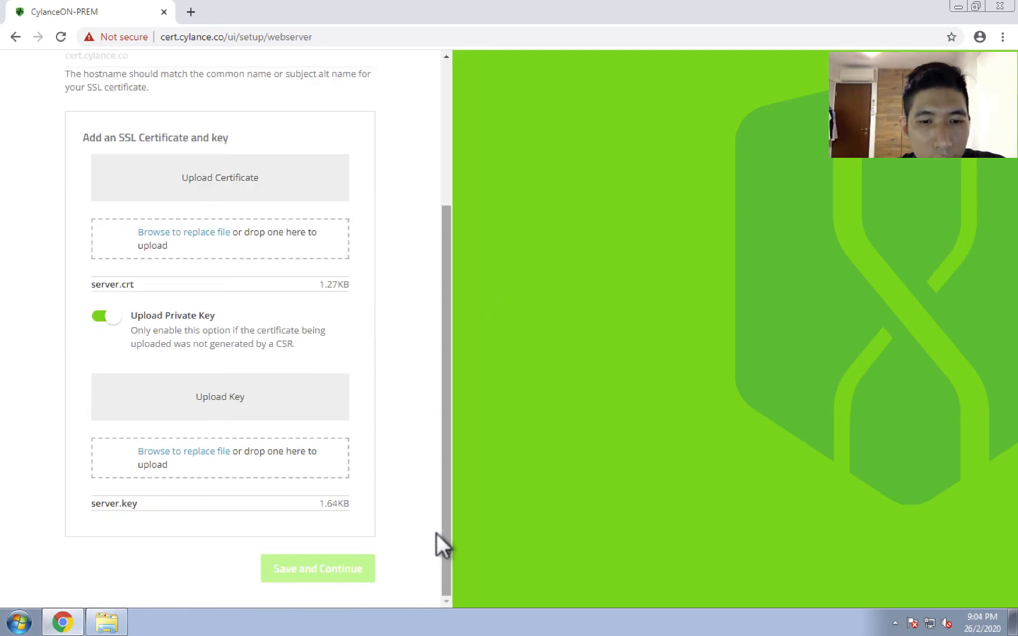
pyautogui.moveTo(436, 533); pyautogui.dragTo(486, 282)
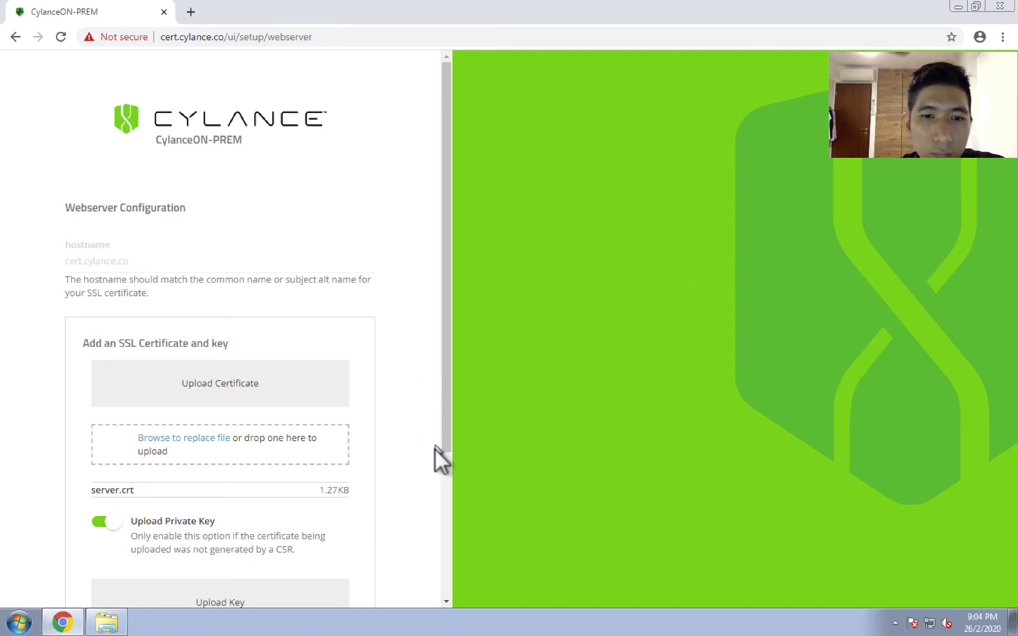
pyautogui.scroll(-4, 436, 475)
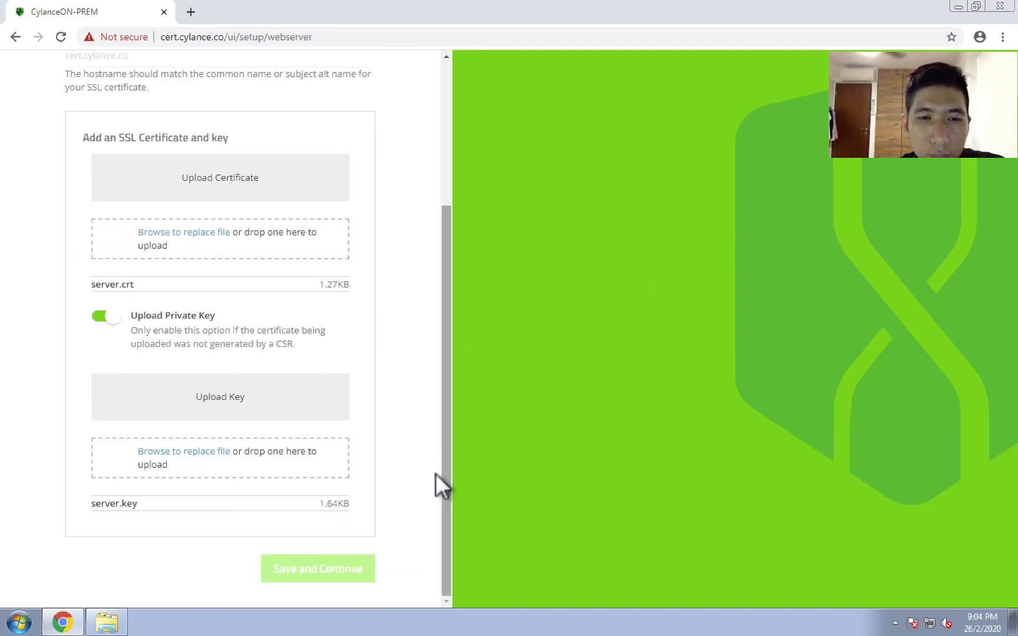
pyautogui.scroll(4, 437, 473)
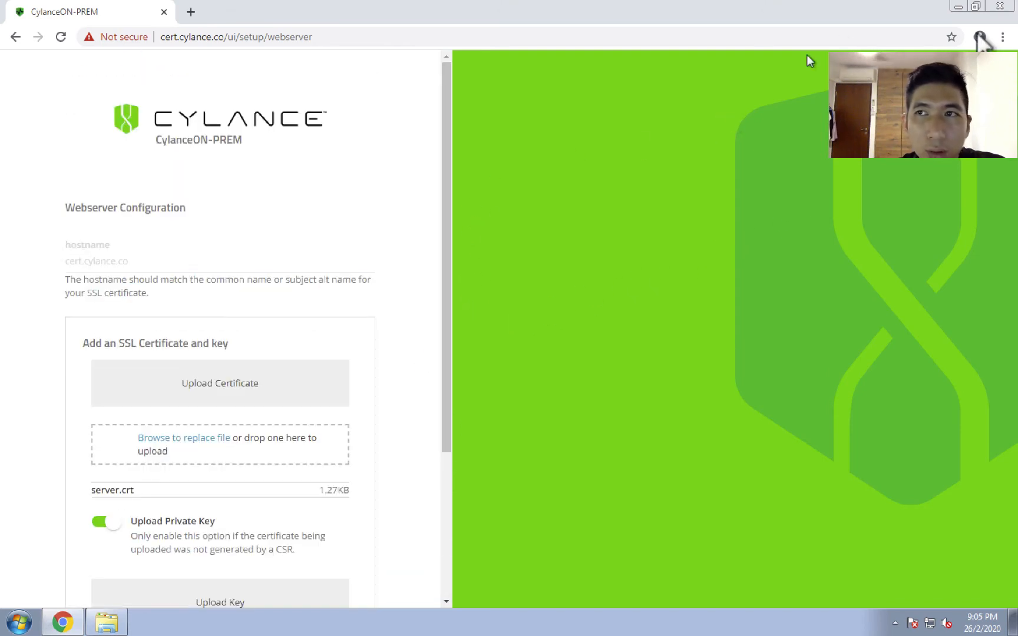
# Restore the maximized browser window to its smaller size.
pyautogui.click(975, 6)
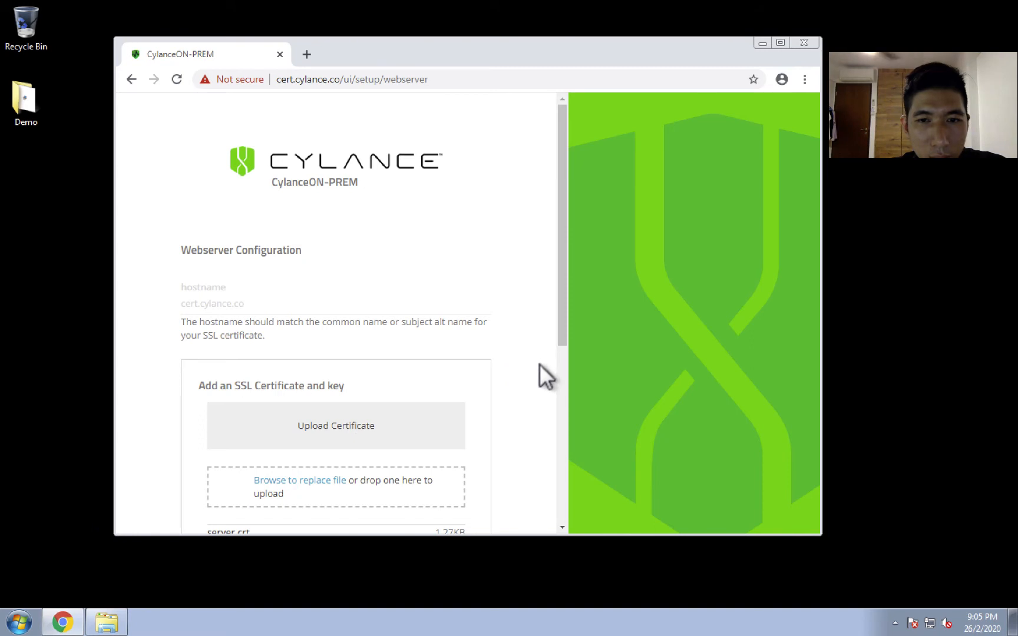
# Open the SSL version of cert.cylance.co, proceed past the browser's privacy warning, and maximize the browser window.
pyautogui.scroll(-5, 556, 386)
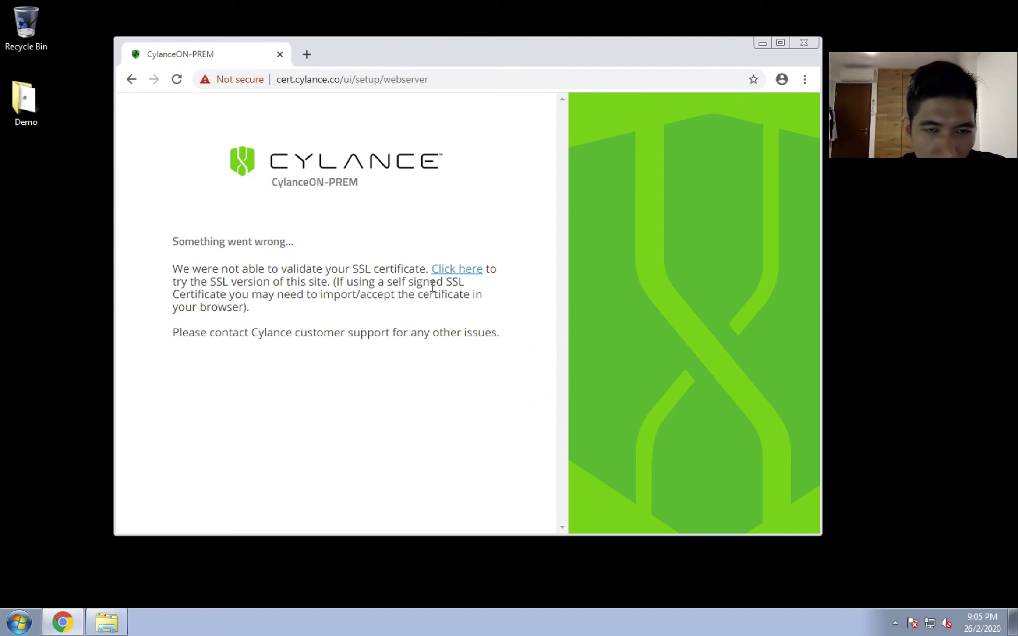
pyautogui.click(441, 269)
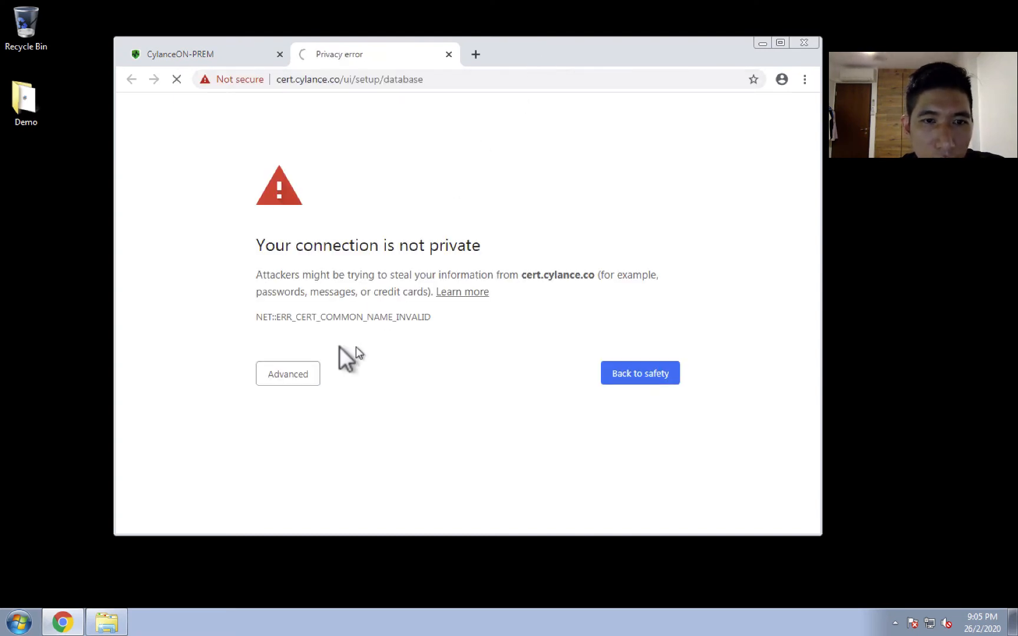
pyautogui.click(281, 378)
pyautogui.click(308, 482)
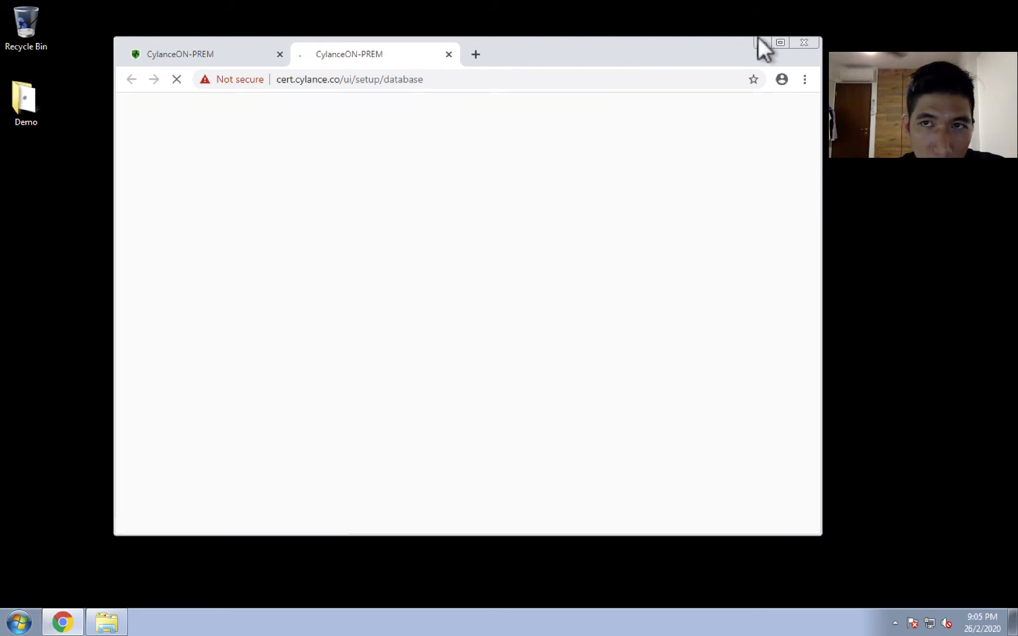
pyautogui.click(773, 40)
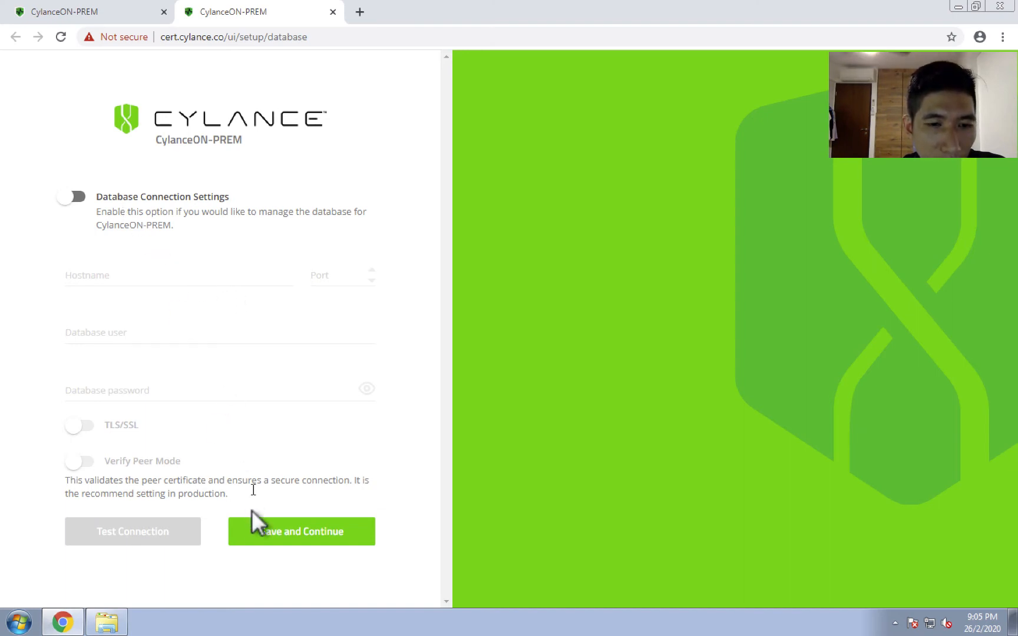
# Save the database setup with Database Connection Settings disabled, dismissing the system error and submitting it again.
pyautogui.click(268, 533)
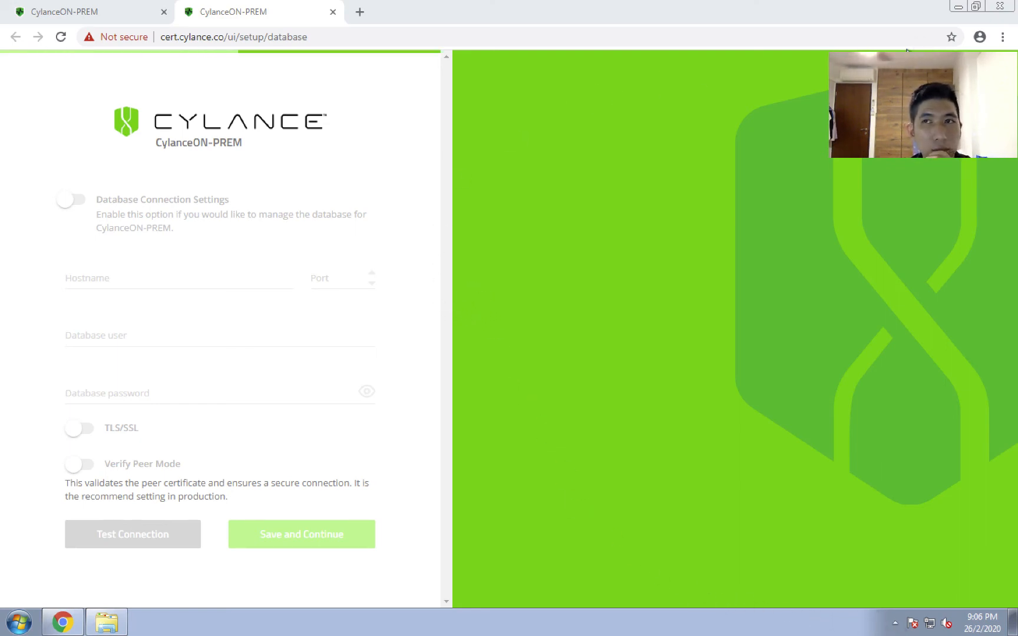
pyautogui.click(974, 6)
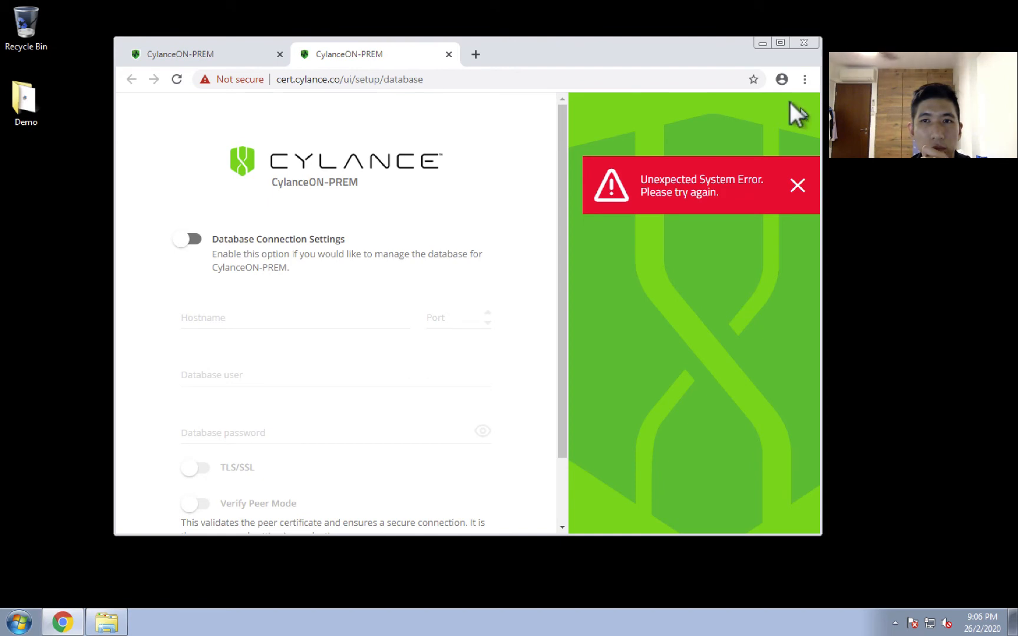
pyautogui.click(796, 184)
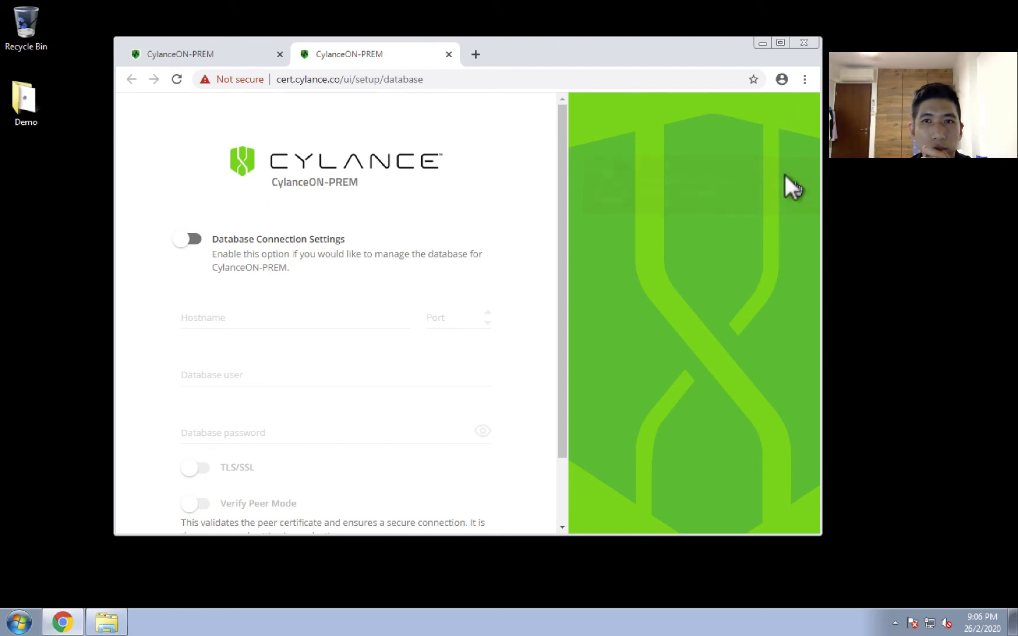
pyautogui.click(776, 41)
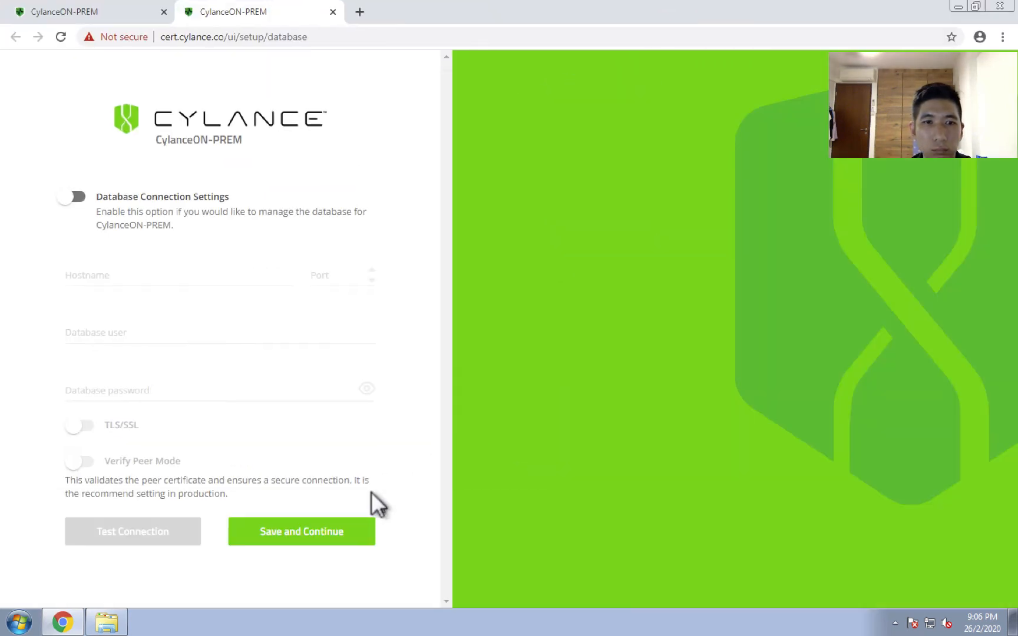
pyautogui.click(302, 532)
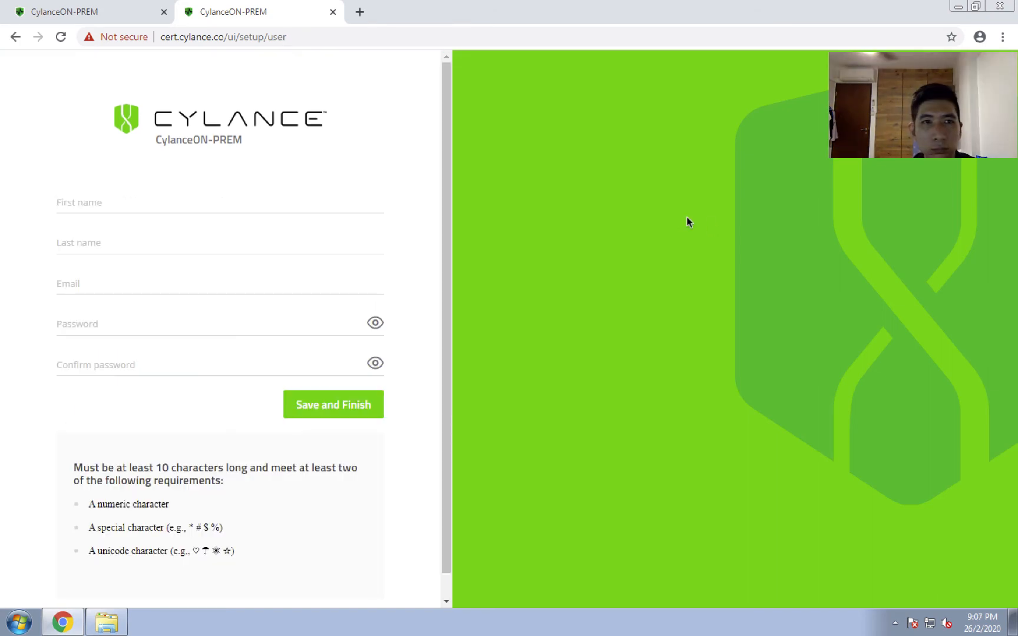
# Fill in the administrator's first name, last name and email on the user setup form.
pyautogui.click(97, 206)
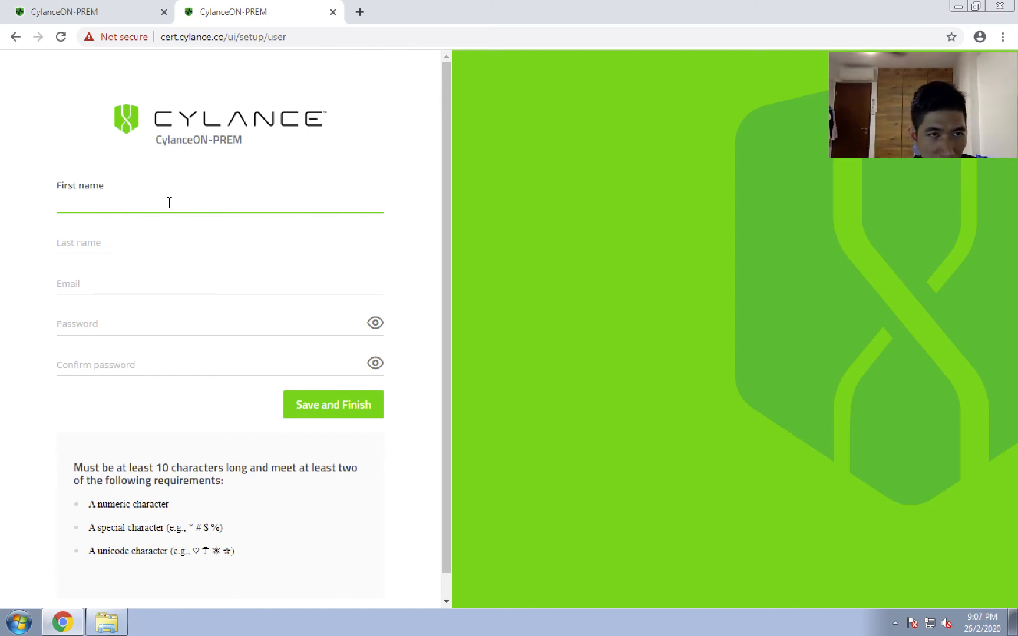
pyautogui.press('Tab')
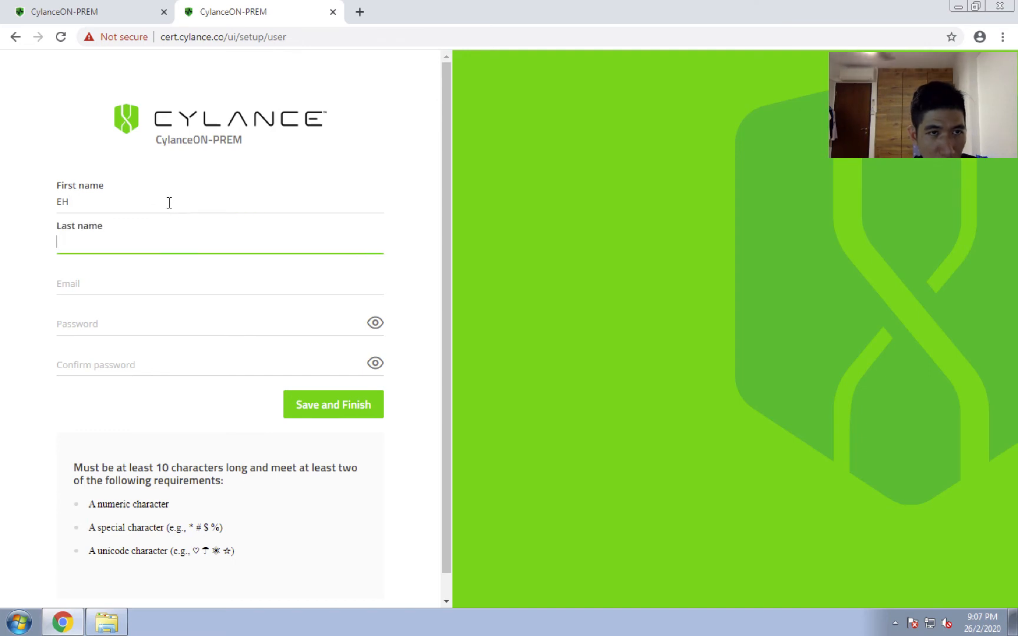
pyautogui.press('Tab')
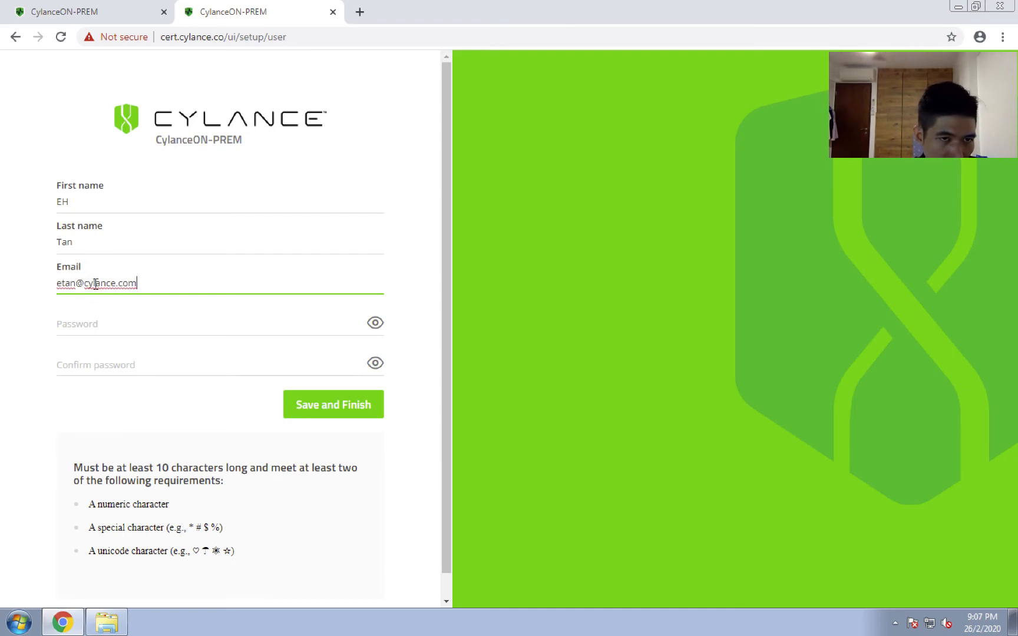
pyautogui.moveTo(140, 283); pyautogui.dragTo(60, 283)
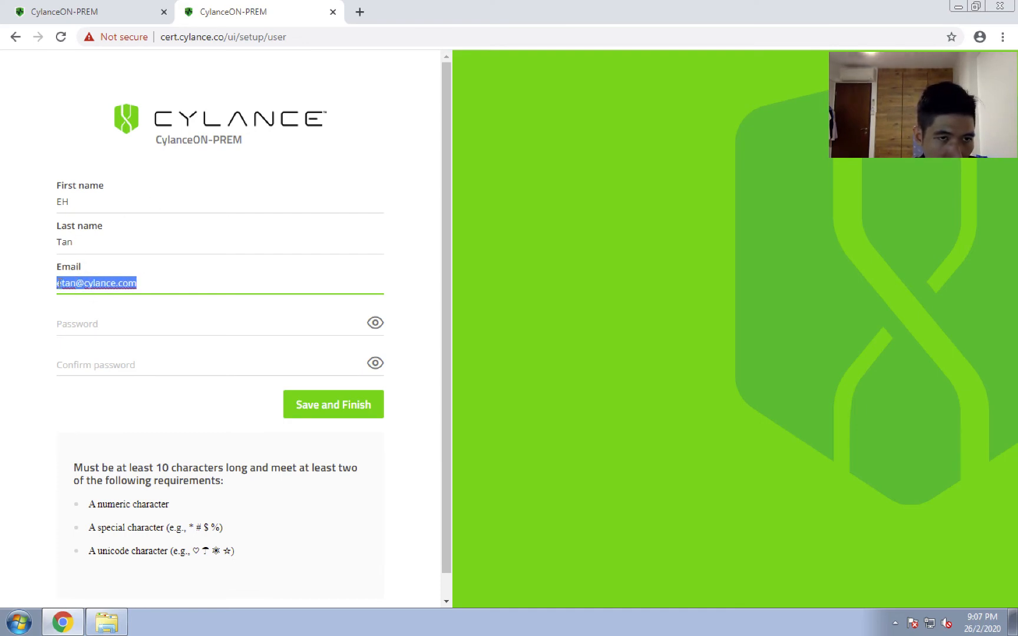
# Enter and confirm the administrator's account password, and save to finish the setup.
pyautogui.click(81, 314)
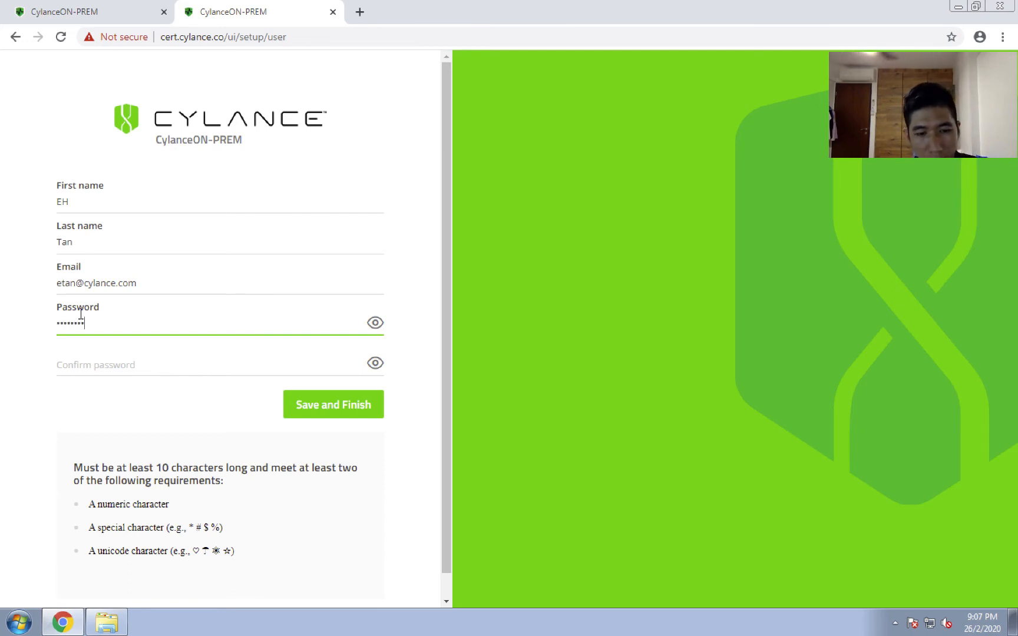
pyautogui.press('Tab')
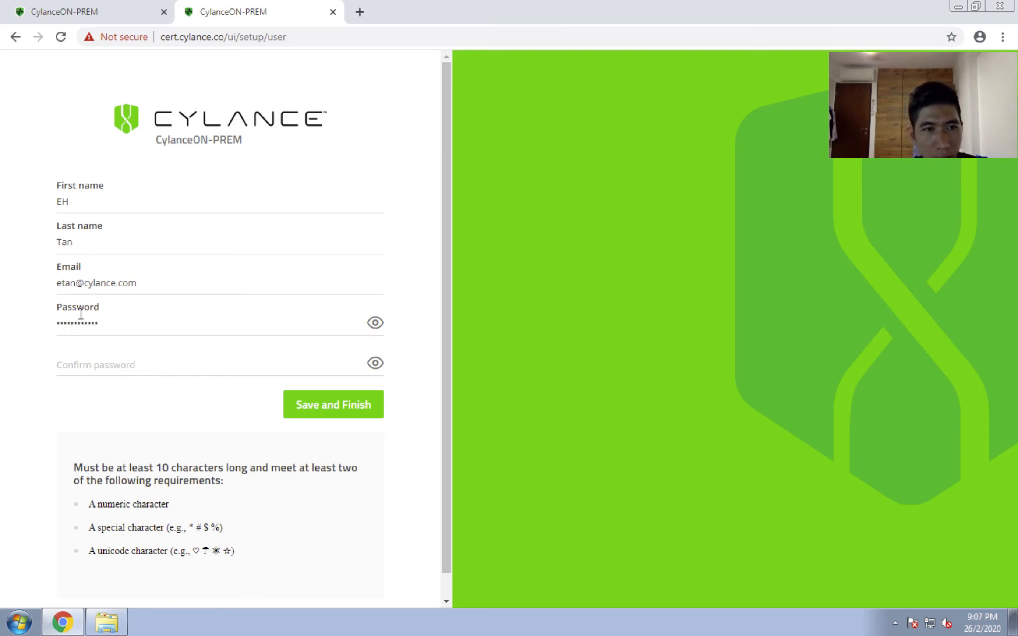
pyautogui.click(97, 363)
pyautogui.write('P')
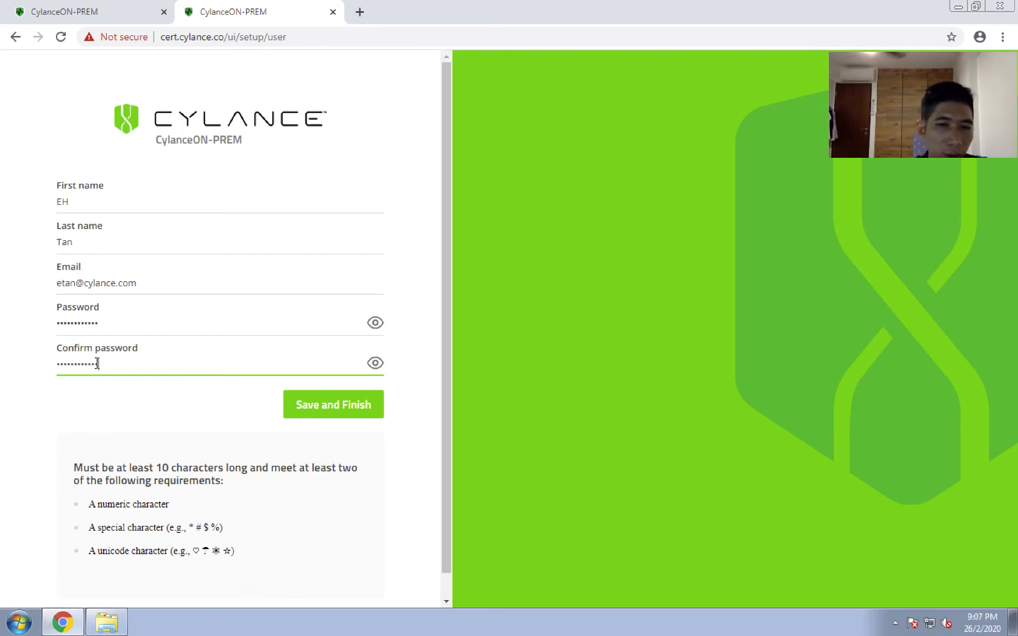
pyautogui.click(345, 405)
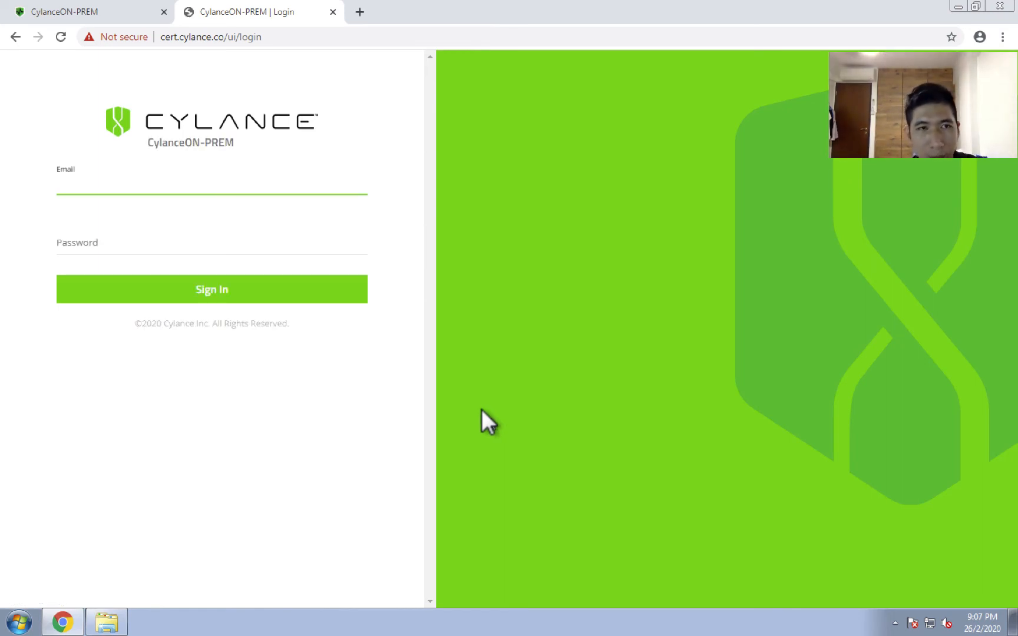
# Sign in to CylanceON-PREM with the administrator's email and account password.
pyautogui.write('etan')
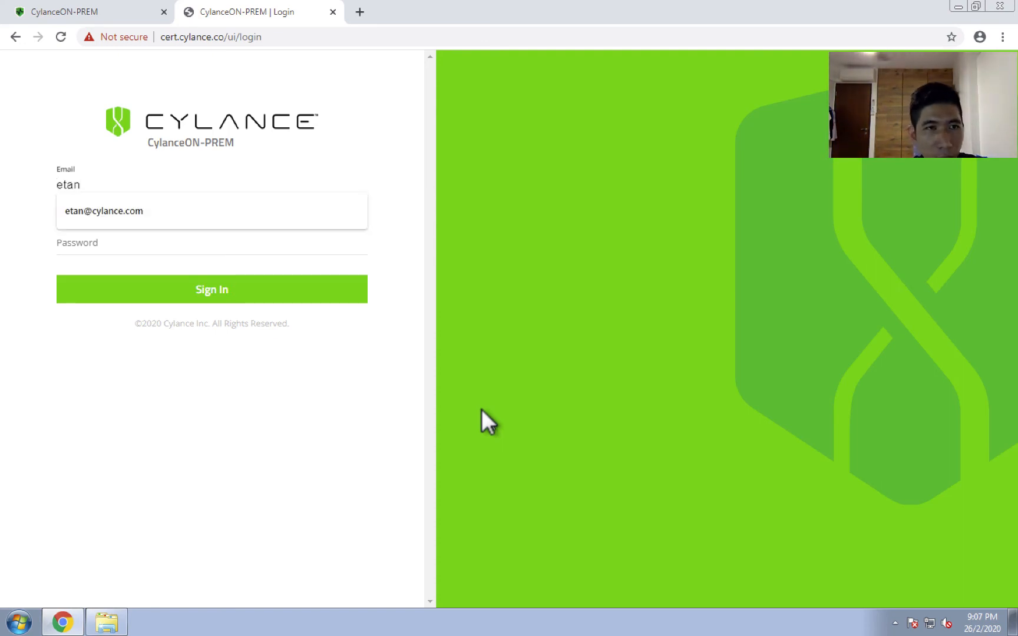
pyautogui.press('Down')
pyautogui.press('Tab')
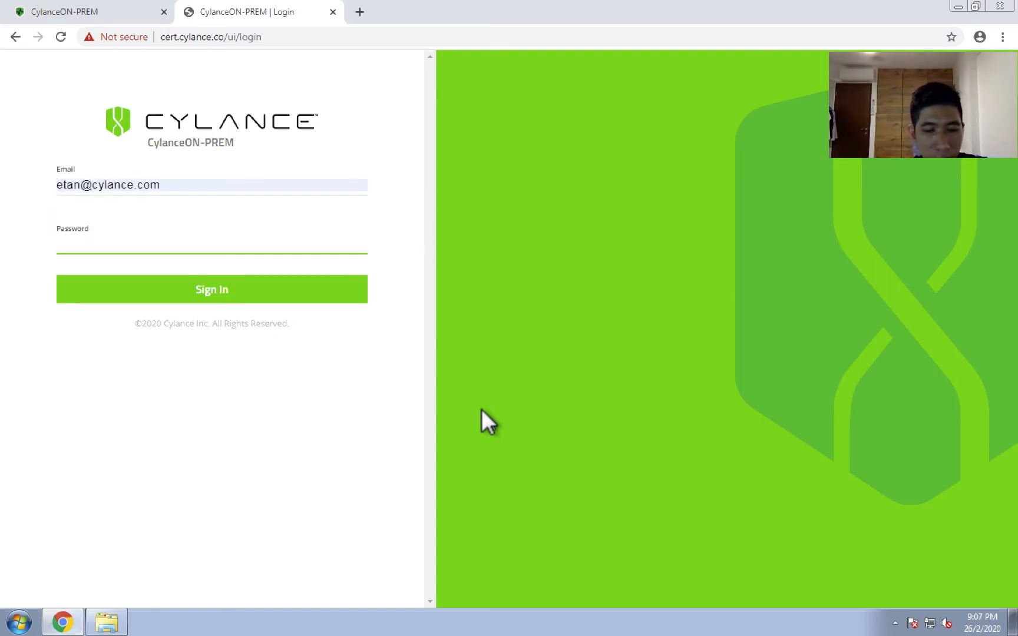
pyautogui.write('••••••••')
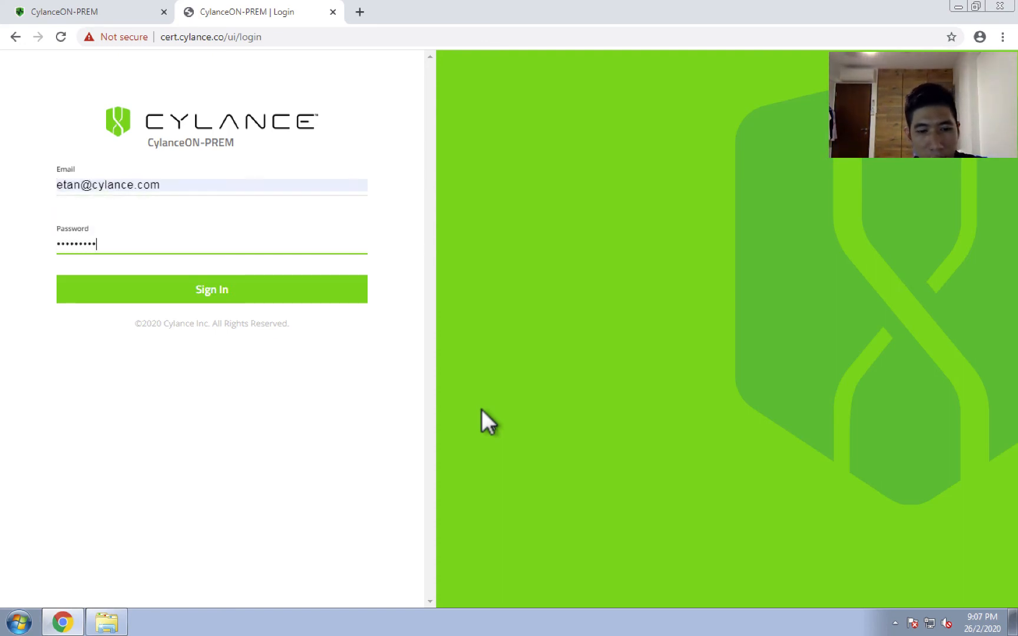
pyautogui.press('Return')
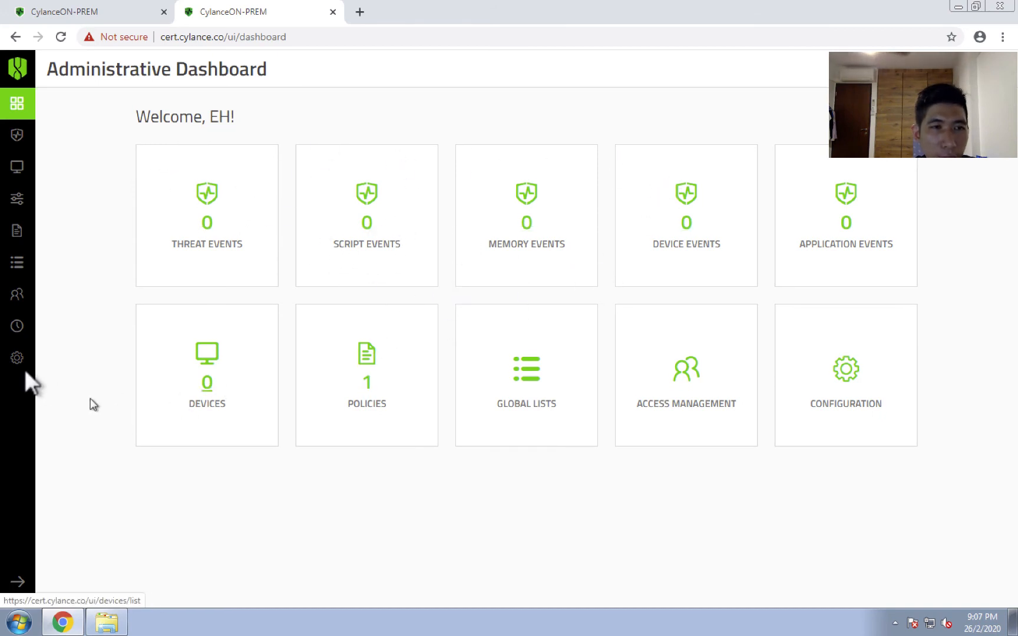
# Open the Configuration settings, restore the browser window to its smaller size, and select the installation token value.
pyautogui.click(13, 360)
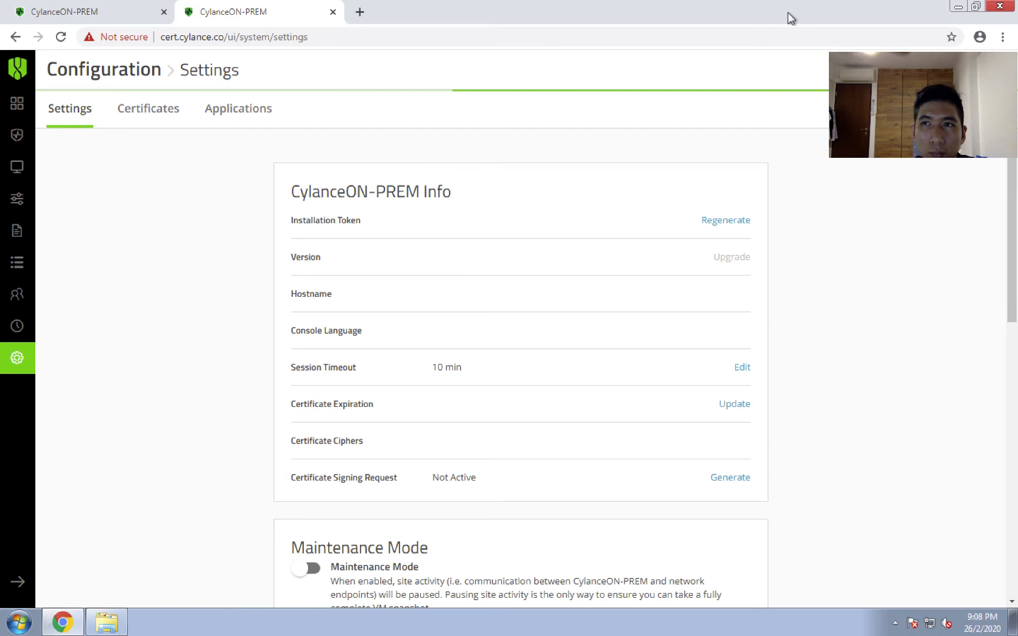
pyautogui.click(969, 5)
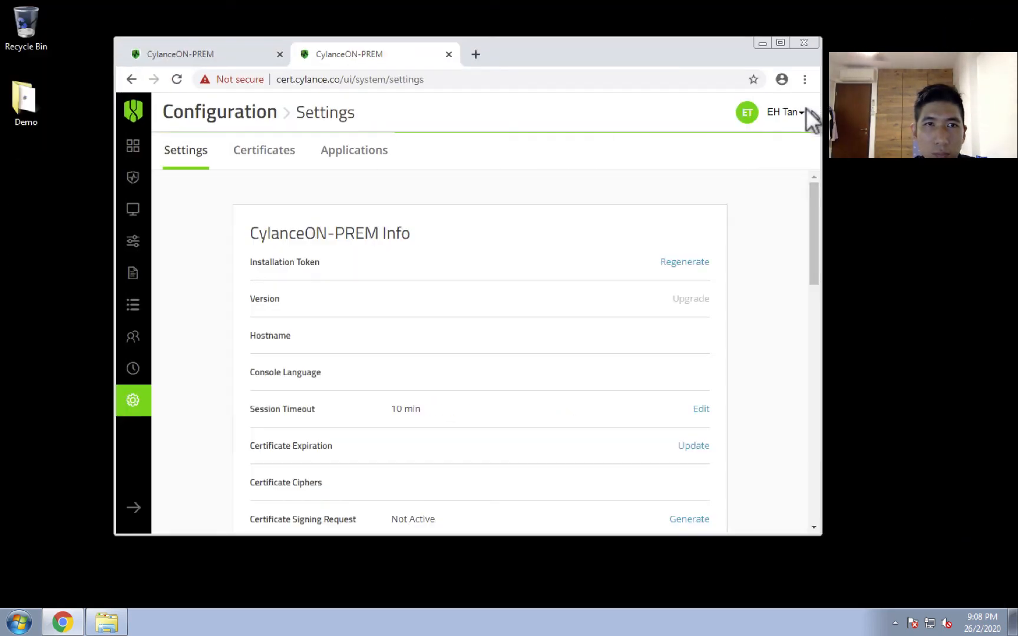
pyautogui.click(101, 623)
pyautogui.click(96, 622)
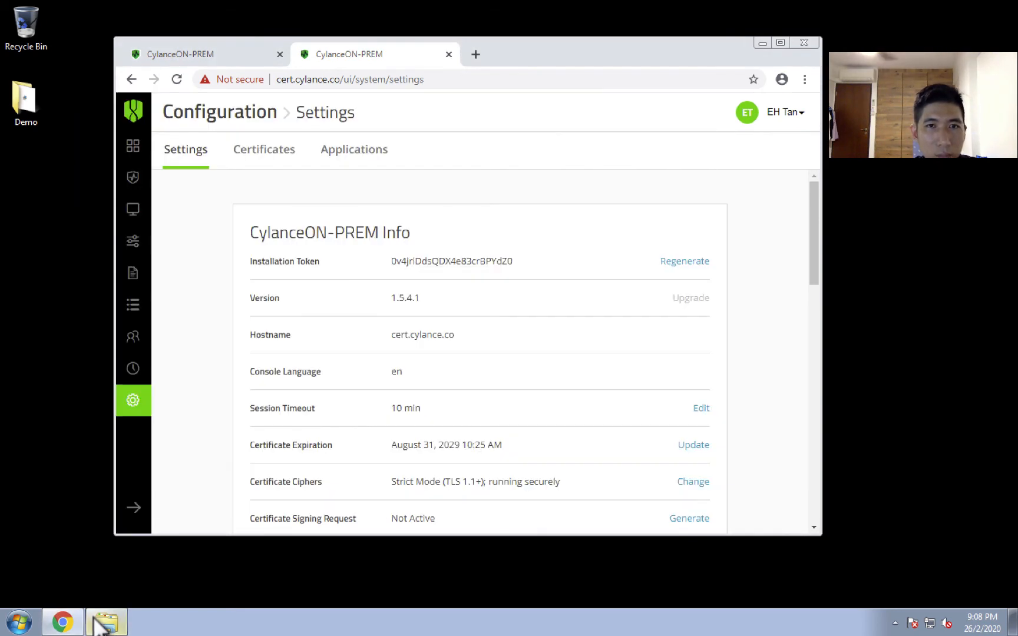
pyautogui.doubleClick(479, 262)
# Open the CommandToInstallCylance text document from the Cert folder inside Demo.
pyautogui.click(24, 100)
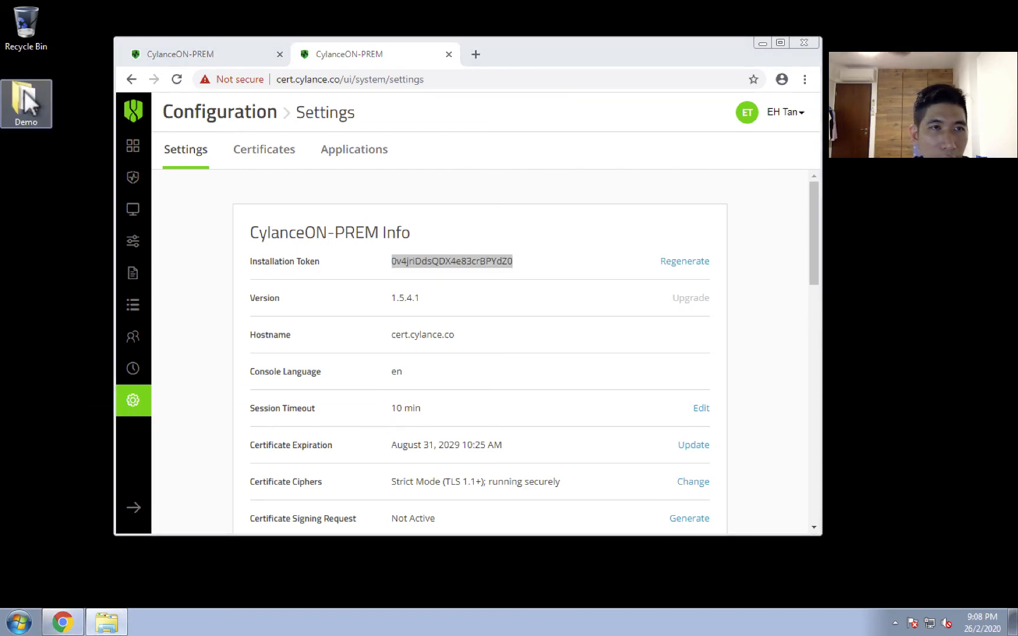
pyautogui.click(107, 622)
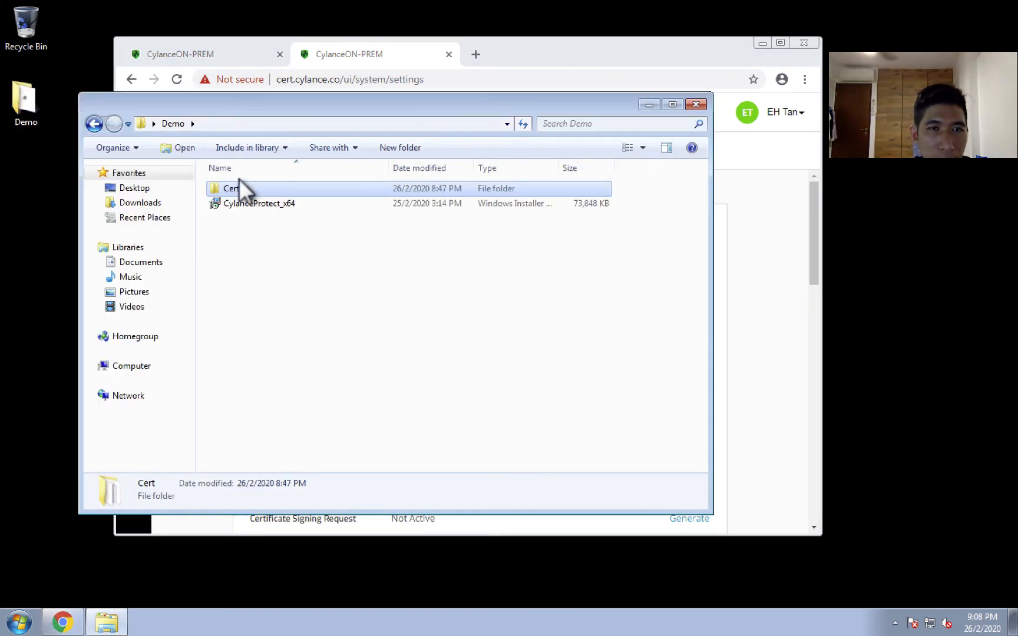
pyautogui.doubleClick(246, 187)
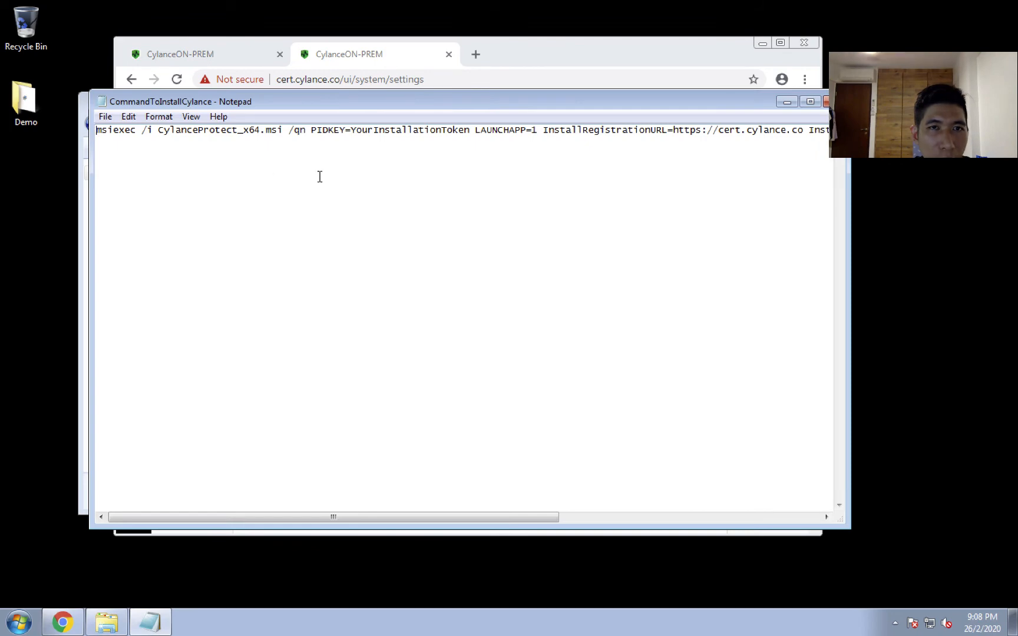
# Reposition the Notepad window and review the msiexec install command, including its PIDKEY and InstallRegistrationURL parameters.
pyautogui.moveTo(387, 97); pyautogui.dragTo(426, 239)
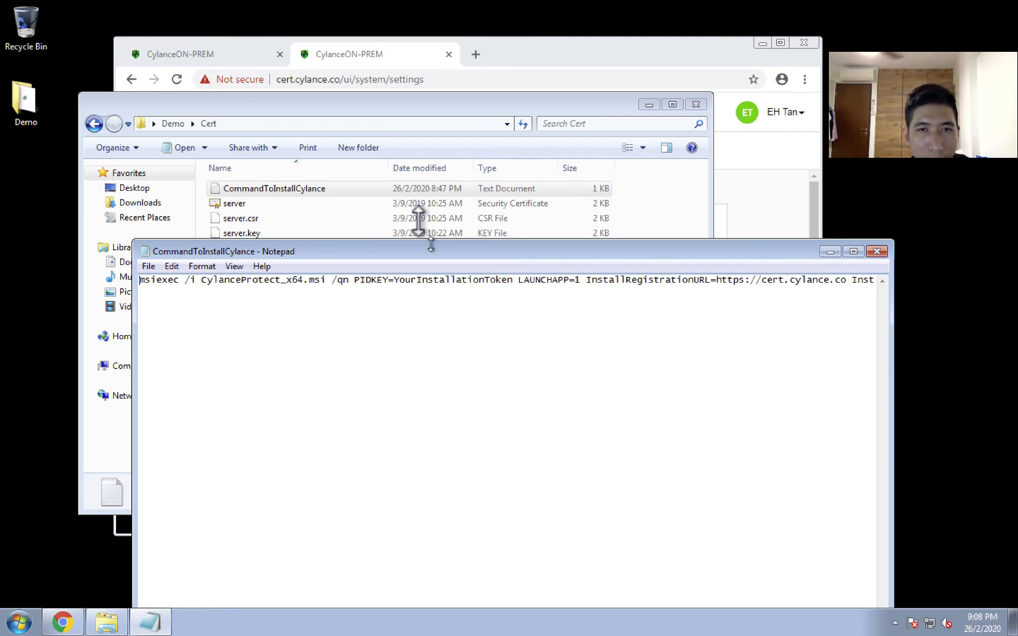
pyautogui.moveTo(433, 252); pyautogui.dragTo(387, 154)
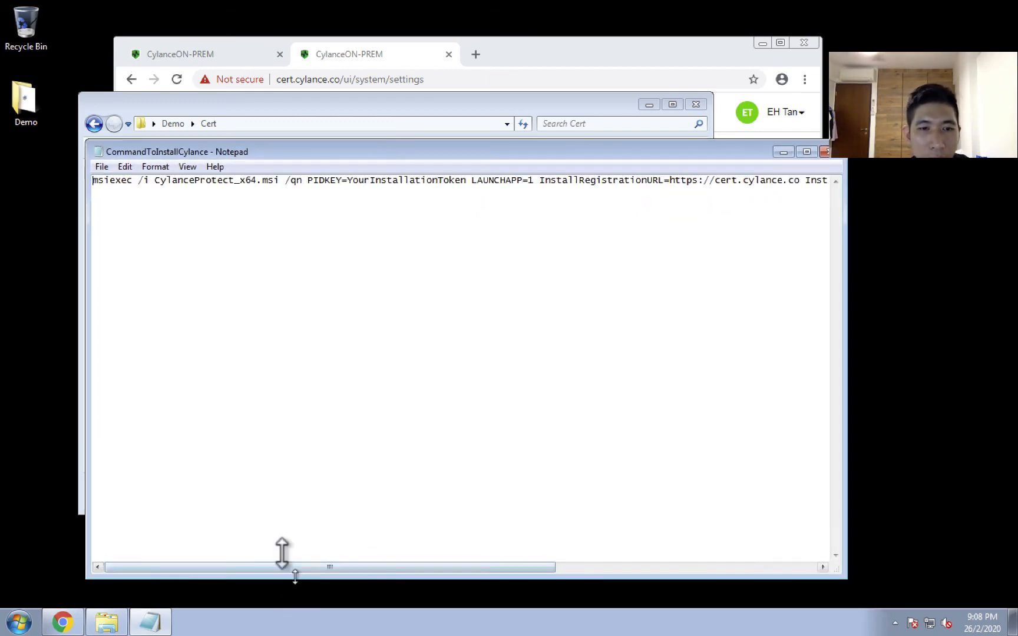
pyautogui.moveTo(293, 563); pyautogui.dragTo(218, 554)
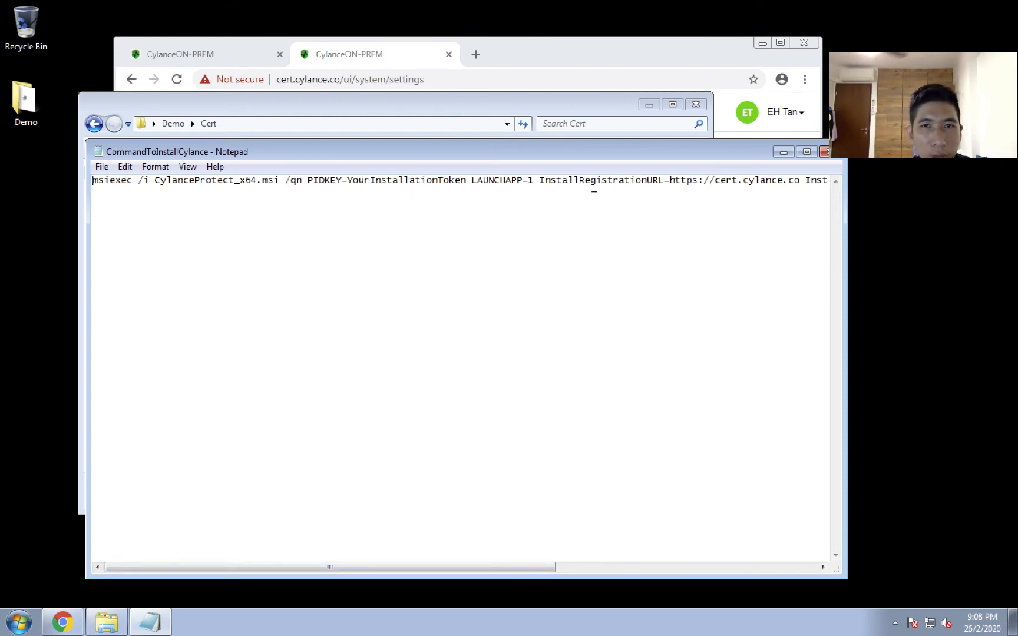
pyautogui.moveTo(509, 567); pyautogui.dragTo(600, 567)
pyautogui.moveTo(600, 182); pyautogui.dragTo(629, 184)
pyautogui.moveTo(628, 560); pyautogui.dragTo(468, 560)
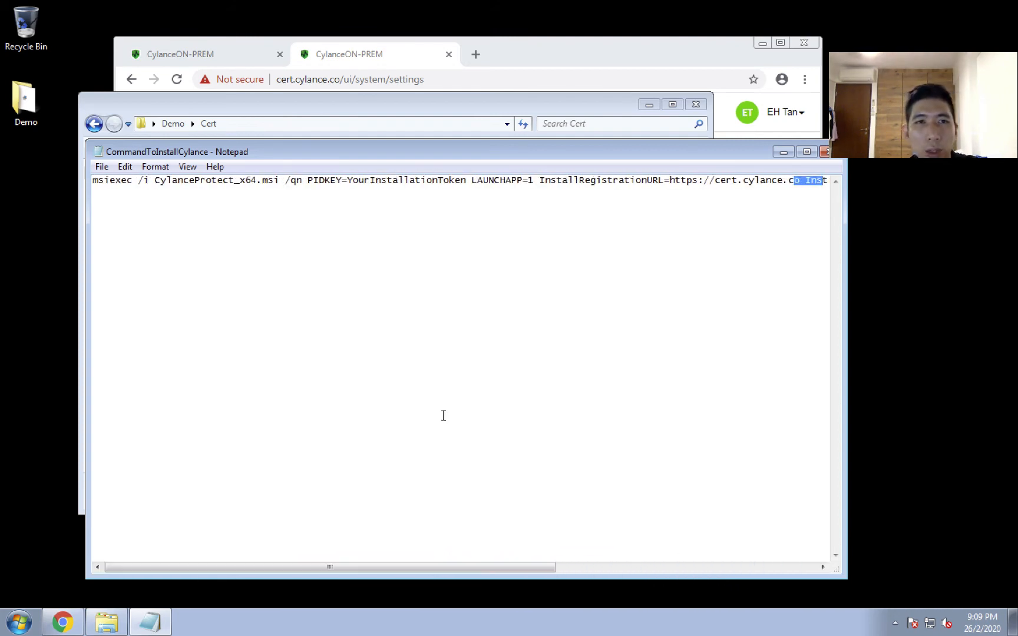
# Switch to the browser with the Configuration settings and copy the selected installation token.
pyautogui.click(511, 56)
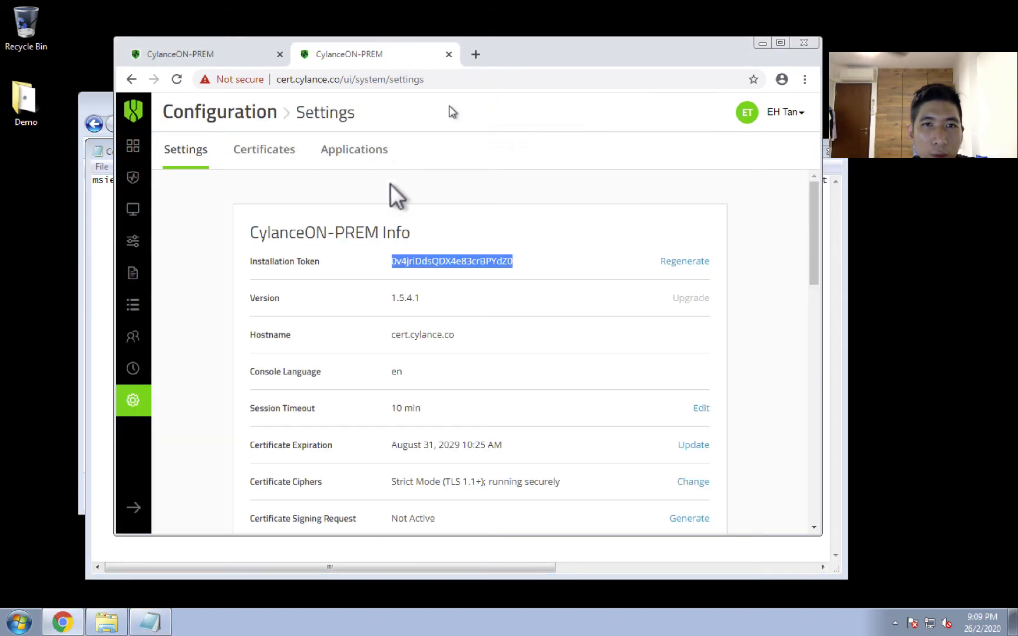
pyautogui.rightClick(448, 260)
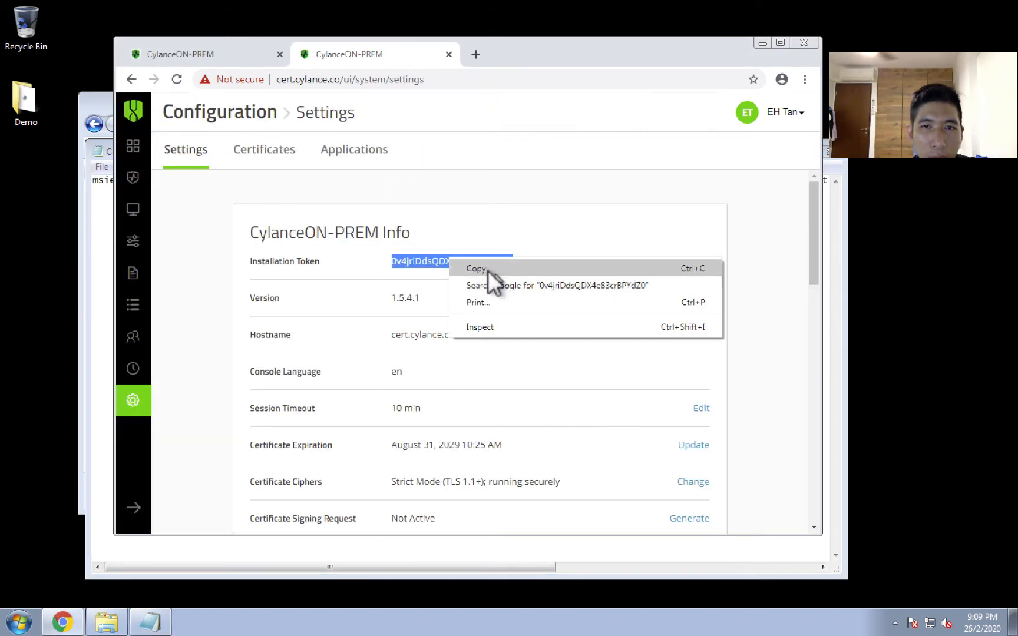
pyautogui.click(488, 265)
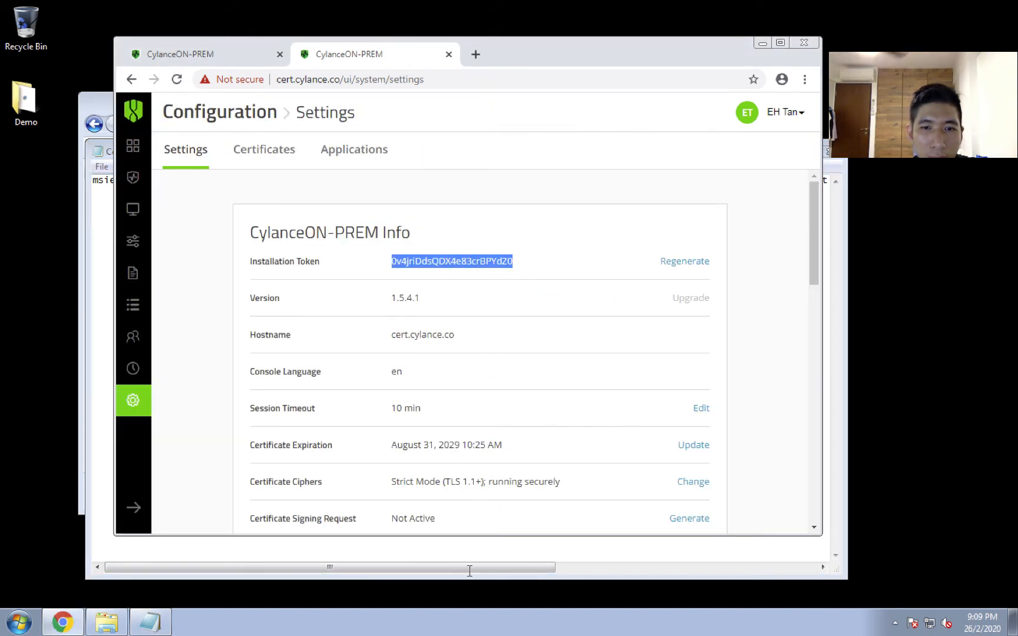
# In the CommandToInstallCylance document, replace the YourInstallationToken placeholder after PIDKEY= with the copied installation token and save the file.
pyautogui.click(150, 623)
pyautogui.click(433, 181)
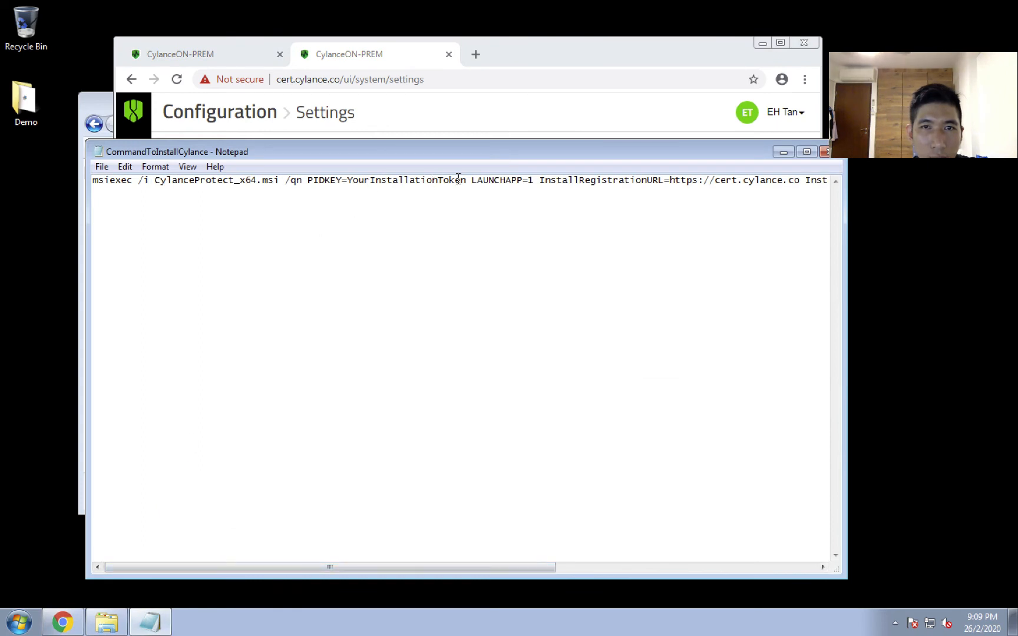
pyautogui.moveTo(466, 181); pyautogui.dragTo(356, 188)
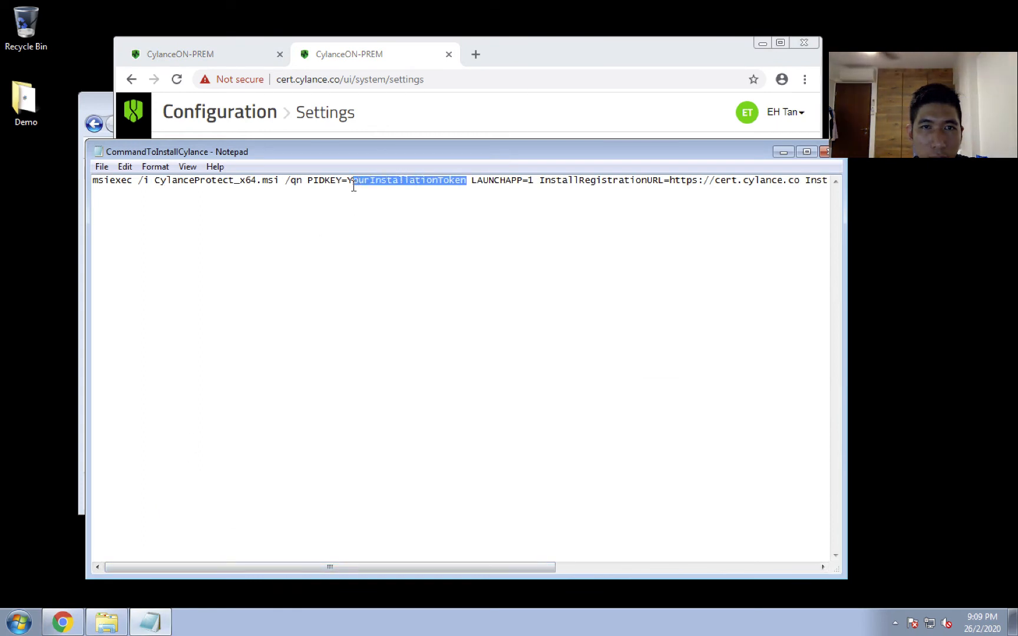
pyautogui.rightClick(351, 183)
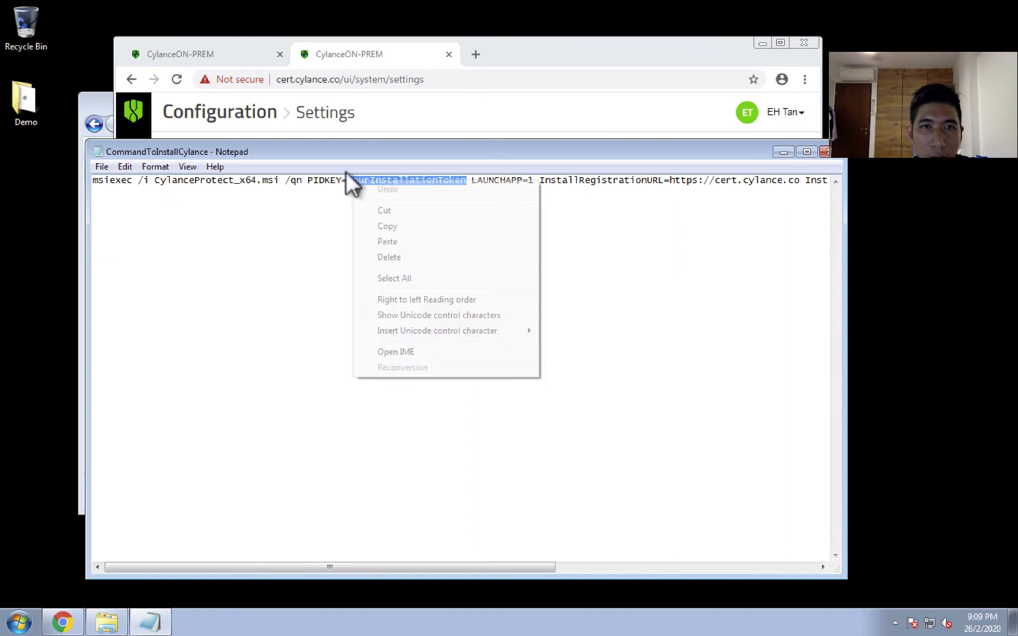
pyautogui.click(373, 227)
pyautogui.click(382, 223)
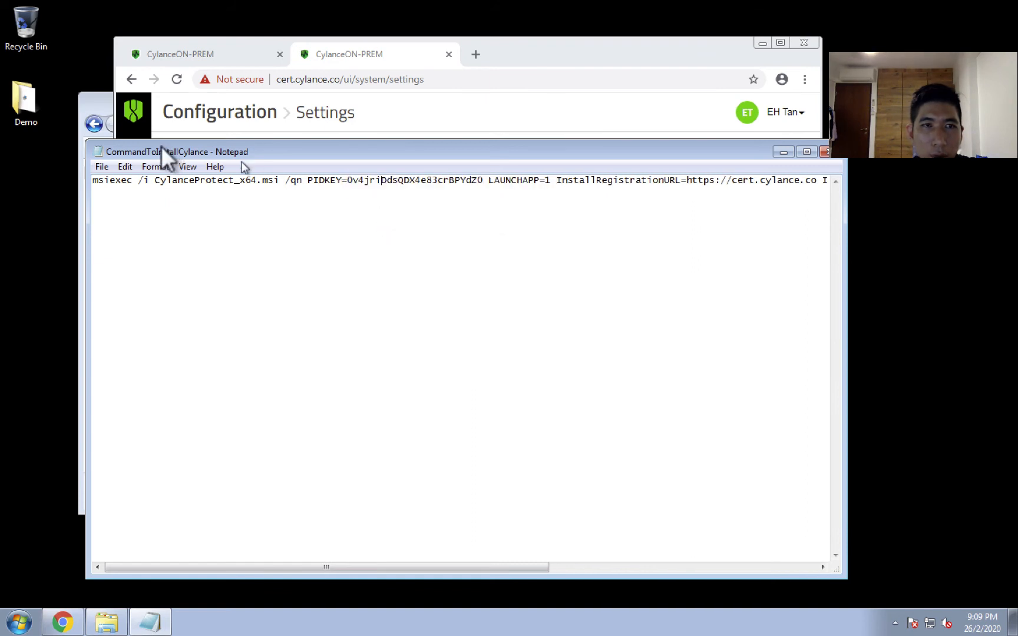
pyautogui.click(102, 166)
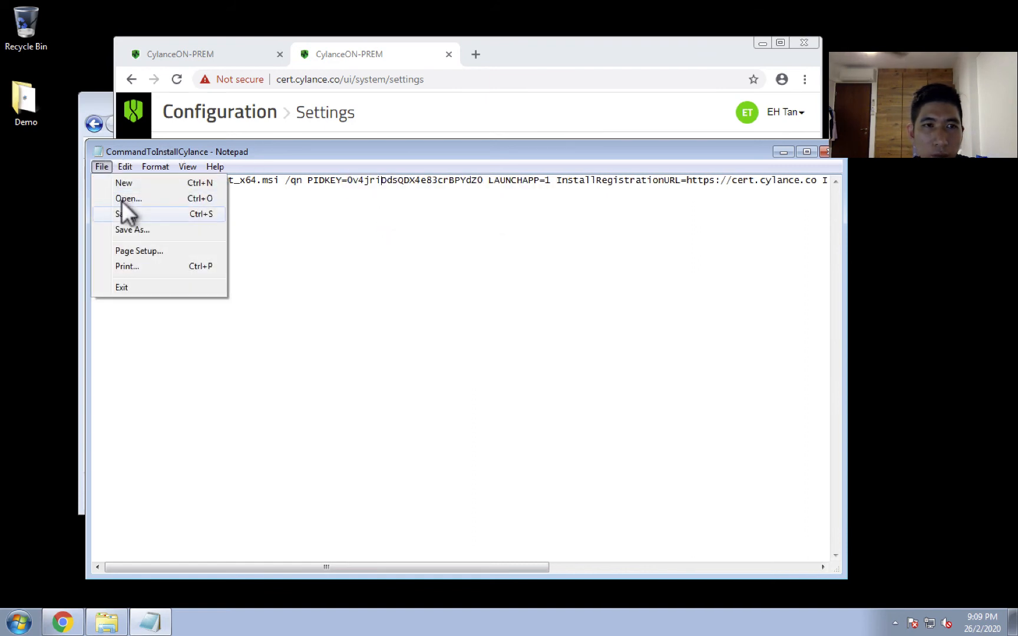
pyautogui.click(125, 212)
# Select the entire msiexec install command, through the InstallInfinityURL parameter, and copy it.
pyautogui.doubleClick(131, 184)
pyautogui.click(130, 184)
pyautogui.moveTo(96, 184); pyautogui.dragTo(713, 241)
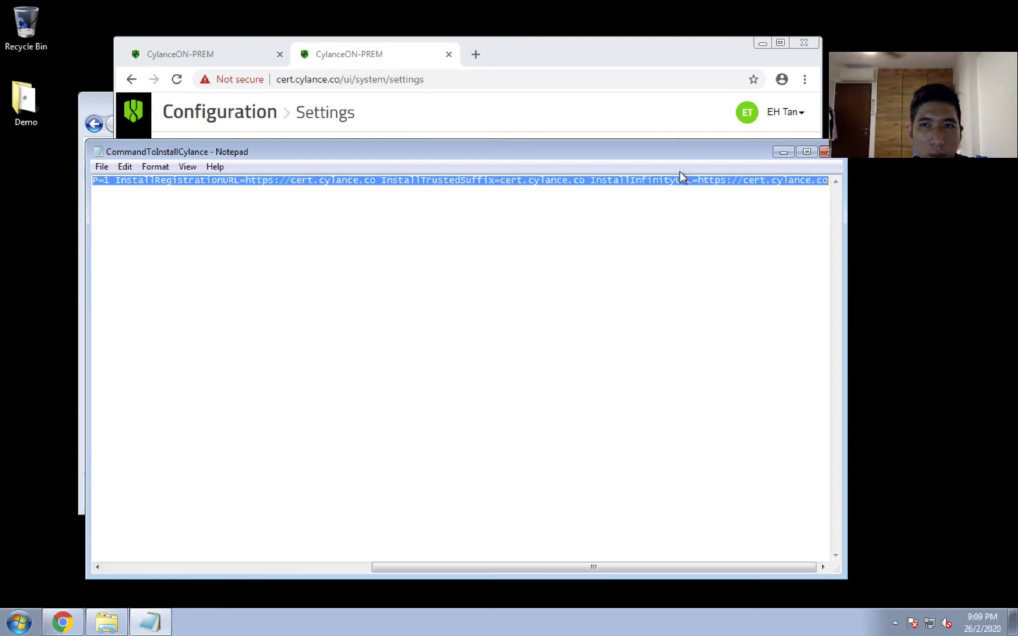
pyautogui.rightClick(675, 176)
pyautogui.click(710, 223)
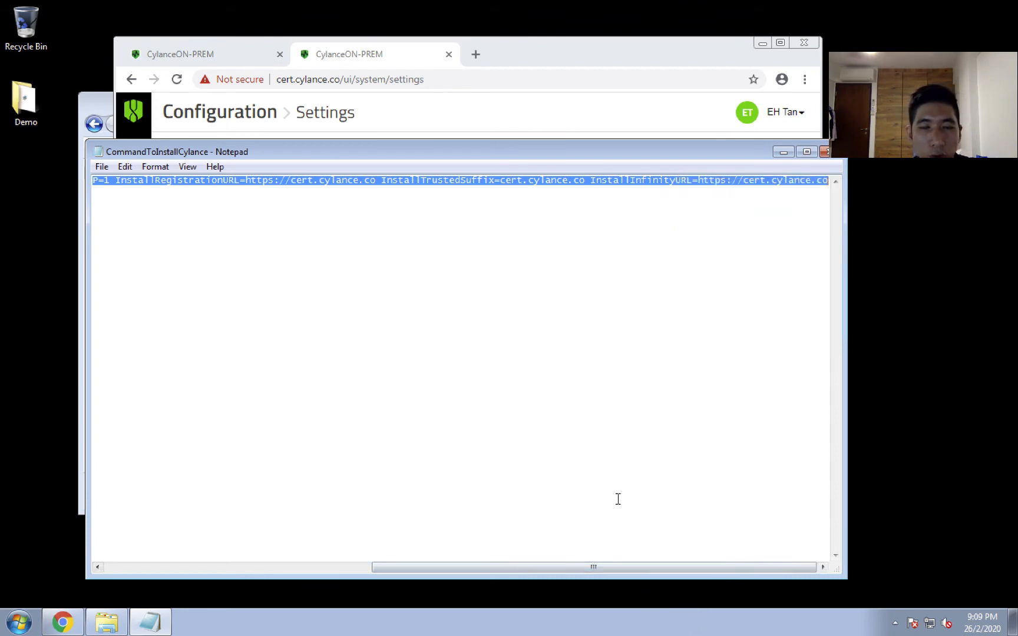
# Find cmd among the installed programs and run it as administrator, allowing the elevation request.
pyautogui.click(19, 623)
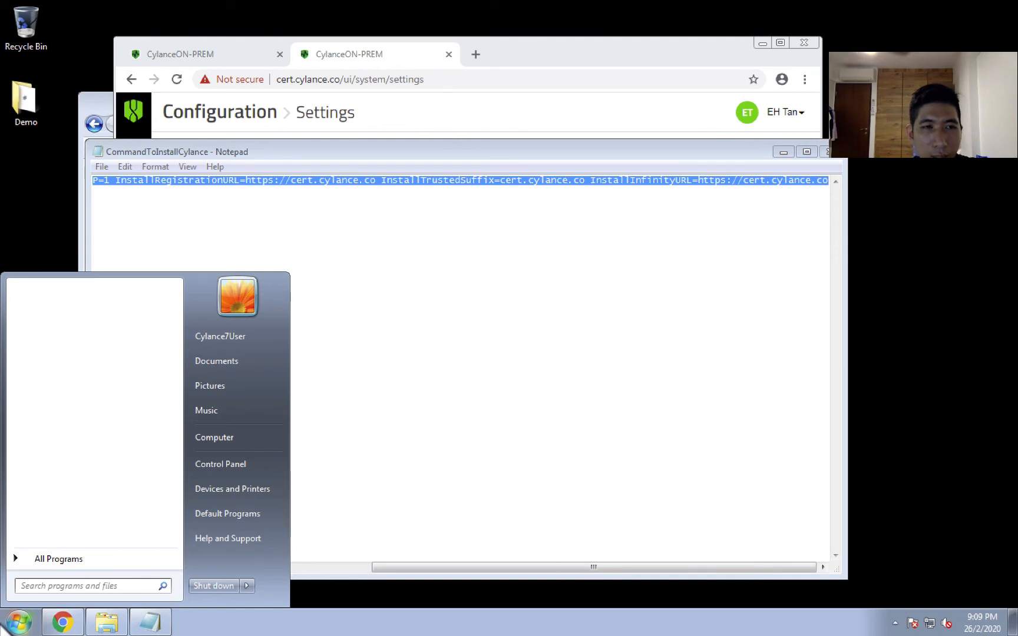
pyautogui.write('cmd')
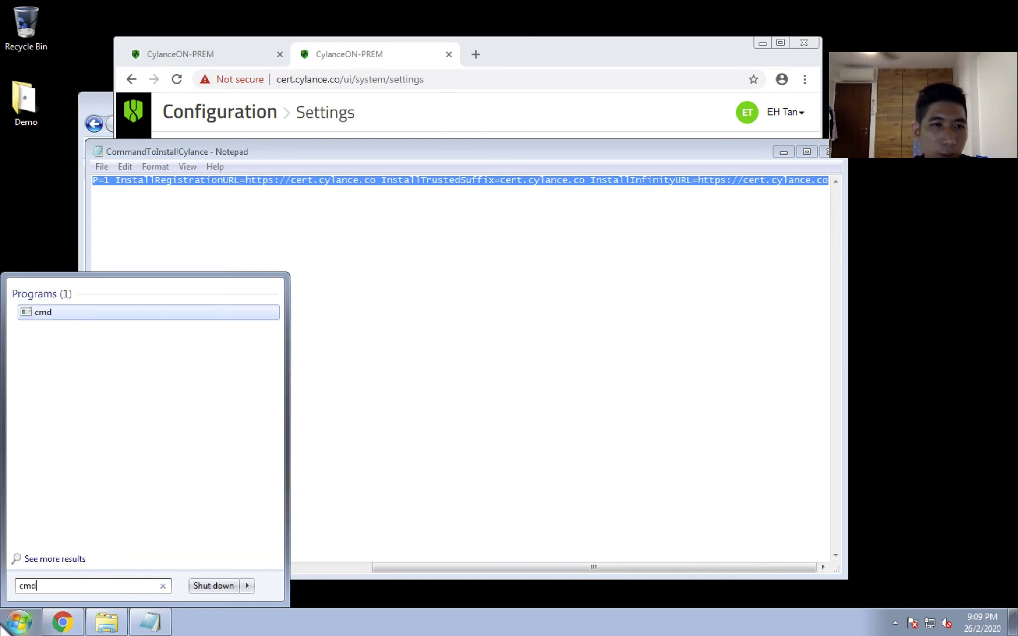
pyautogui.rightClick(88, 312)
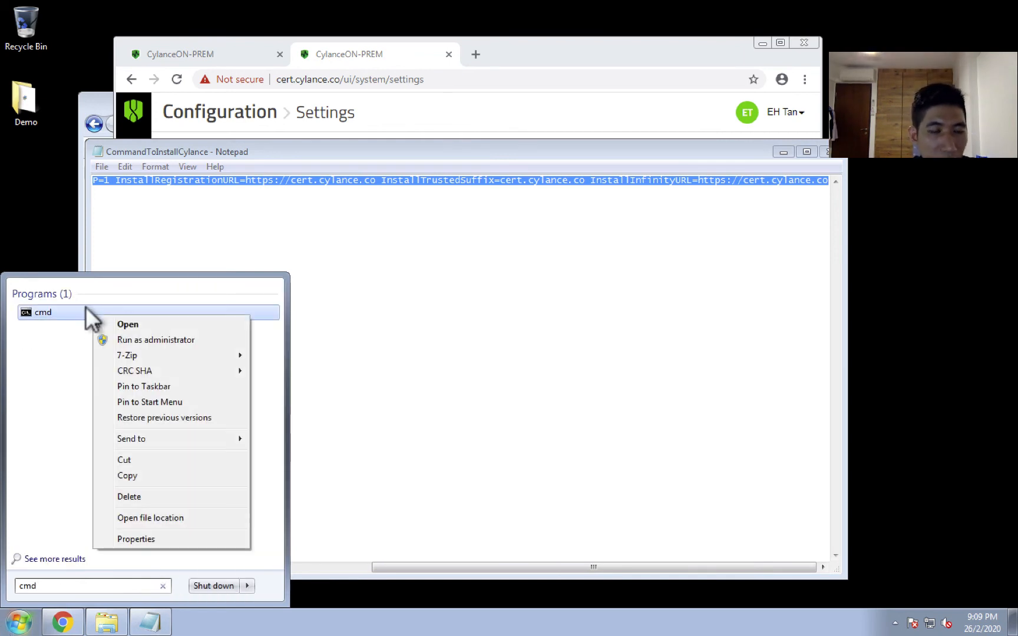
pyautogui.click(123, 336)
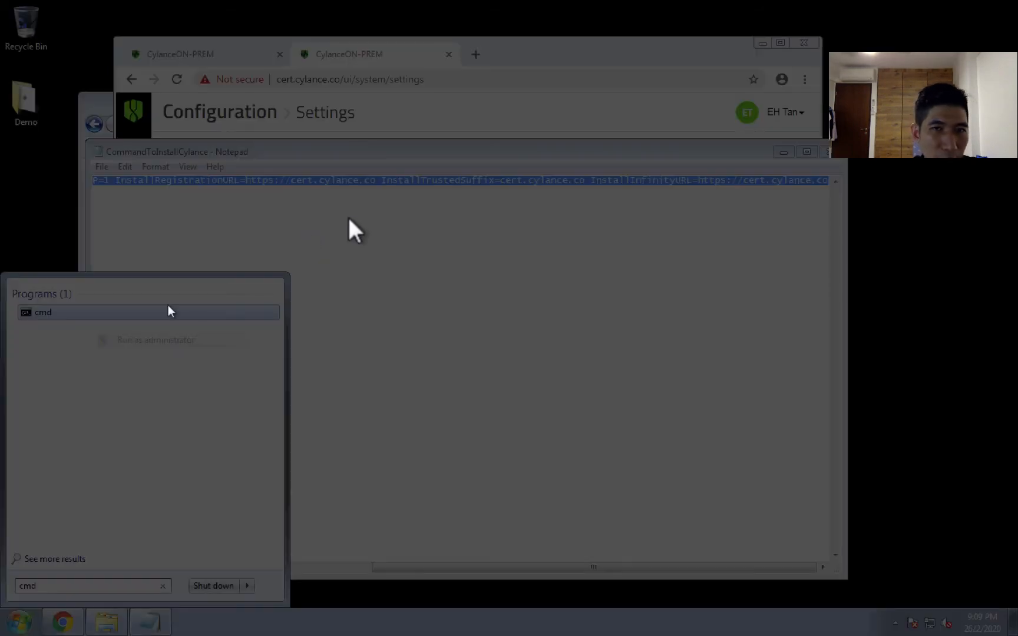
pyautogui.click(236, 427)
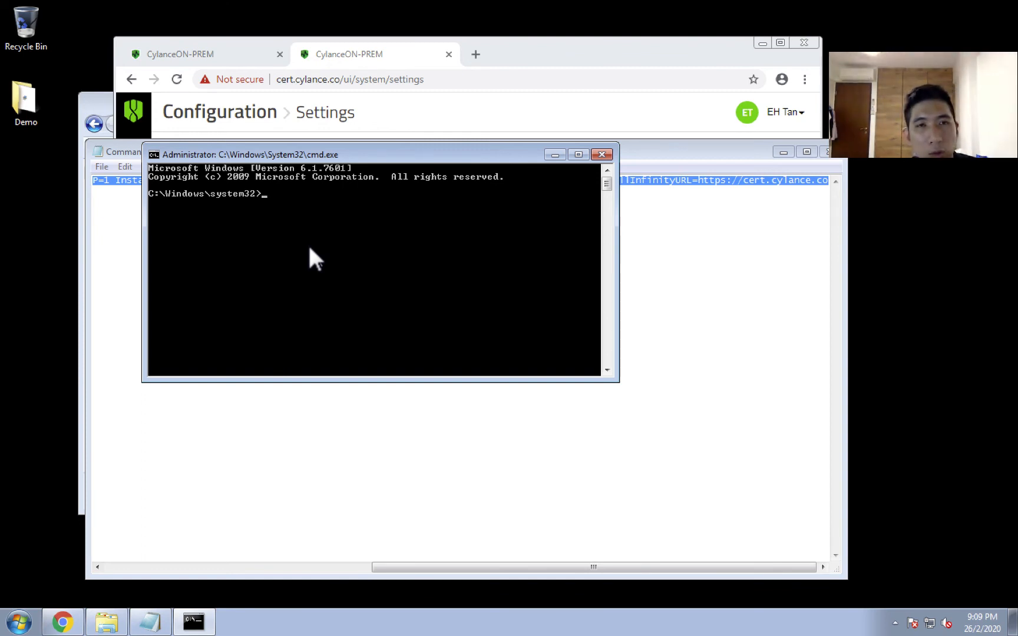
# Move up from the system32 folder to the root of drive C and change into the Users directory.
pyautogui.write('cd..')
pyautogui.press('Return')
pyautogui.write('cd..')
pyautogui.press('Return')
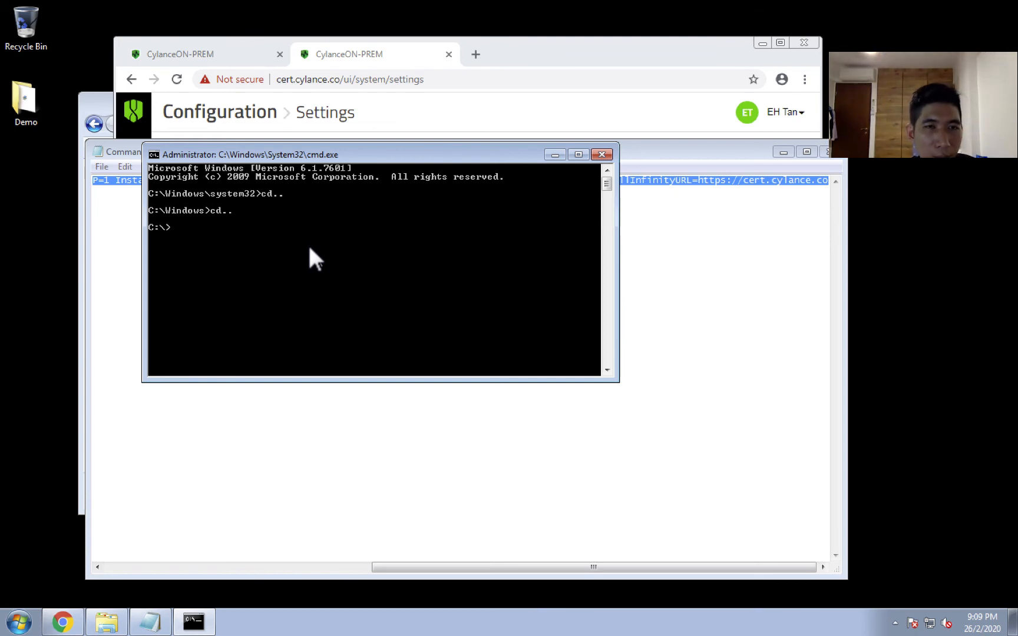
pyautogui.write('cd Users')
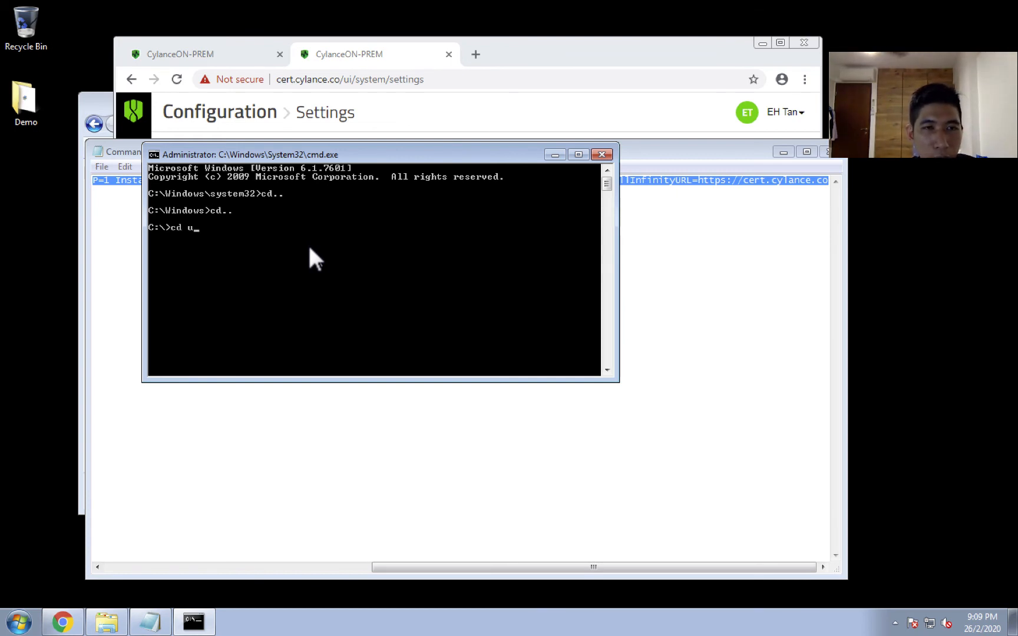
pyautogui.press('Return')
# Change to the Demo folder under Cylance7User\Desktop and list its contents with dir.
pyautogui.write('cd p')
pyautogui.press('BackSpace')
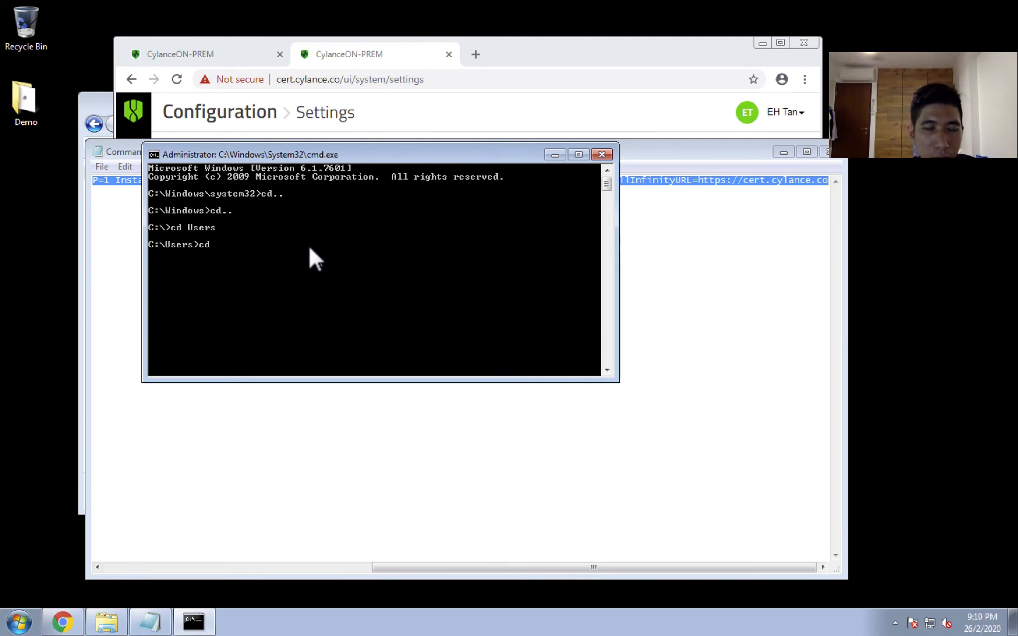
pyautogui.write('cy')
pyautogui.press('Tab')
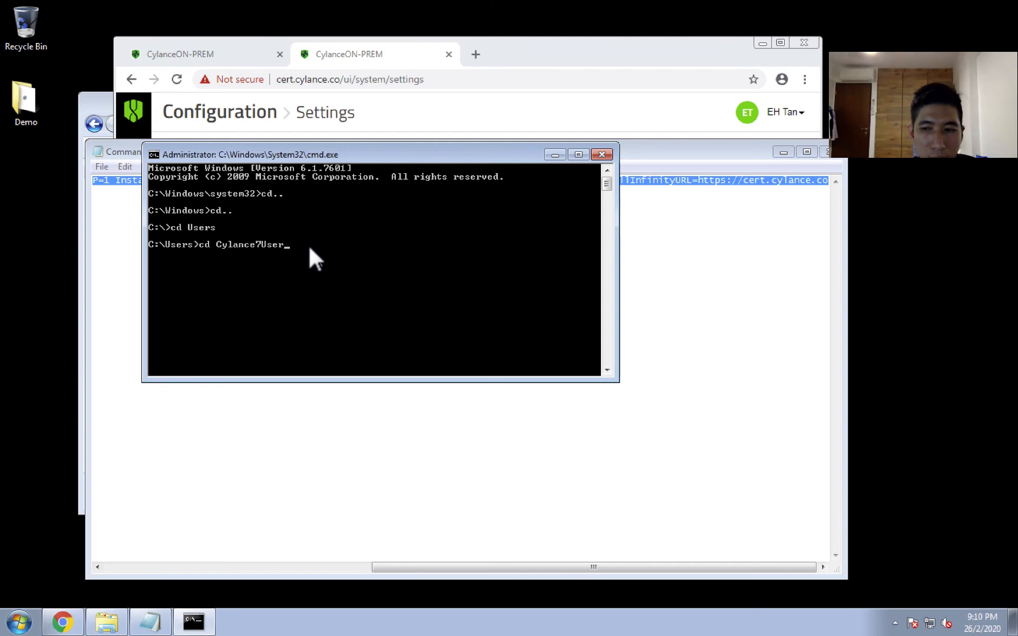
pyautogui.write('\\de')
pyautogui.press('Tab')
pyautogui.press('Return')
pyautogui.write('cd demo')
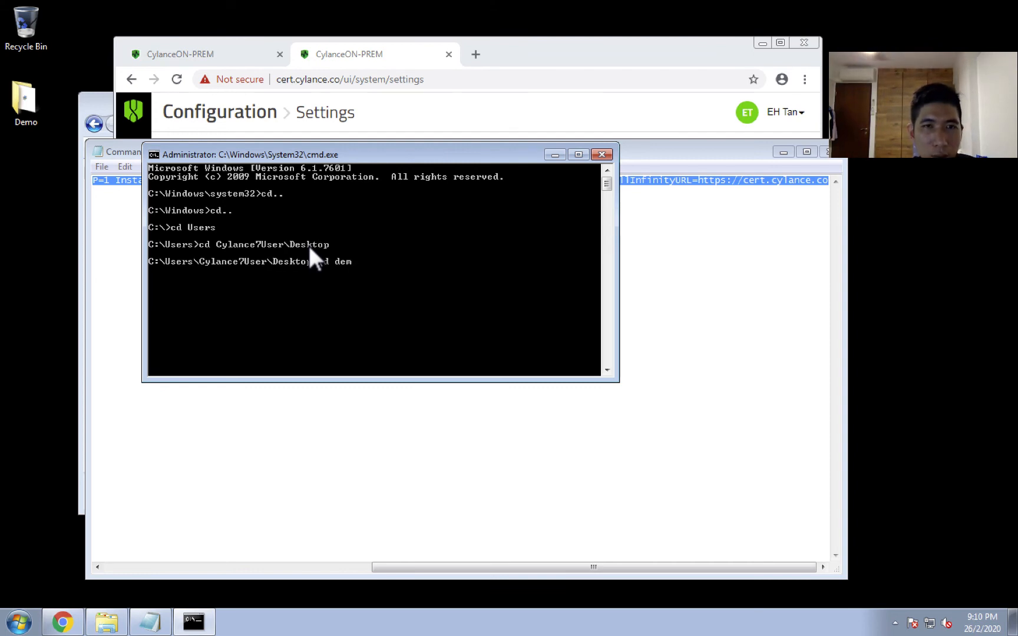
pyautogui.press('Return')
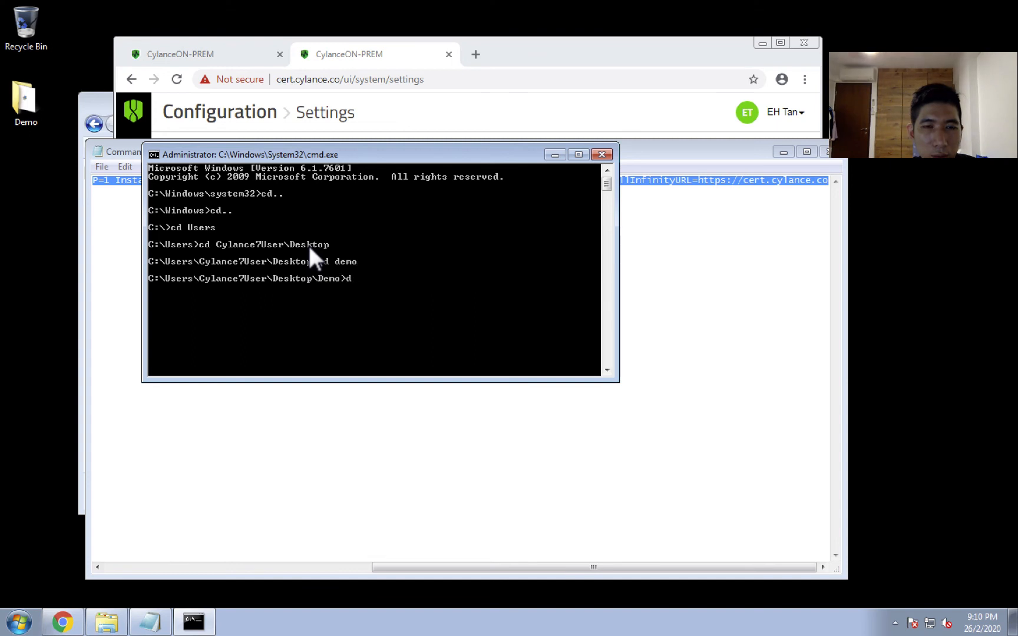
pyautogui.write('dir')
pyautogui.press('Return')
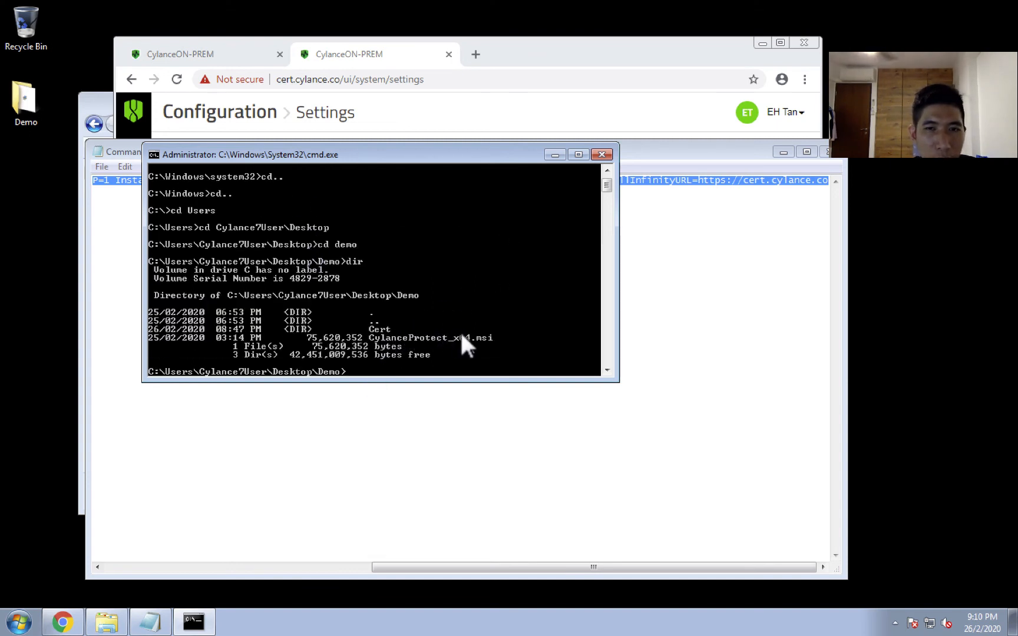
# Compare the CylanceProtect_x64.msi file name in the Notepad install command with the Demo folder listing.
pyautogui.moveTo(454, 159); pyautogui.dragTo(263, 291)
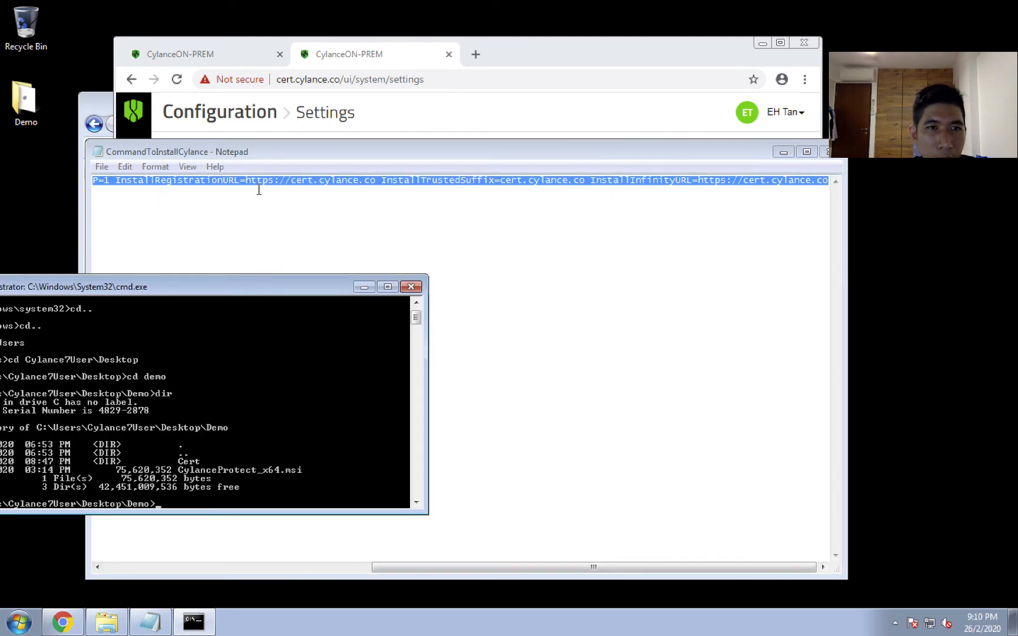
pyautogui.click(173, 178)
pyautogui.moveTo(170, 179); pyautogui.dragTo(36, 179)
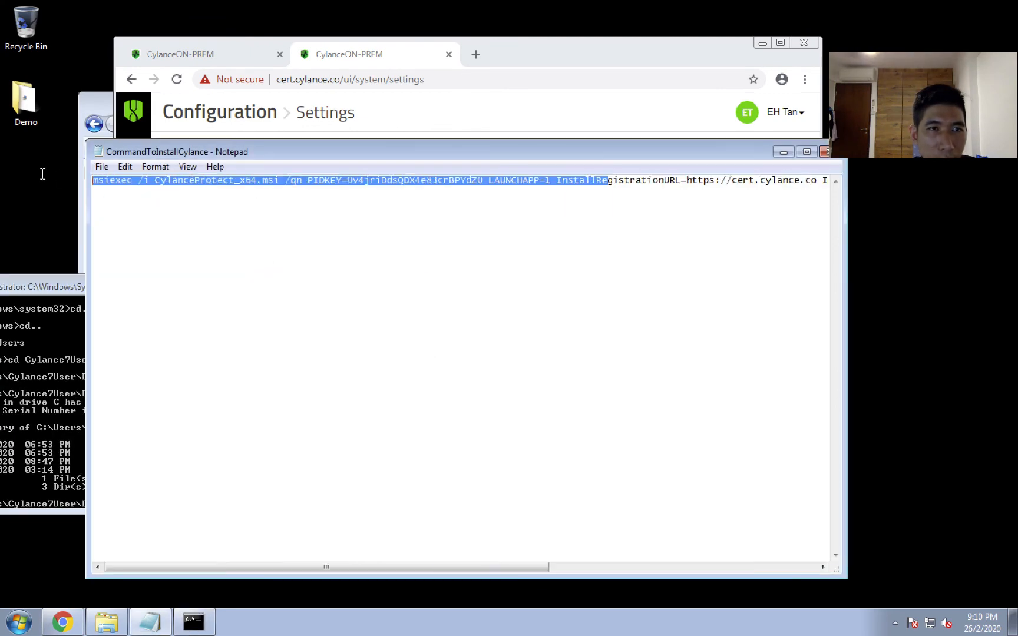
pyautogui.click(154, 186)
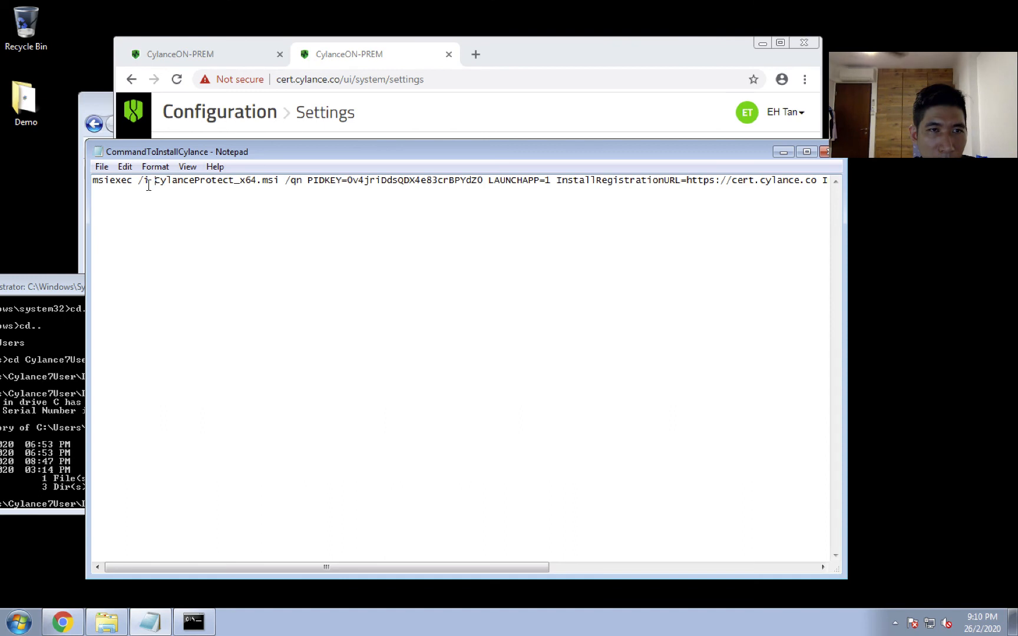
pyautogui.moveTo(150, 181); pyautogui.dragTo(280, 181)
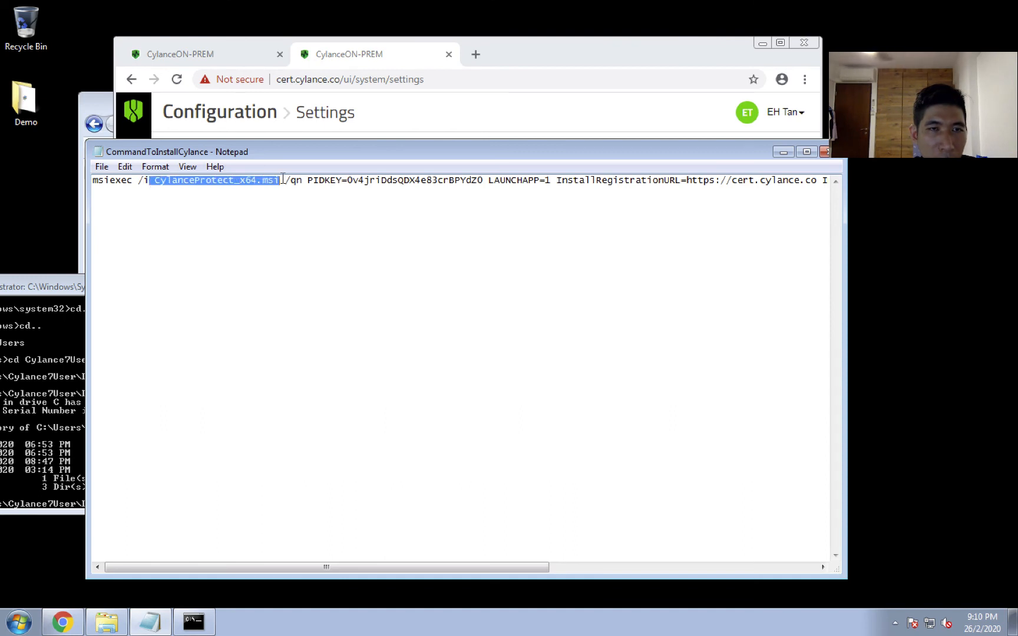
pyautogui.click(15, 281)
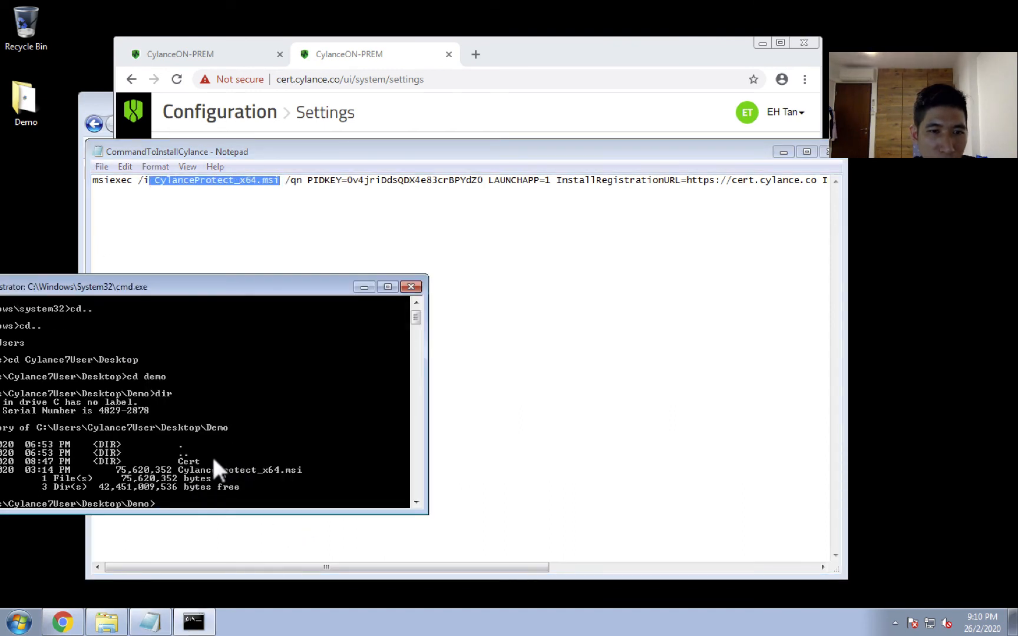
# Paste the copied msiexec command, including its installation token, at the Demo folder prompt, run it, and close the Notepad document.
pyautogui.moveTo(204, 286); pyautogui.dragTo(419, 211)
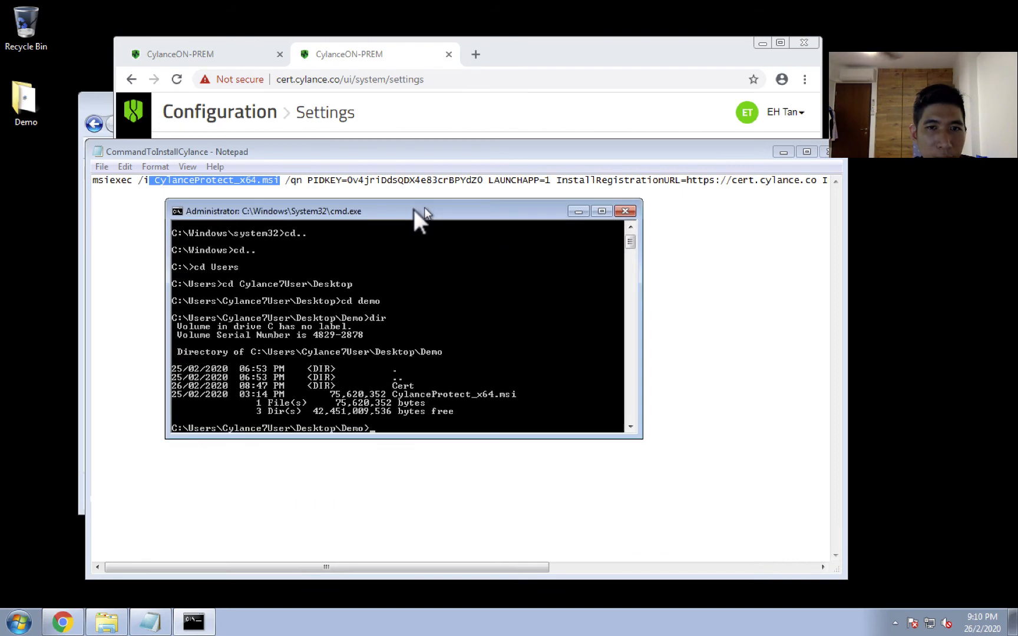
pyautogui.rightClick(416, 375)
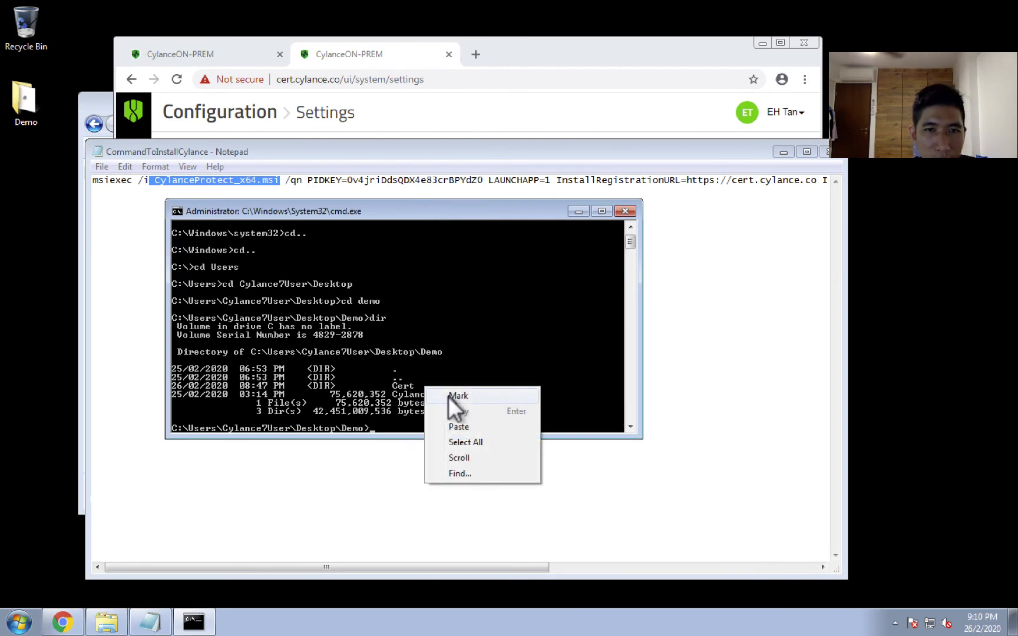
pyautogui.click(464, 422)
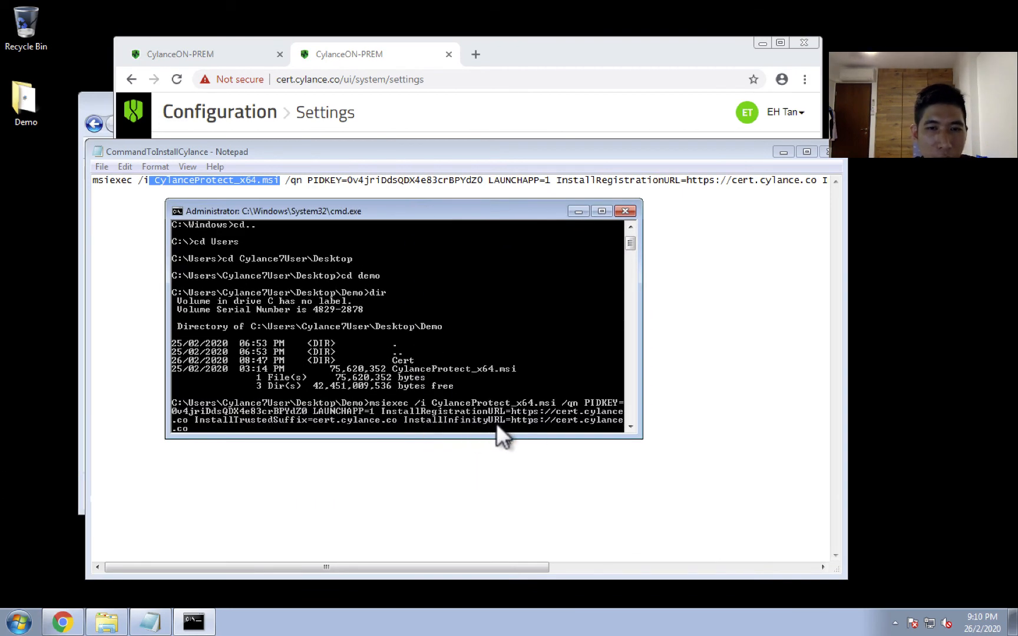
pyautogui.press('Return')
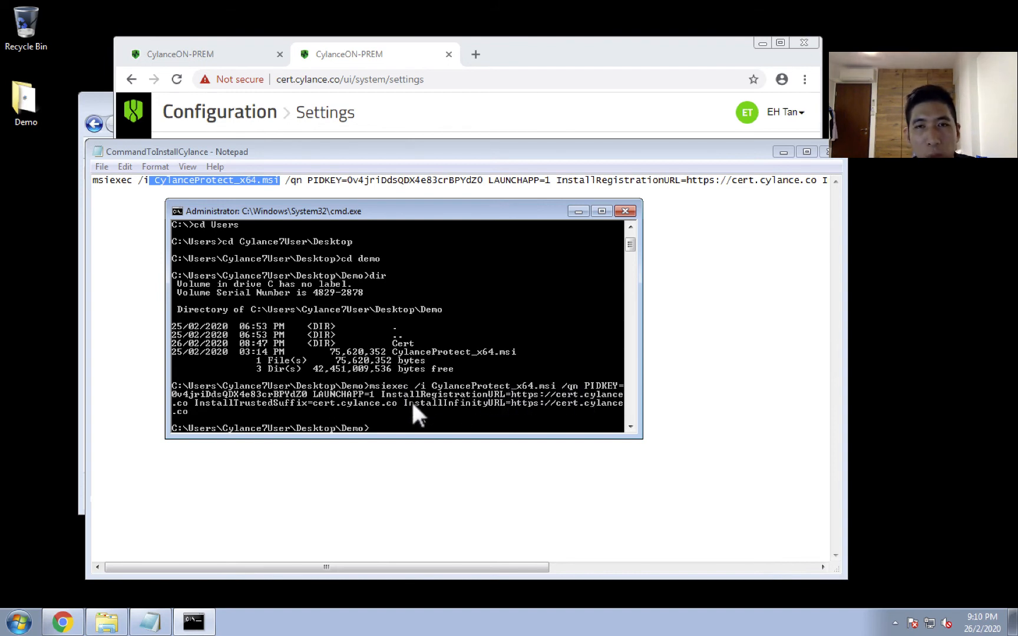
pyautogui.click(825, 152)
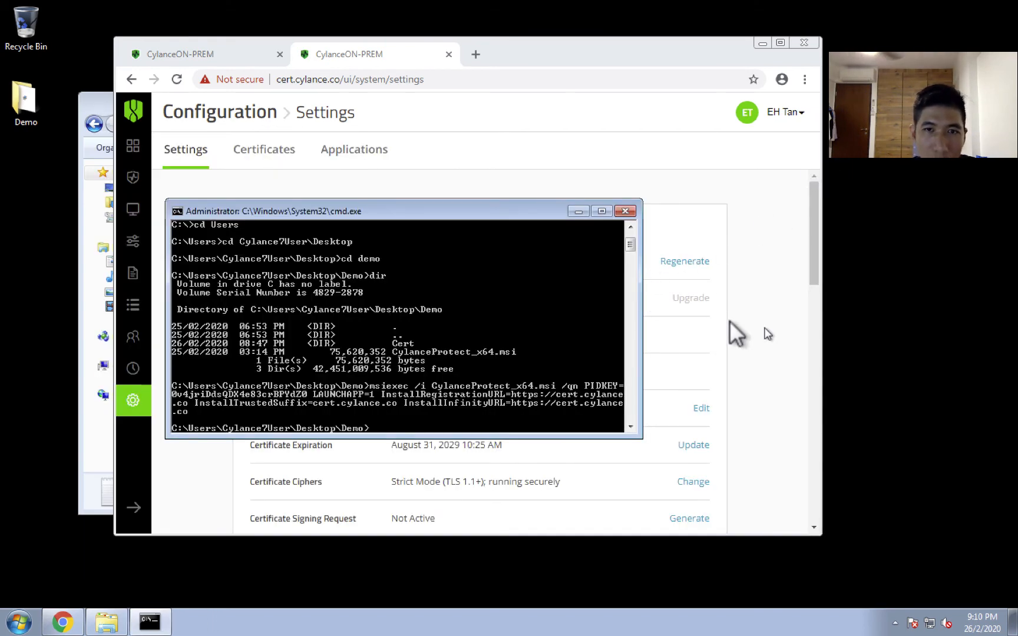
# Open Windows Task Manager and locate the msiexec.exe installer among the running processes.
pyautogui.rightClick(216, 619)
pyautogui.click(260, 571)
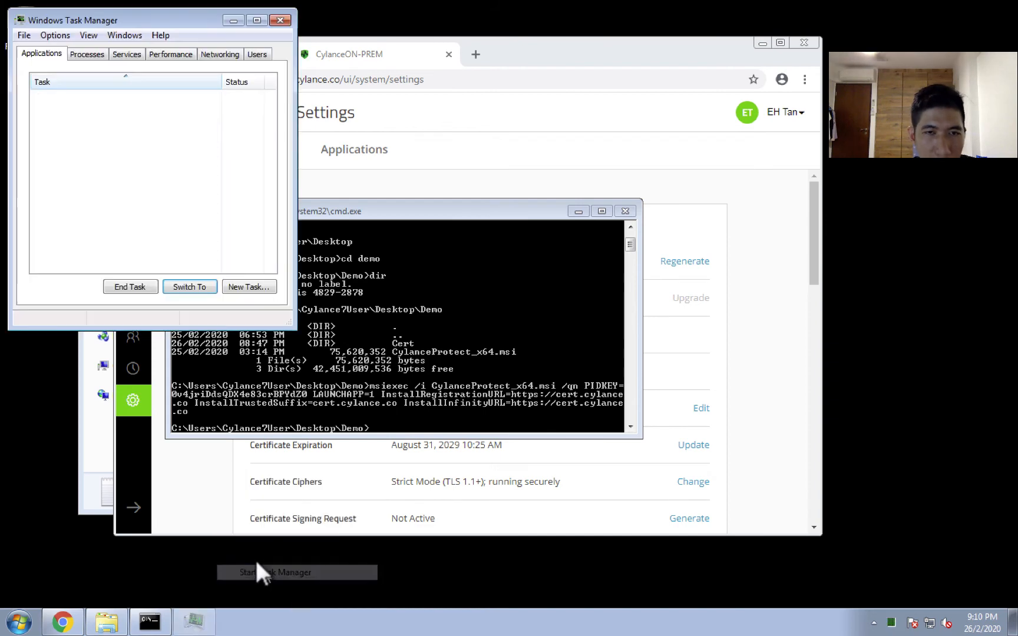
pyautogui.click(84, 52)
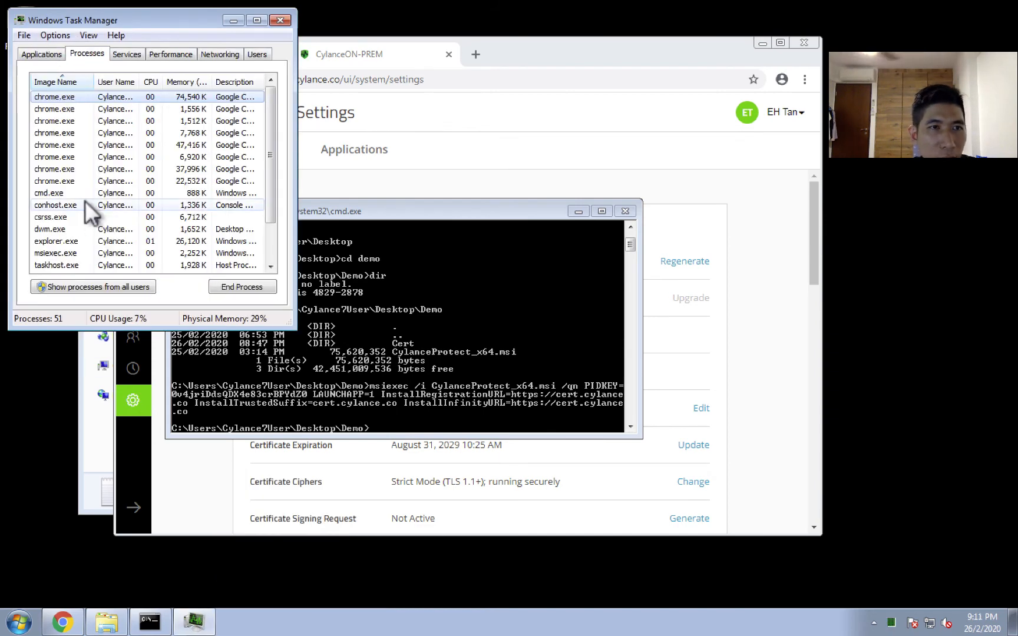
pyautogui.scroll(-2, 86, 207)
pyautogui.click(43, 200)
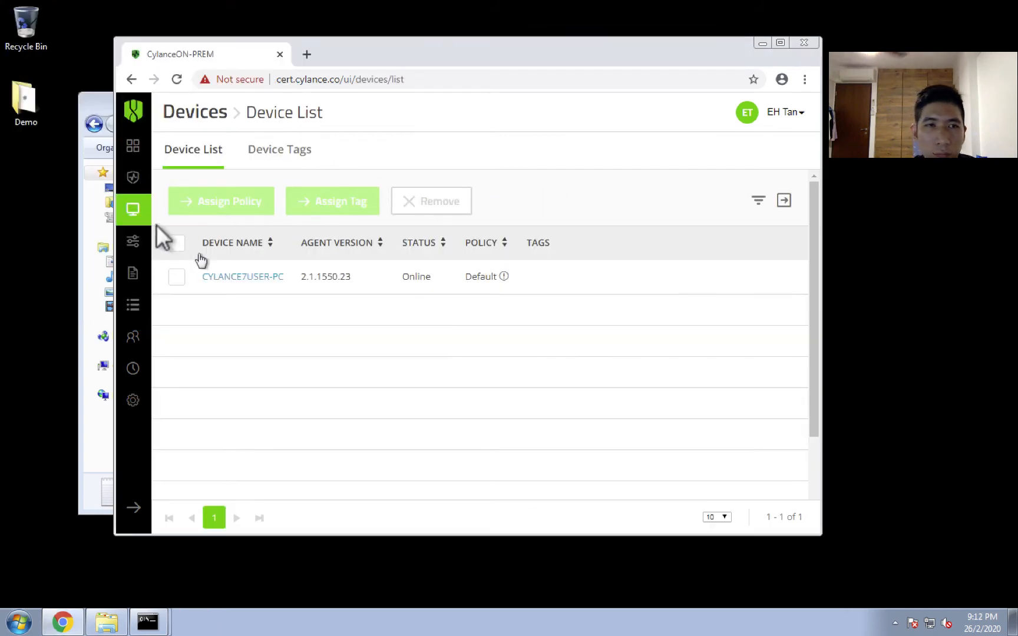
# Maximize the browser window showing the Device List, and run cylanceui -a in the command prompt at C:\Program Files\Cylance\Desktop.
pyautogui.moveTo(131, 201)
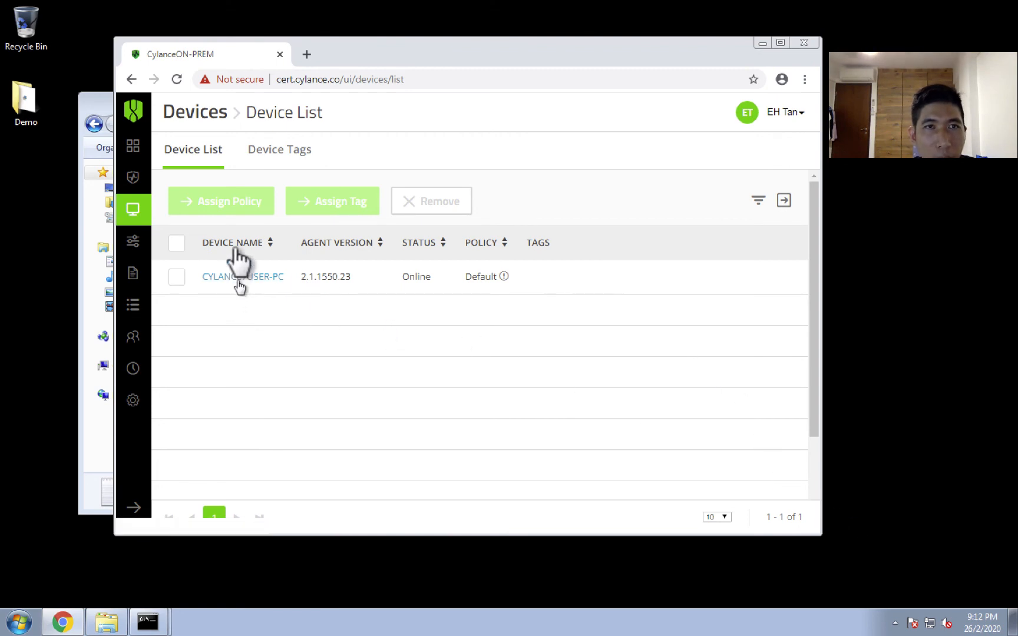
pyautogui.moveTo(336, 53); pyautogui.dragTo(224, 17)
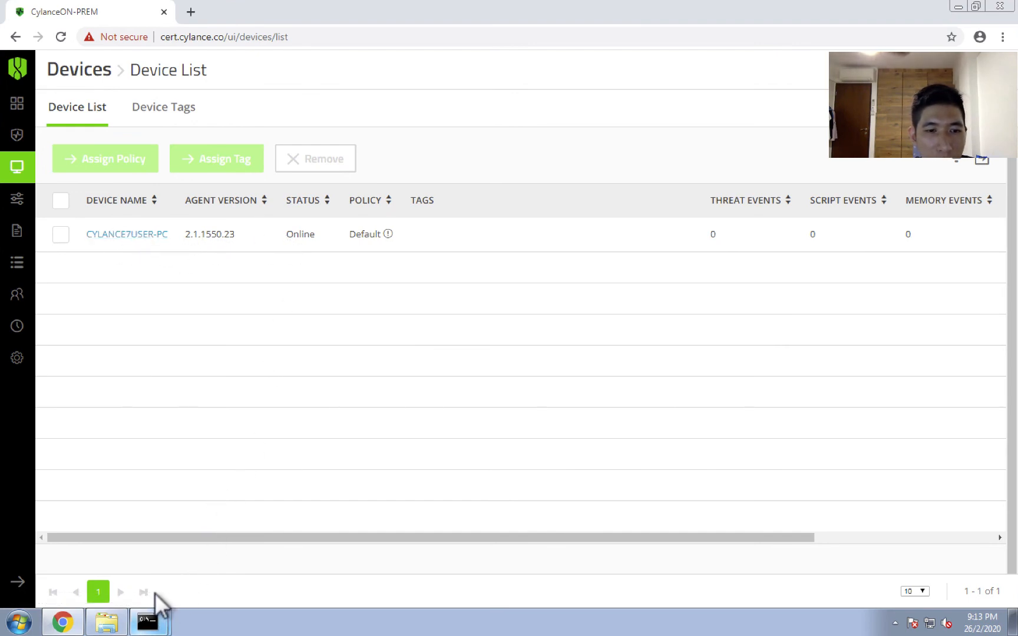
pyautogui.click(154, 620)
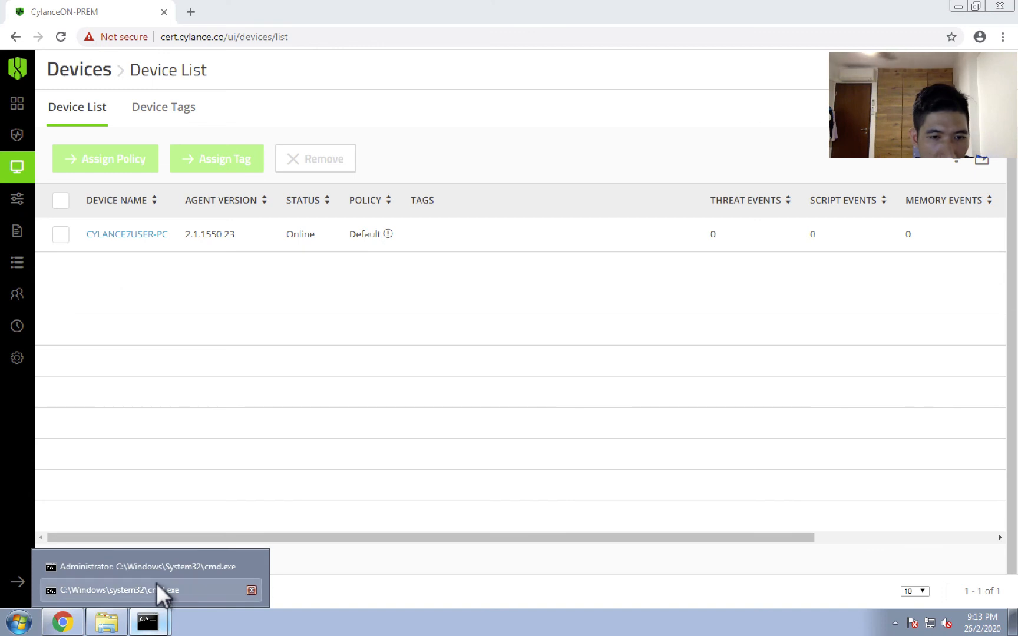
pyautogui.click(156, 587)
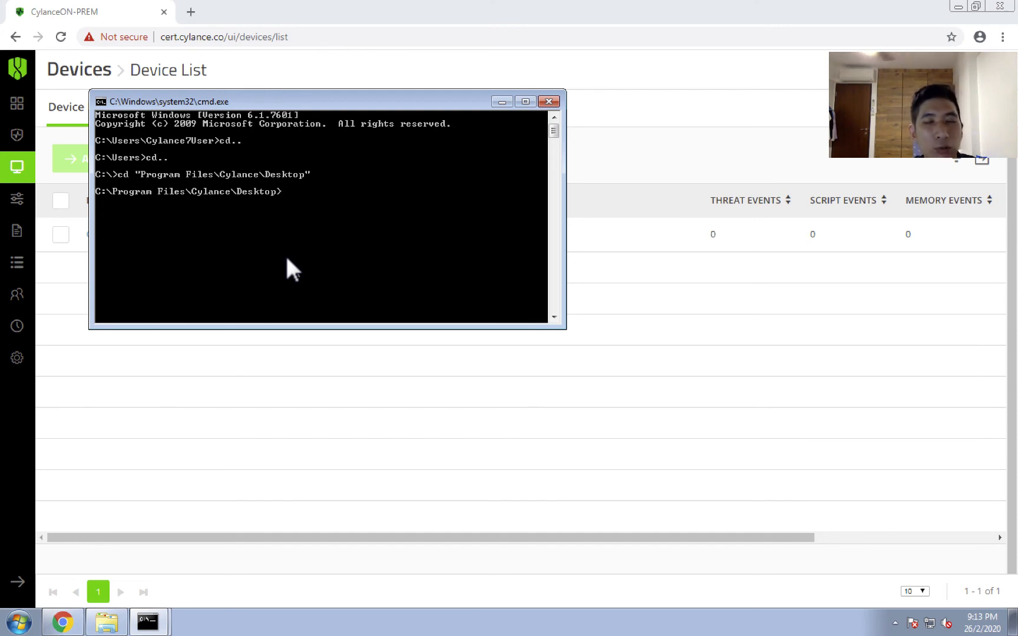
pyautogui.write('cyal')
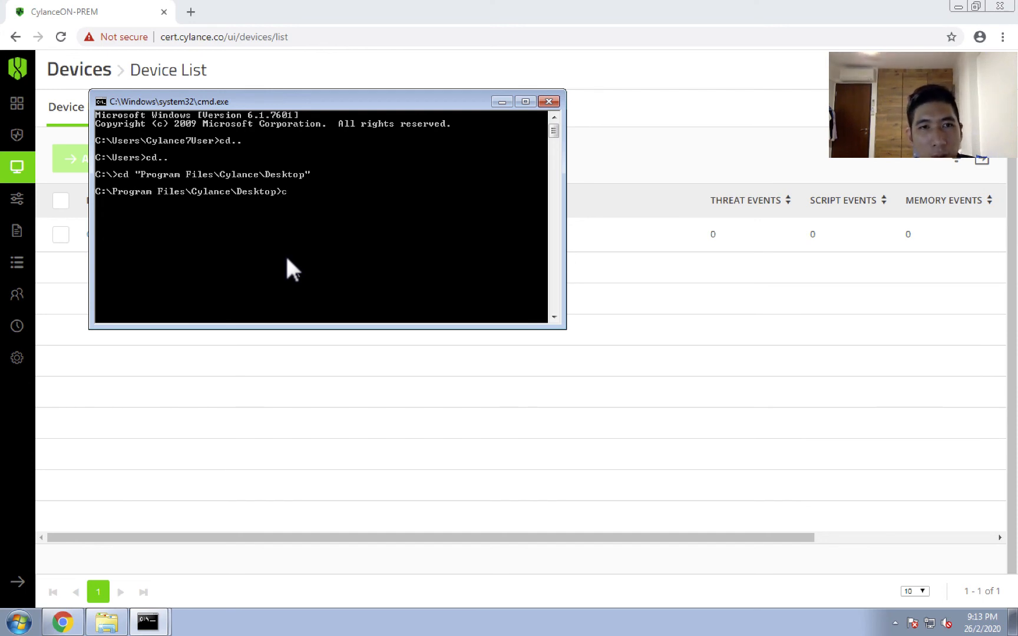
pyautogui.press('BackSpace')
pyautogui.press('BackSpace')
pyautogui.press('BackSpace')
pyautogui.press('BackSpace')
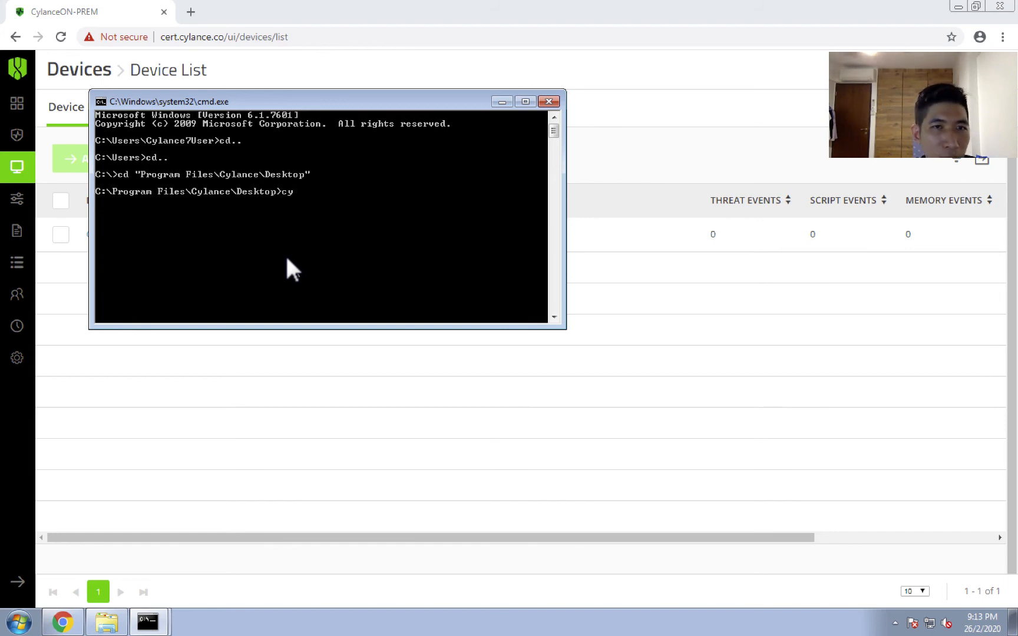
pyautogui.write('cya')
pyautogui.press('BackSpace')
pyautogui.write('lance')
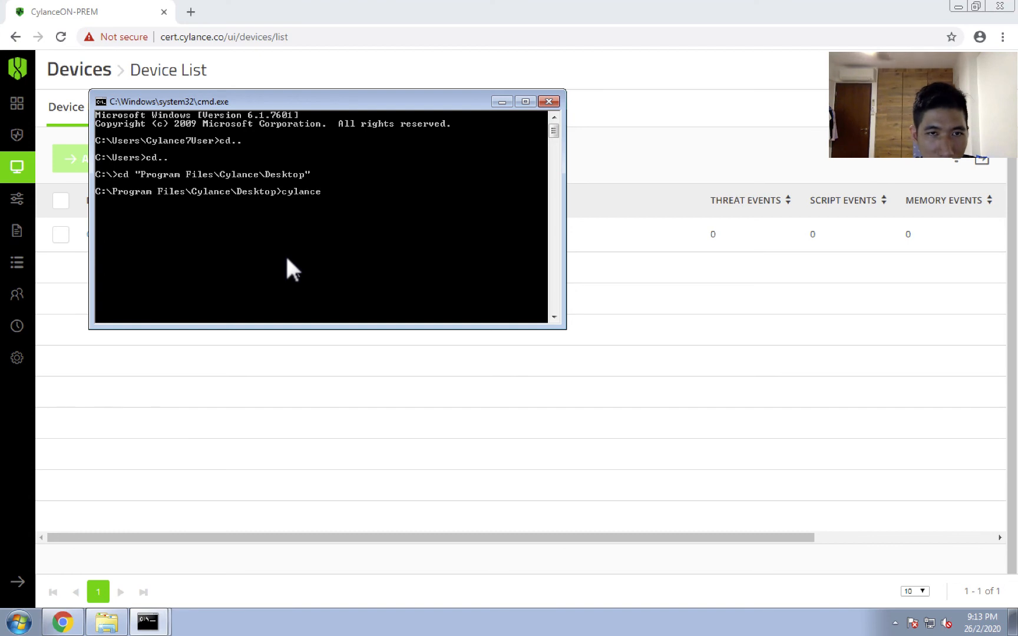
pyautogui.write('ui -a')
pyautogui.press('Return')
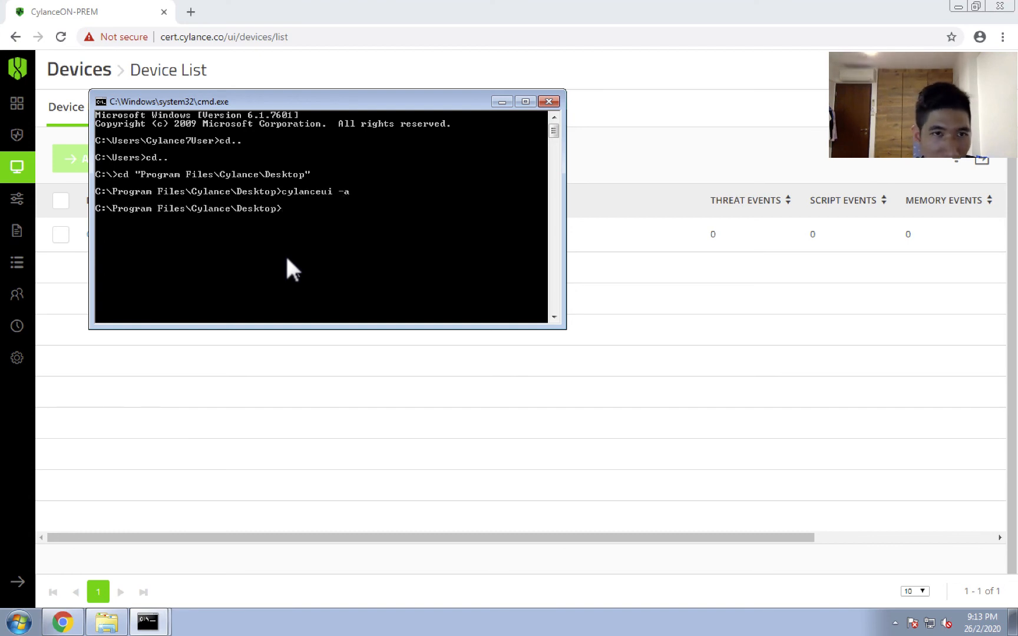
# Close the command prompt and examine the Run a Detection options available from the Cylance Protect agent.
pyautogui.click(895, 623)
pyautogui.click(895, 623)
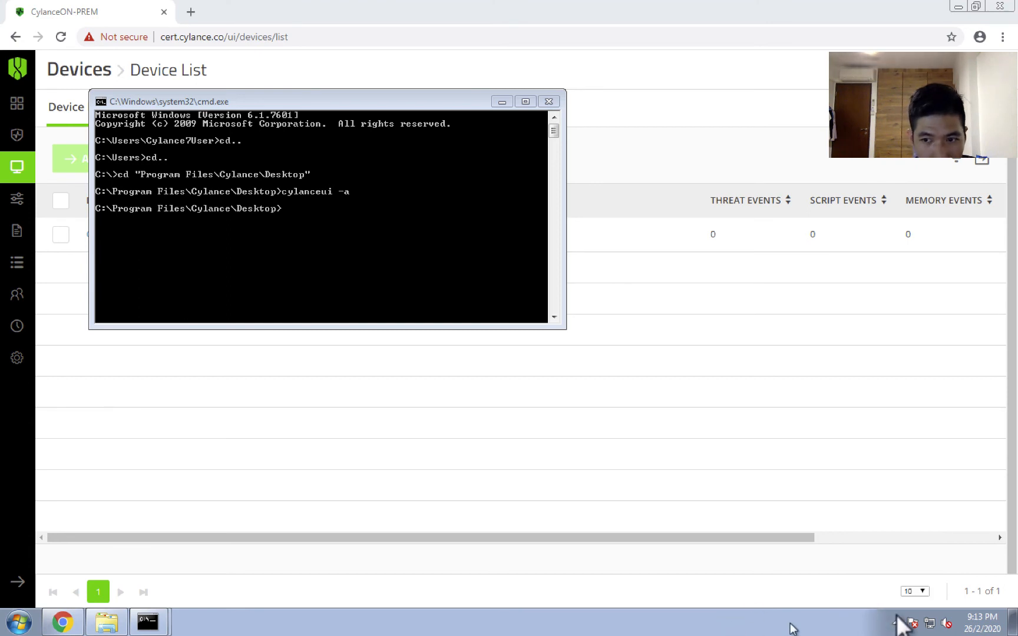
pyautogui.click(890, 619)
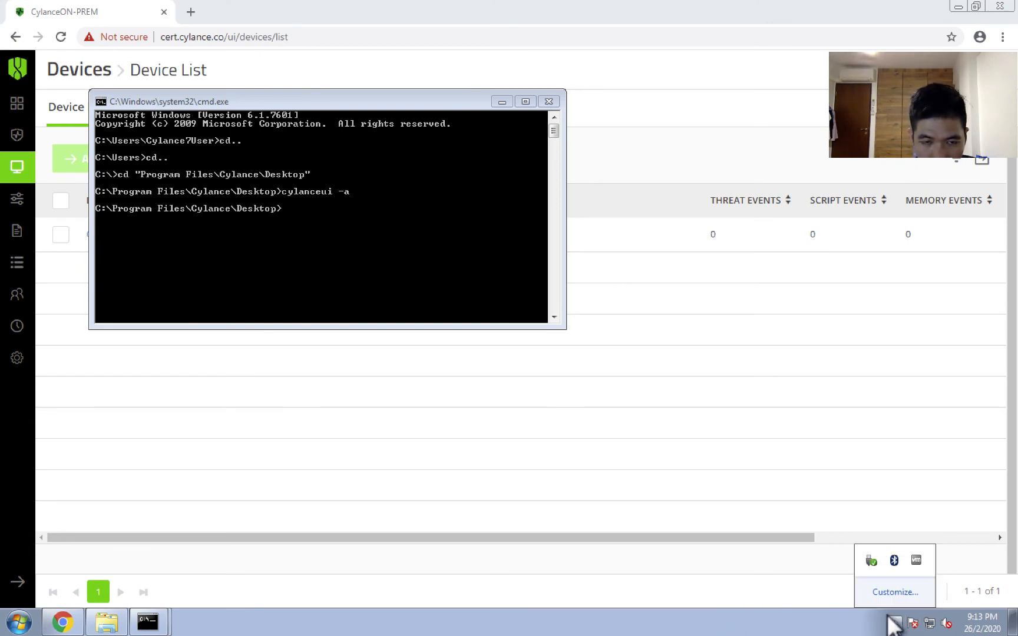
pyautogui.click(894, 623)
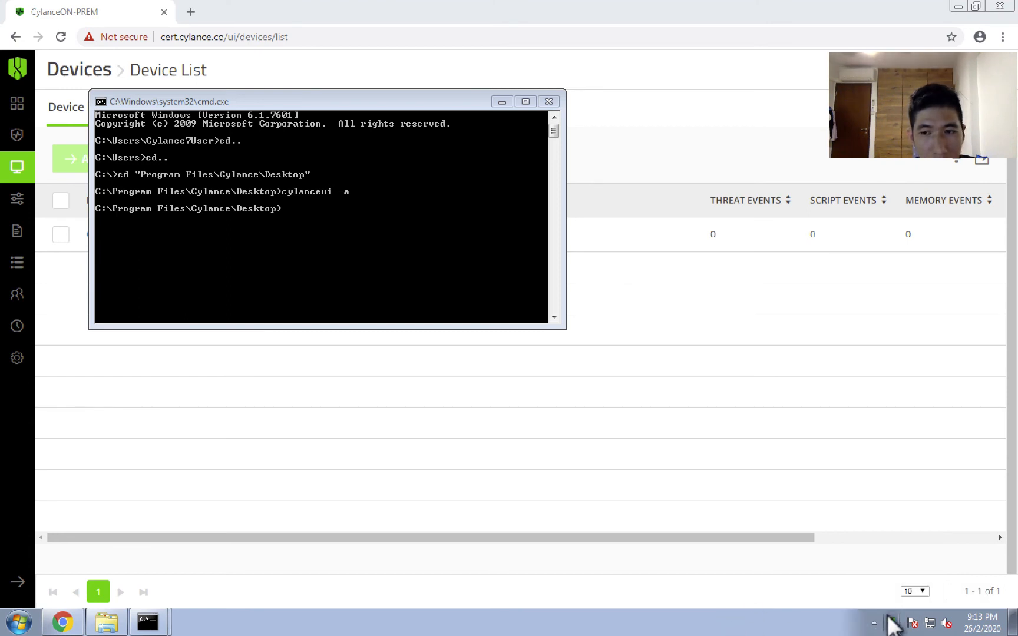
pyautogui.rightClick(892, 622)
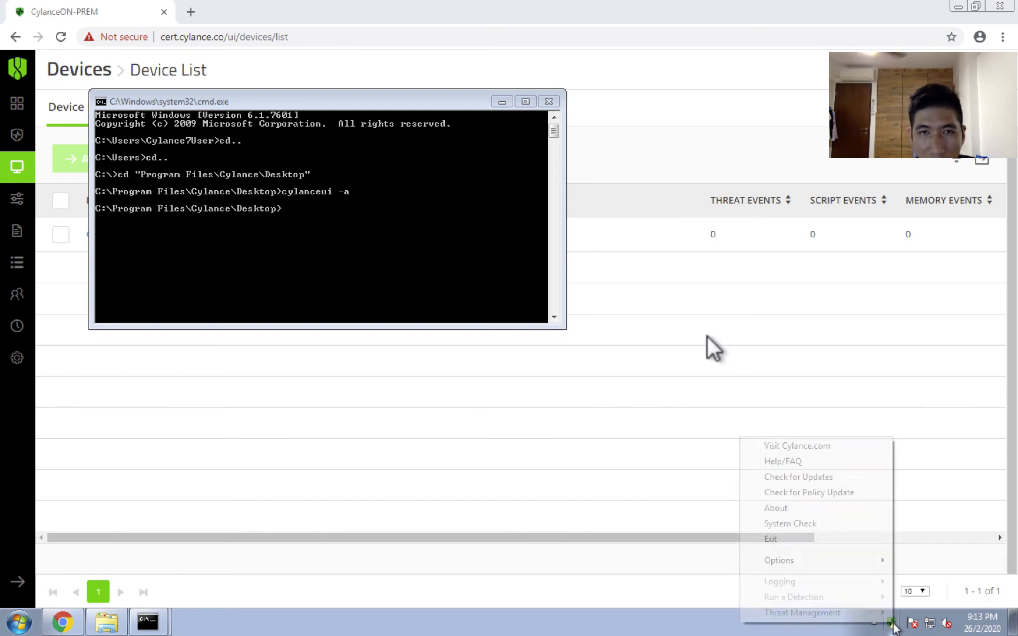
pyautogui.click(549, 101)
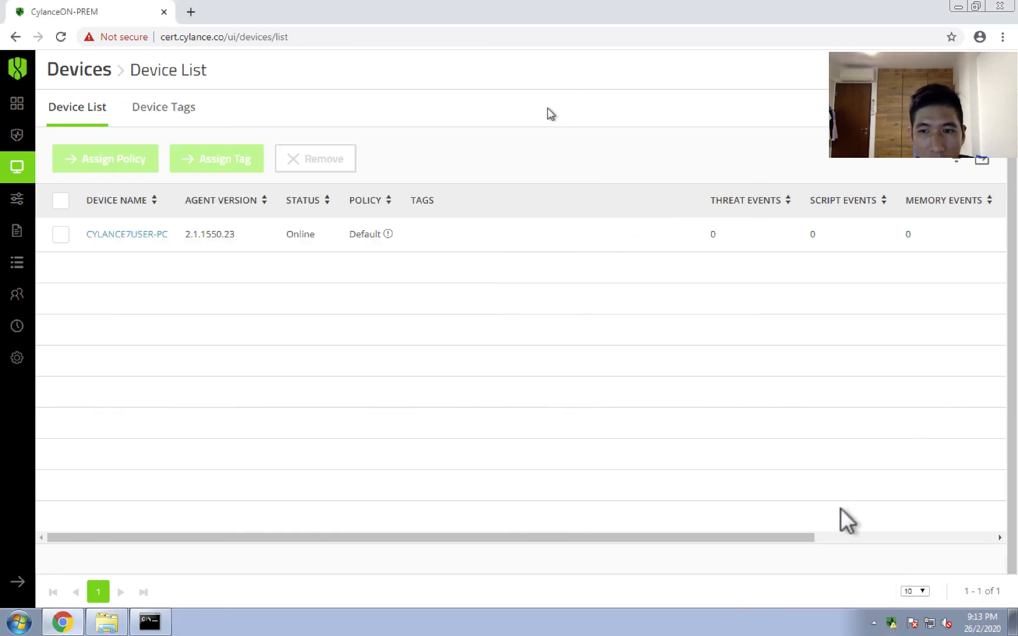
pyautogui.rightClick(890, 621)
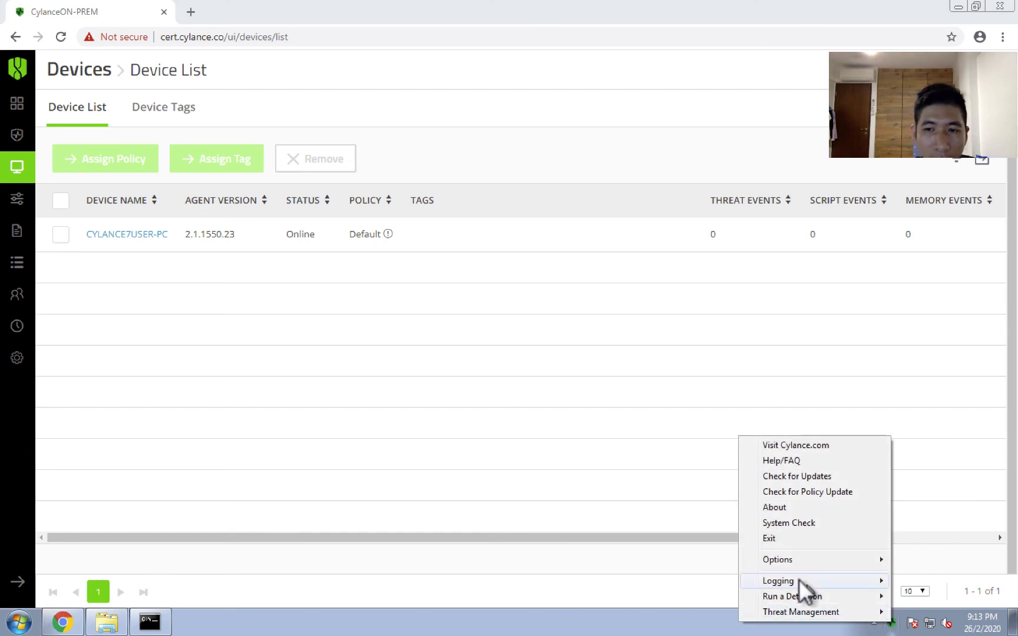
pyautogui.moveTo(797, 590)
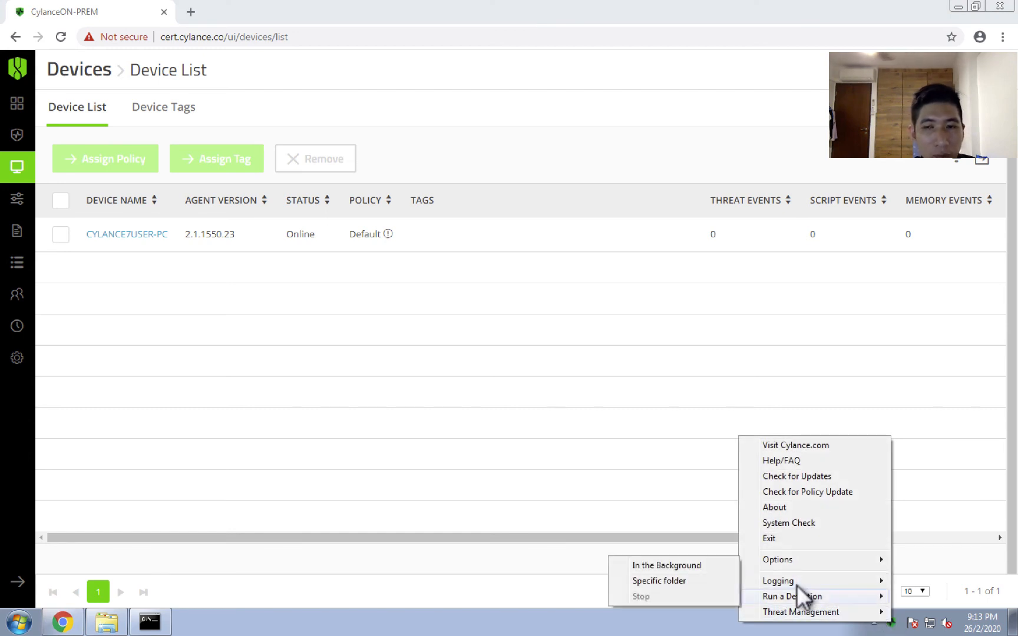
pyautogui.click(622, 608)
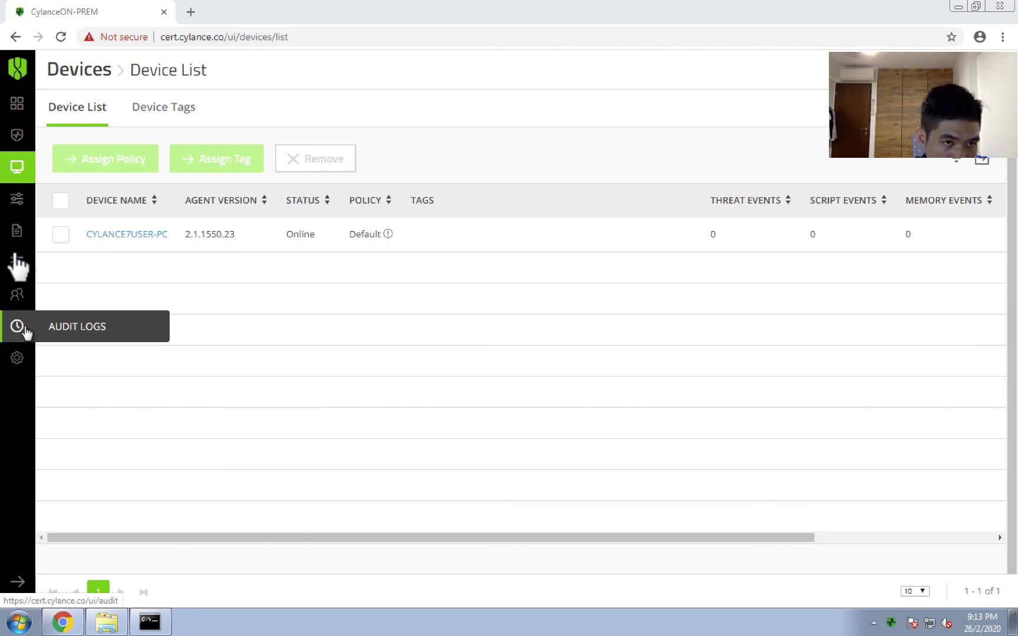
# Create and save a policy named OnPremDemo with Auto Quarantine enabled for both unsafe and abnormal files.
pyautogui.click(15, 235)
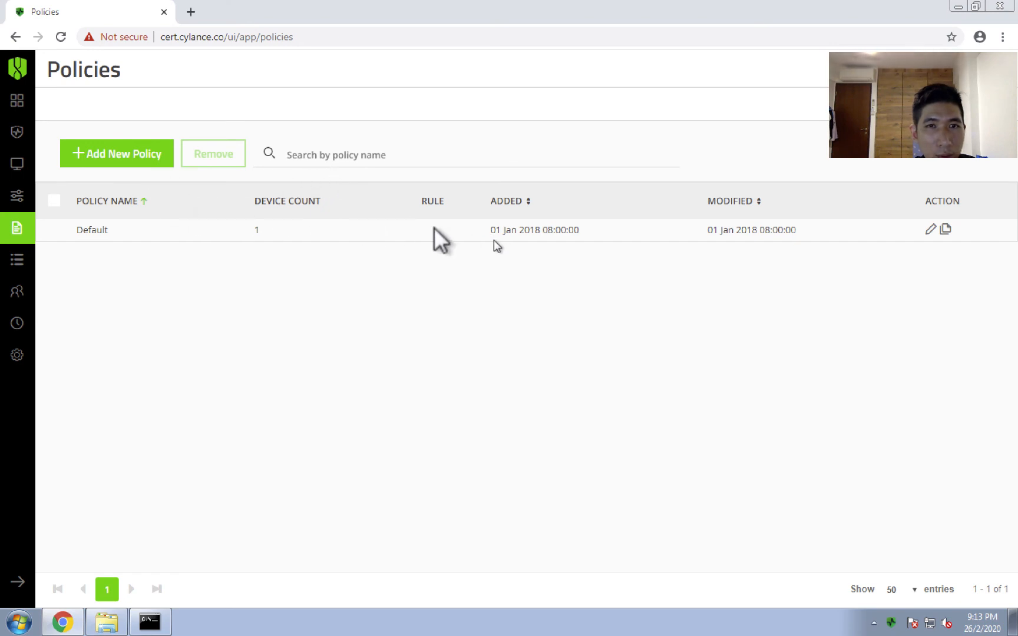
pyautogui.click(89, 154)
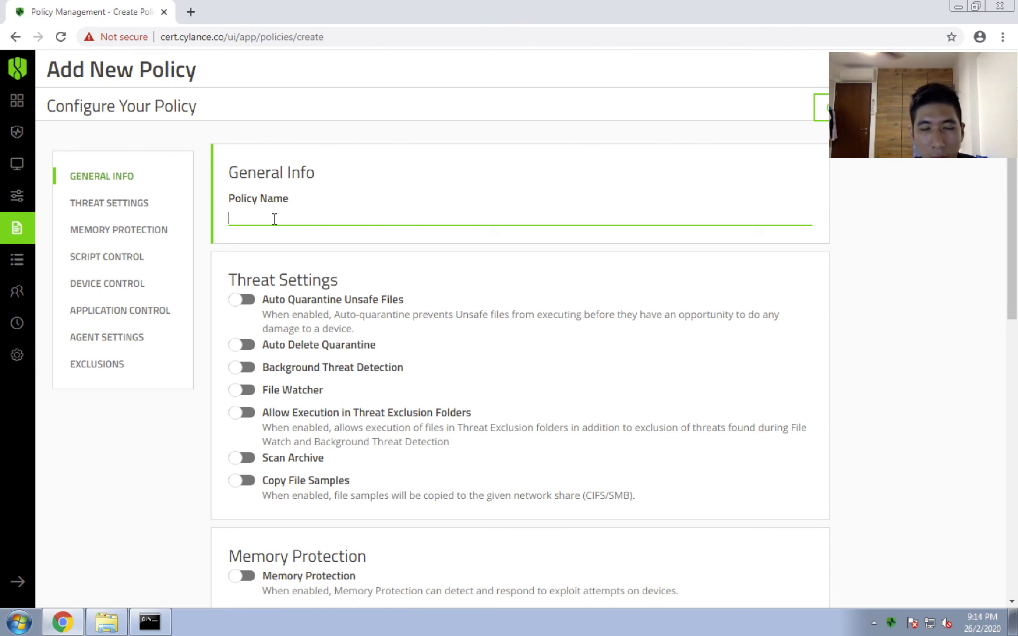
pyautogui.write('OnPremDemo')
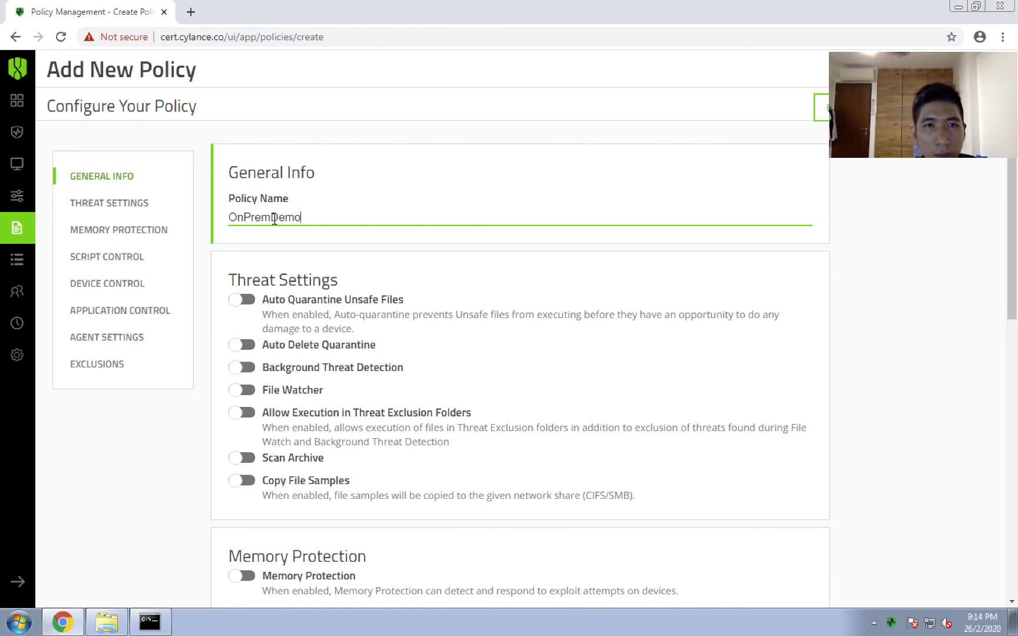
pyautogui.click(243, 302)
pyautogui.click(240, 346)
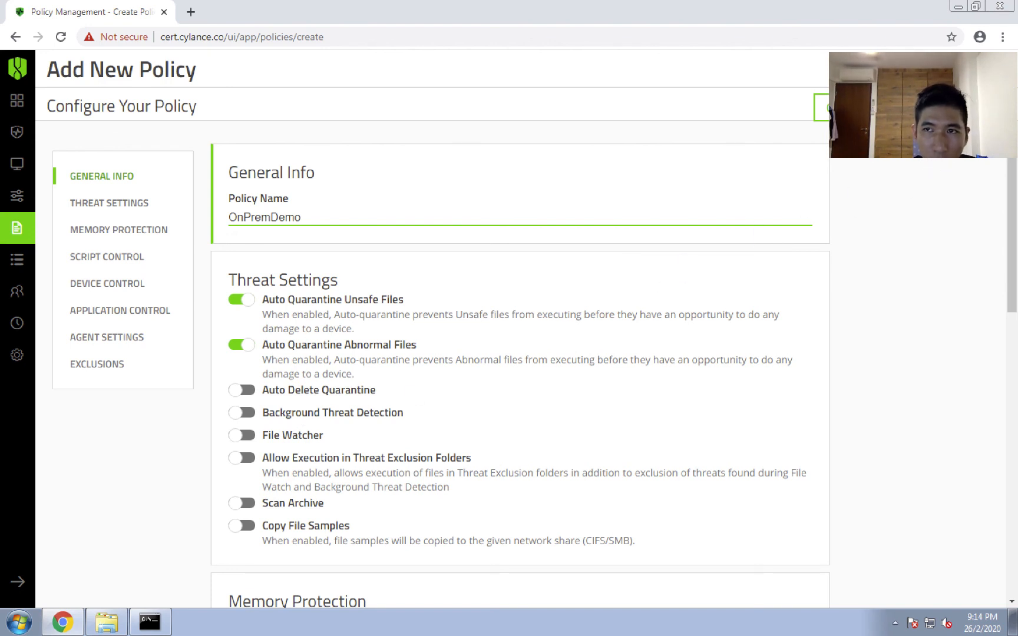
pyautogui.click(946, 108)
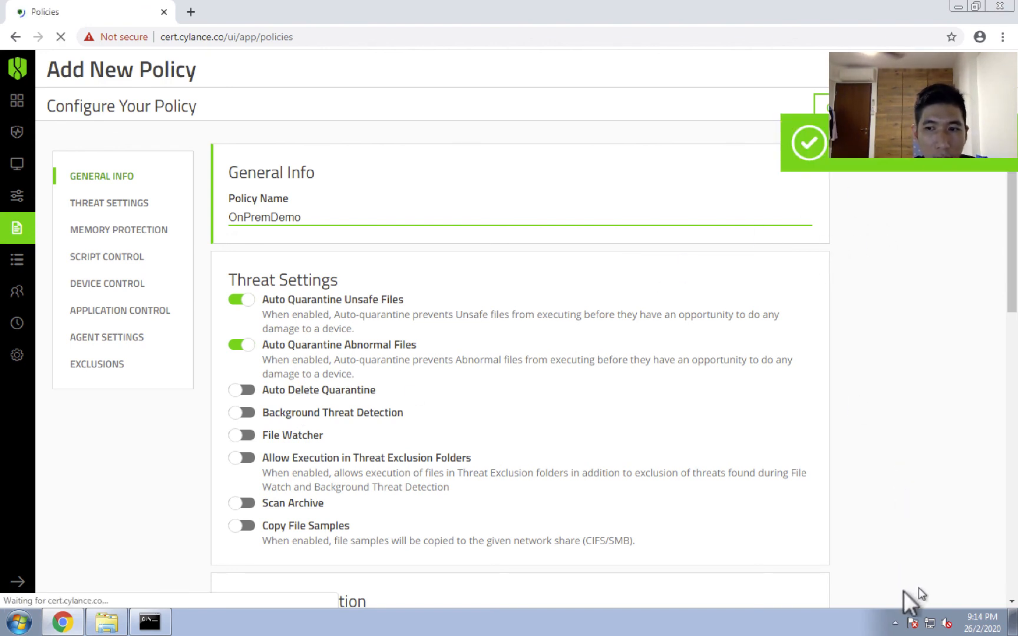
# Check which policy the local agent is using in its About Cylance Protect information.
pyautogui.click(894, 622)
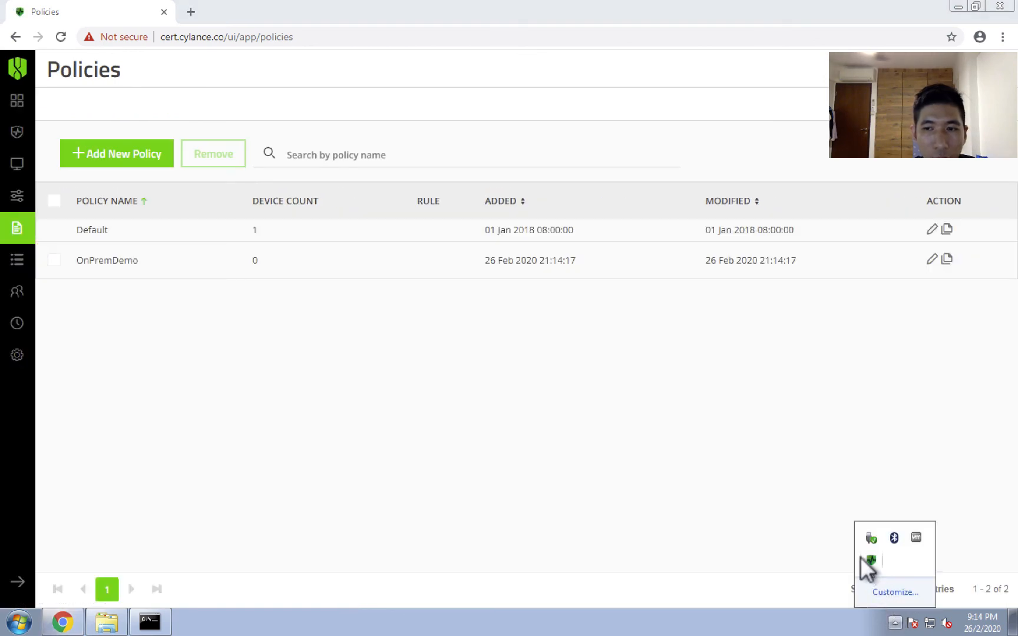
pyautogui.rightClick(868, 558)
pyautogui.click(761, 450)
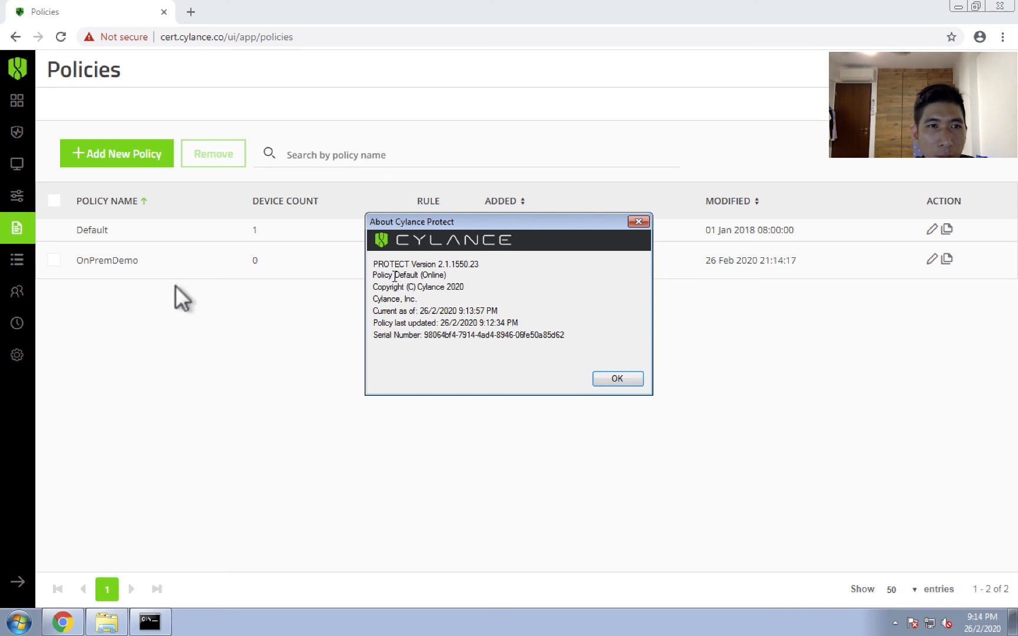
pyautogui.click(187, 312)
# Assign the OnPremDemo policy to the device CYLANCE7USER-PC in the Device List.
pyautogui.click(8, 153)
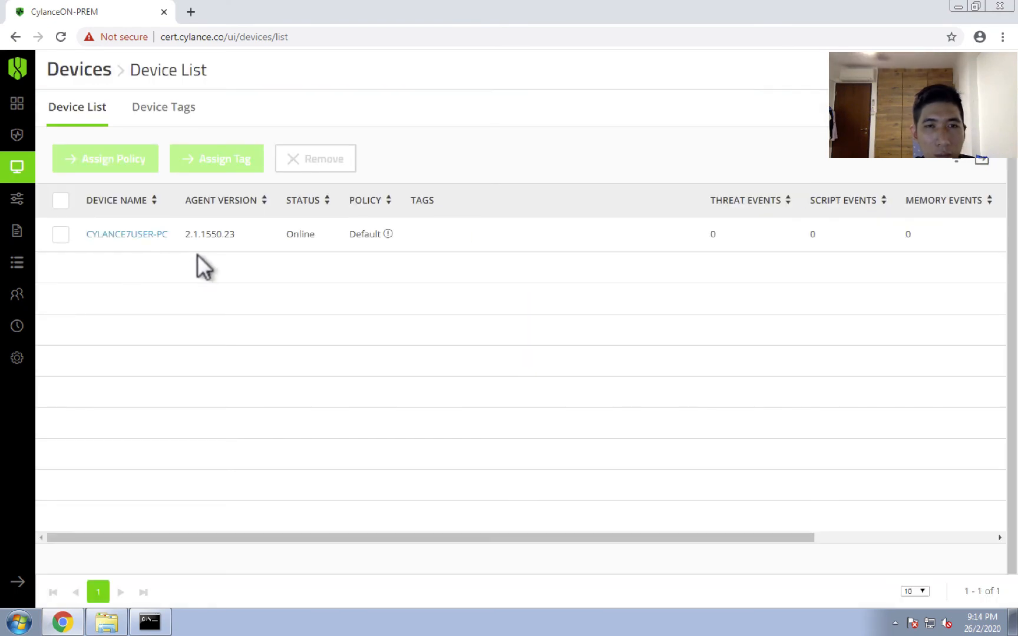
pyautogui.click(56, 235)
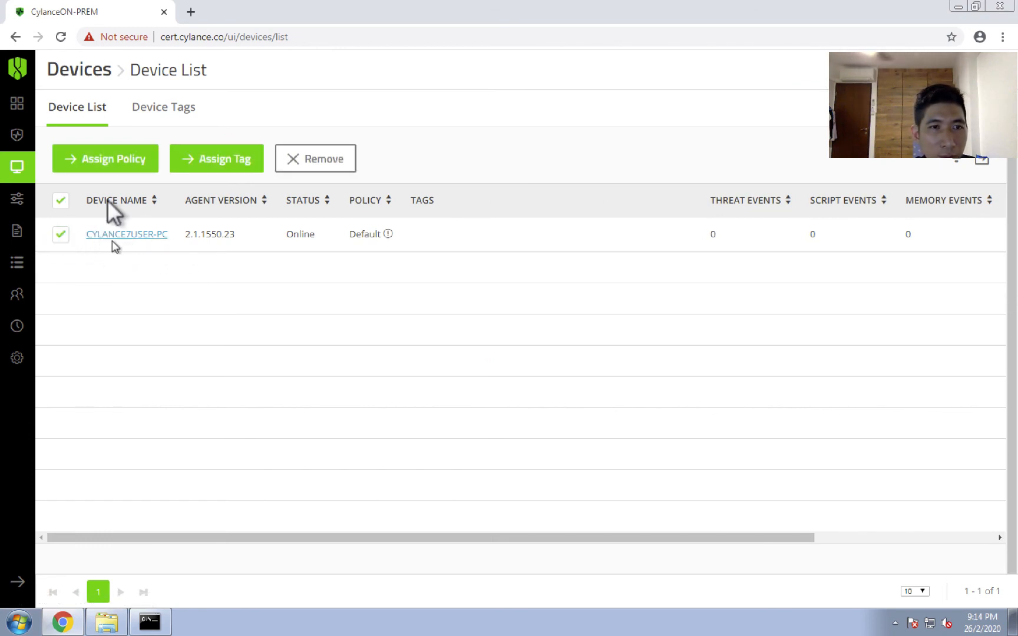
pyautogui.click(106, 159)
pyautogui.click(524, 338)
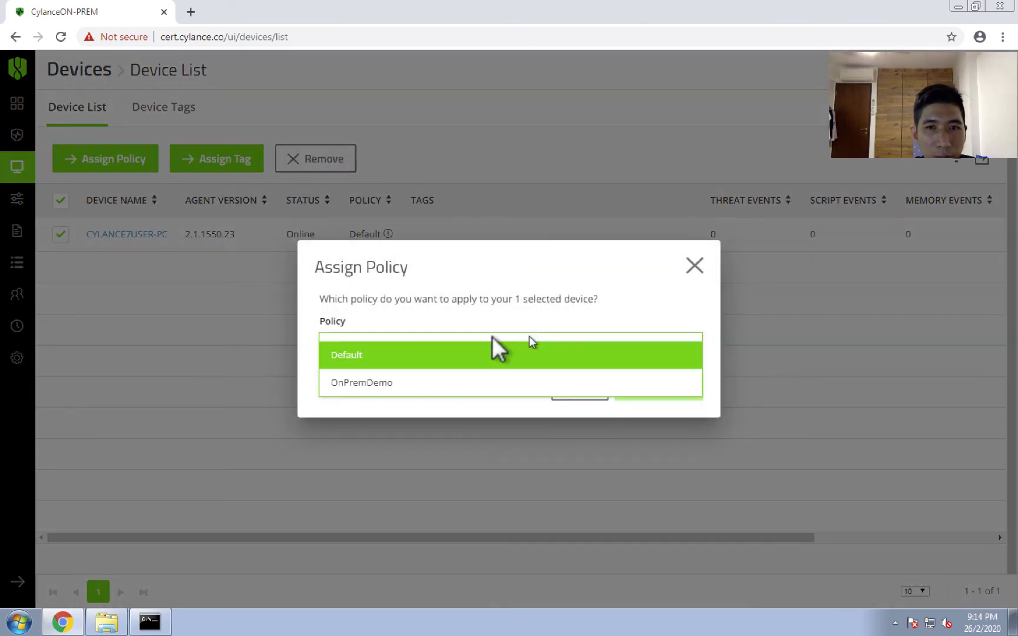
pyautogui.click(424, 382)
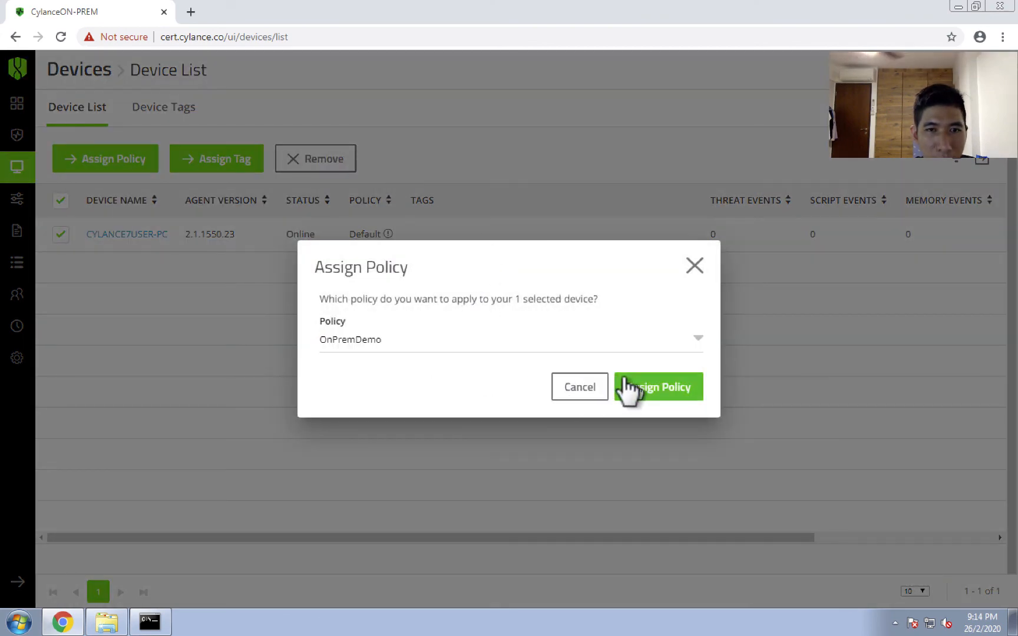
pyautogui.click(627, 387)
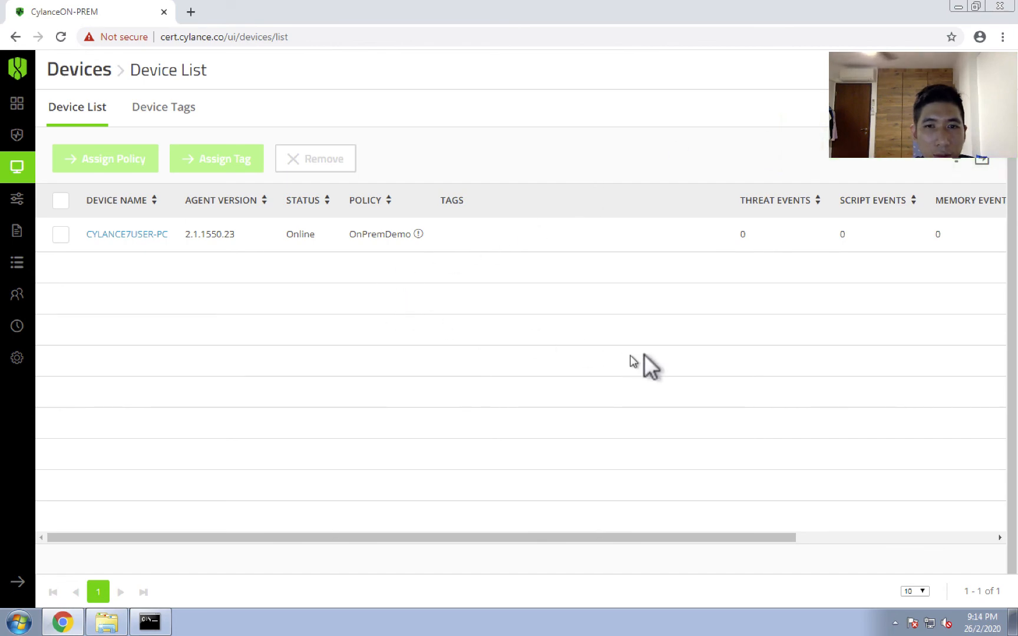
# Close the About Cylance Protect window and have the local agent check for a policy update.
pyautogui.click(895, 622)
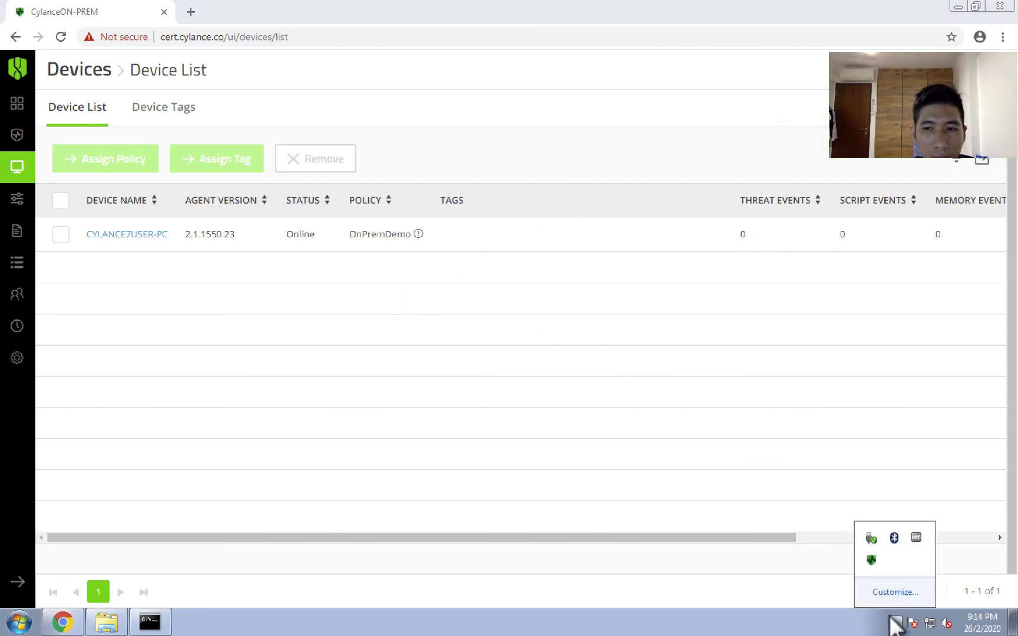
pyautogui.rightClick(869, 557)
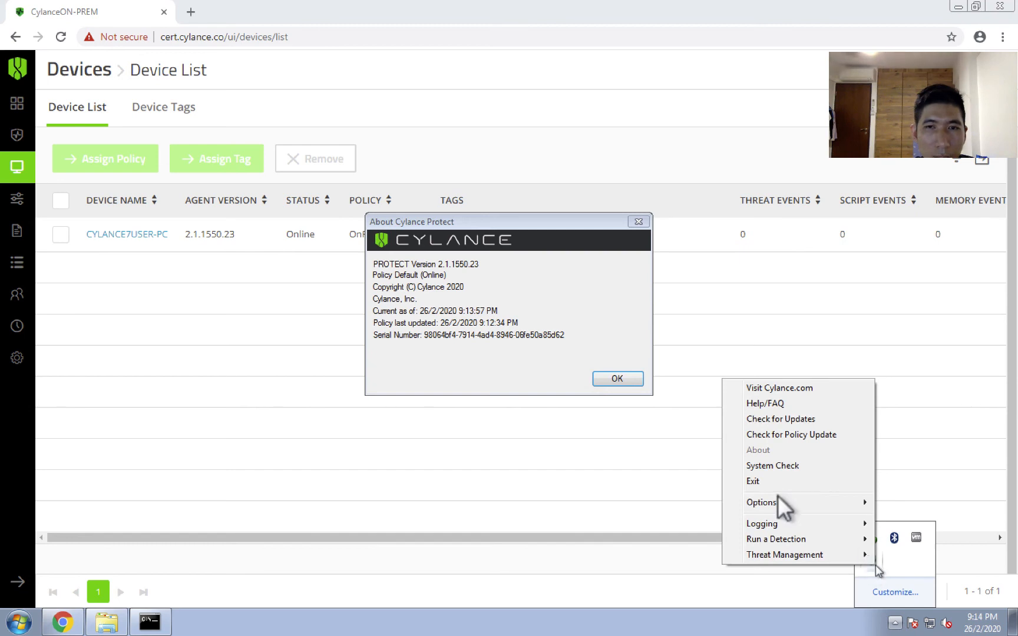
pyautogui.click(616, 378)
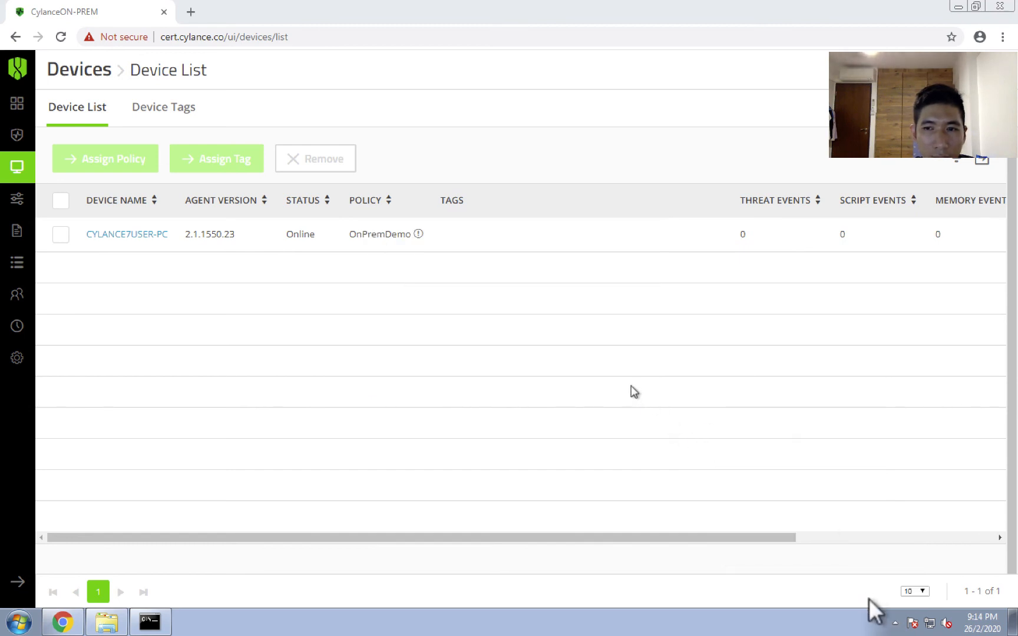
pyautogui.click(894, 624)
pyautogui.rightClick(870, 558)
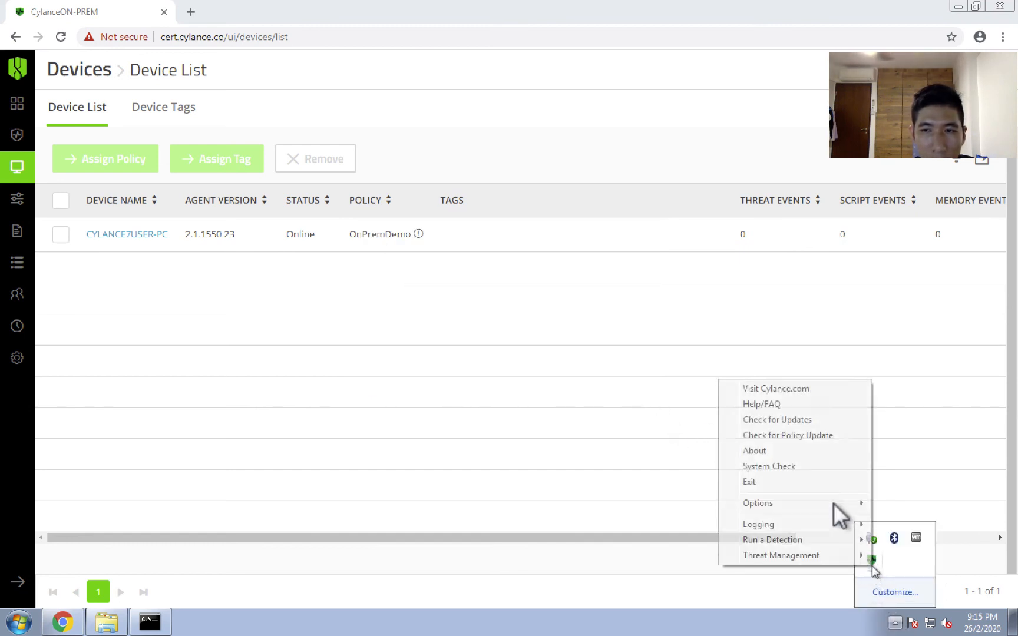
pyautogui.click(793, 435)
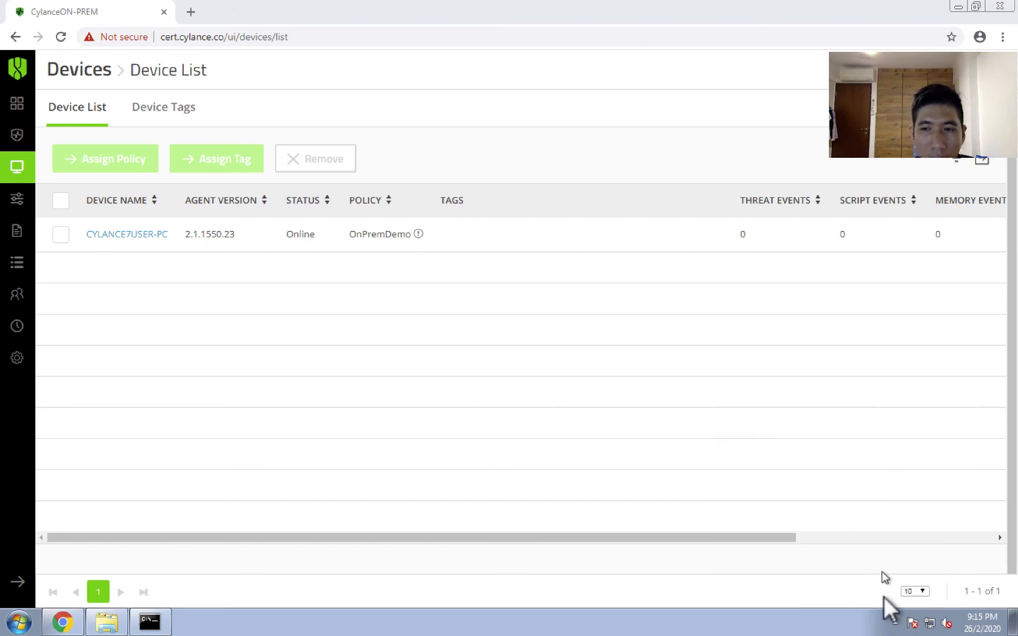
# Check the policy name in the local agent's About Cylance Protect information, close it, and open the console's Administrative Dashboard.
pyautogui.click(891, 622)
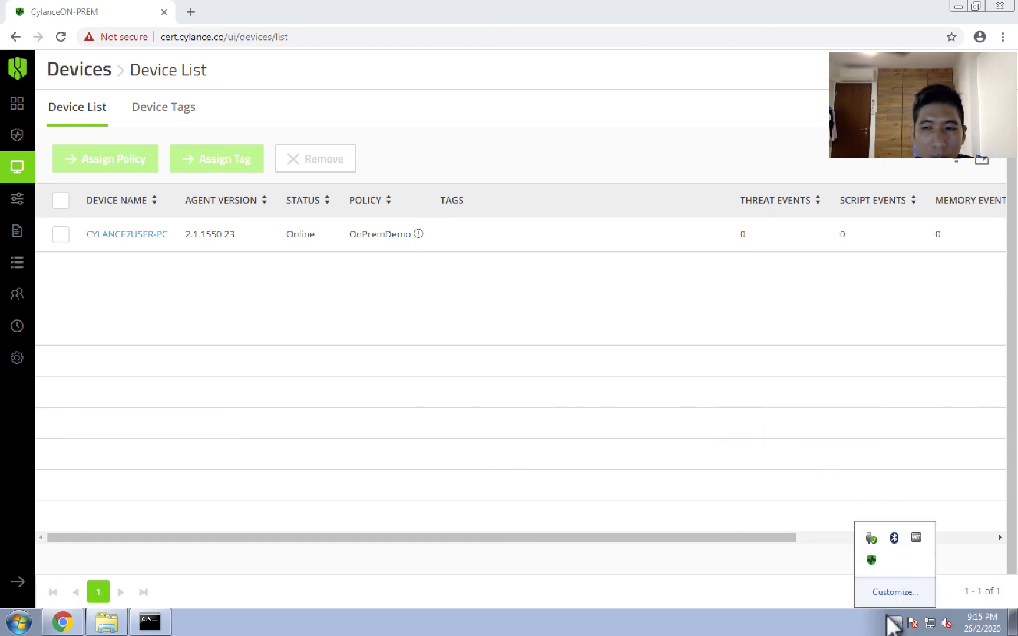
pyautogui.rightClick(864, 556)
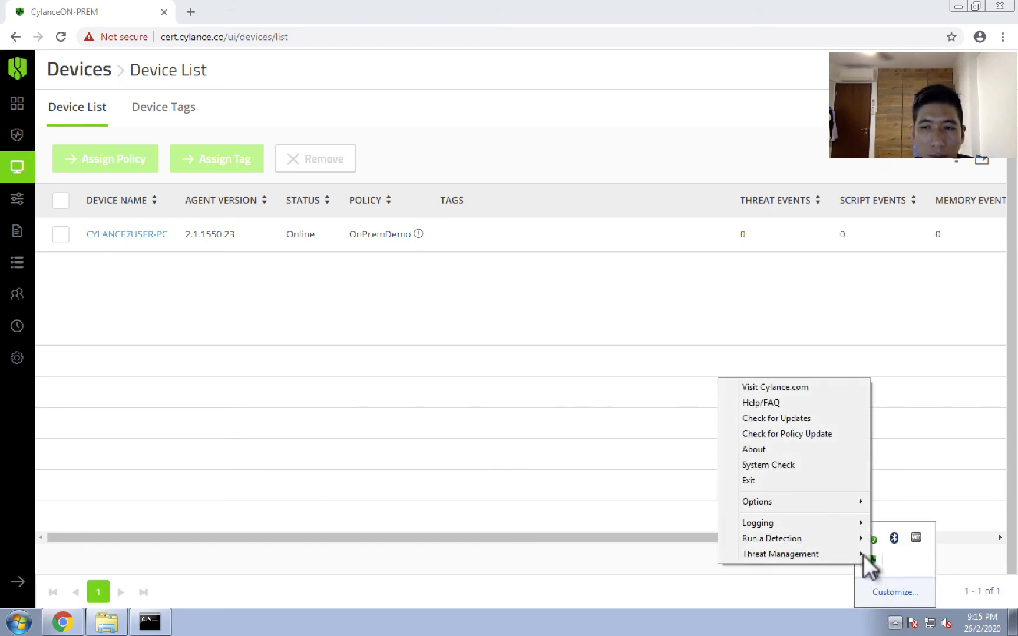
pyautogui.click(764, 443)
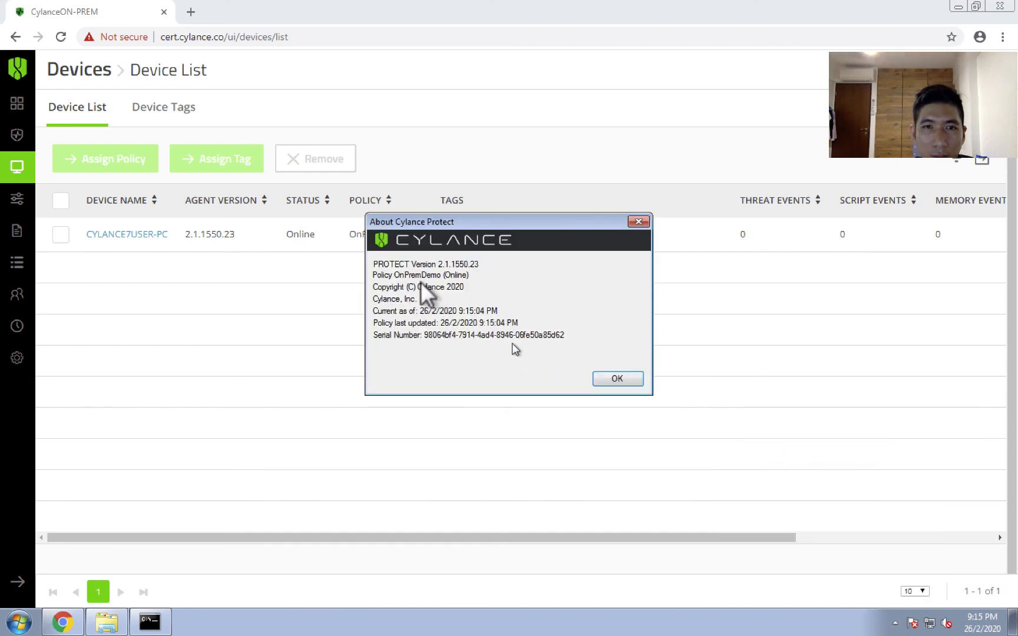
pyautogui.moveTo(393, 278); pyautogui.dragTo(441, 278)
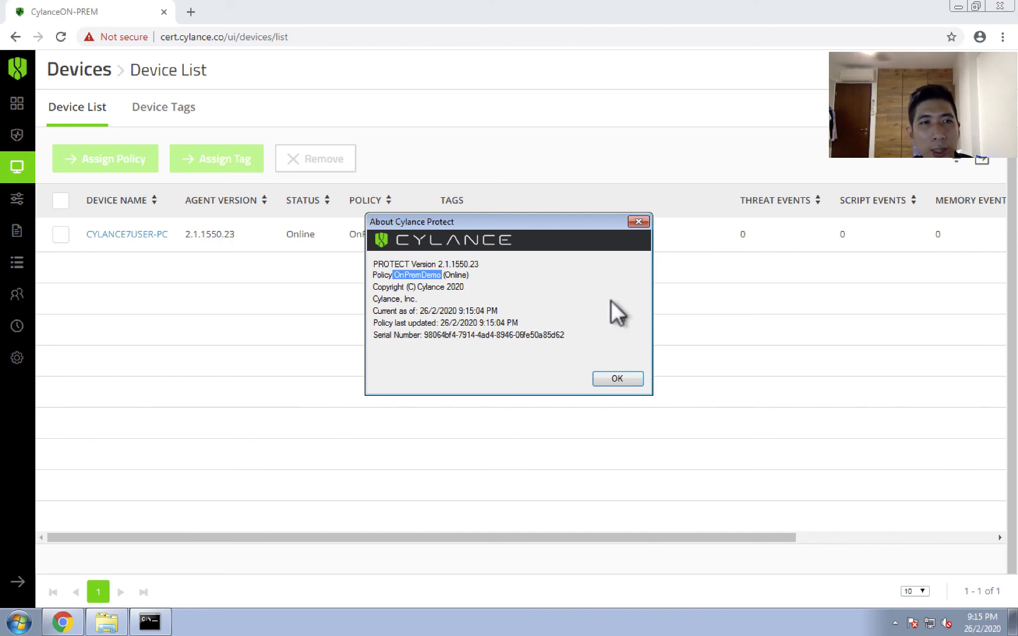
pyautogui.click(637, 221)
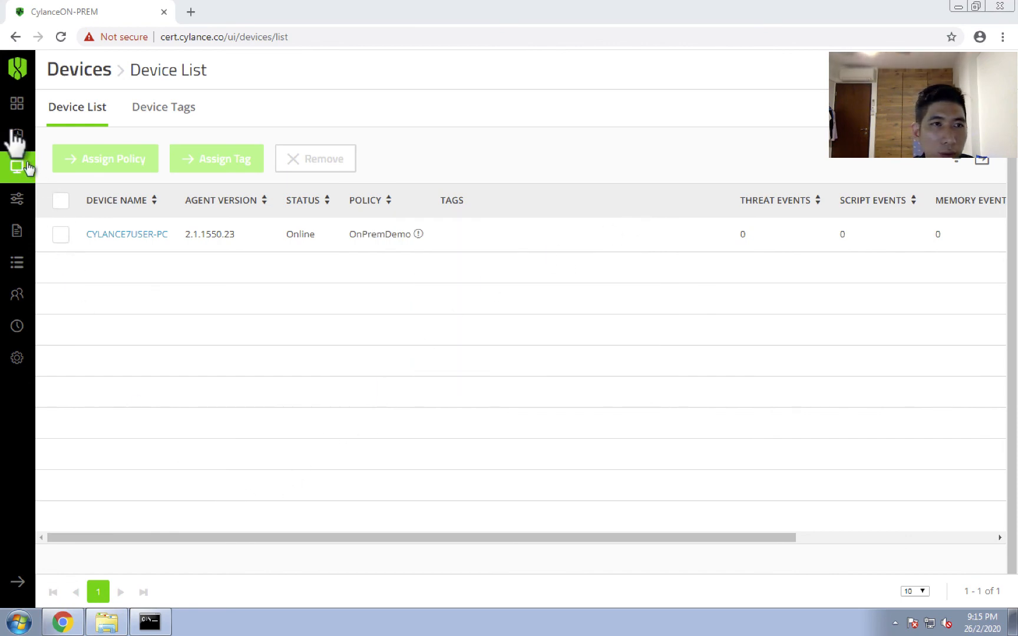
pyautogui.click(16, 107)
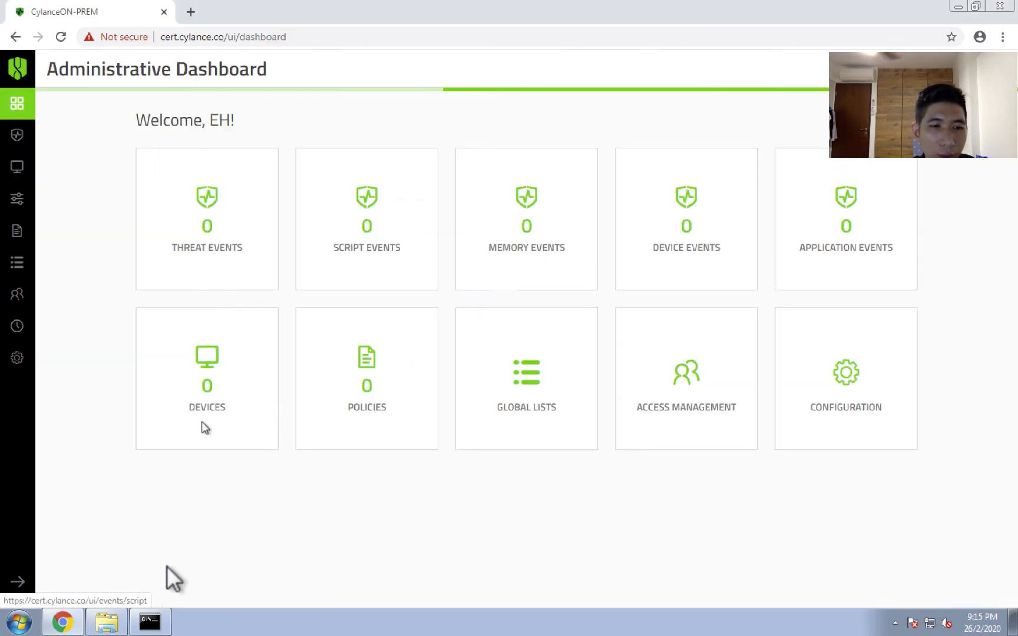
# Clear the browser and Cert folder windows off the desktop and place the MalwareSamplesDemo folder directly below the Demo folder.
pyautogui.click(62, 622)
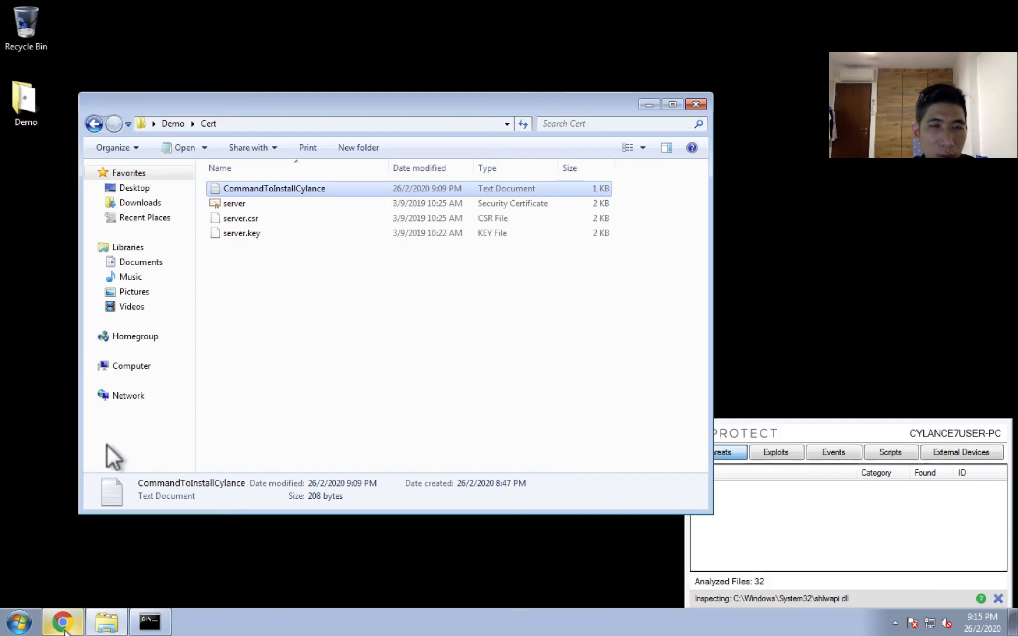
pyautogui.click(691, 103)
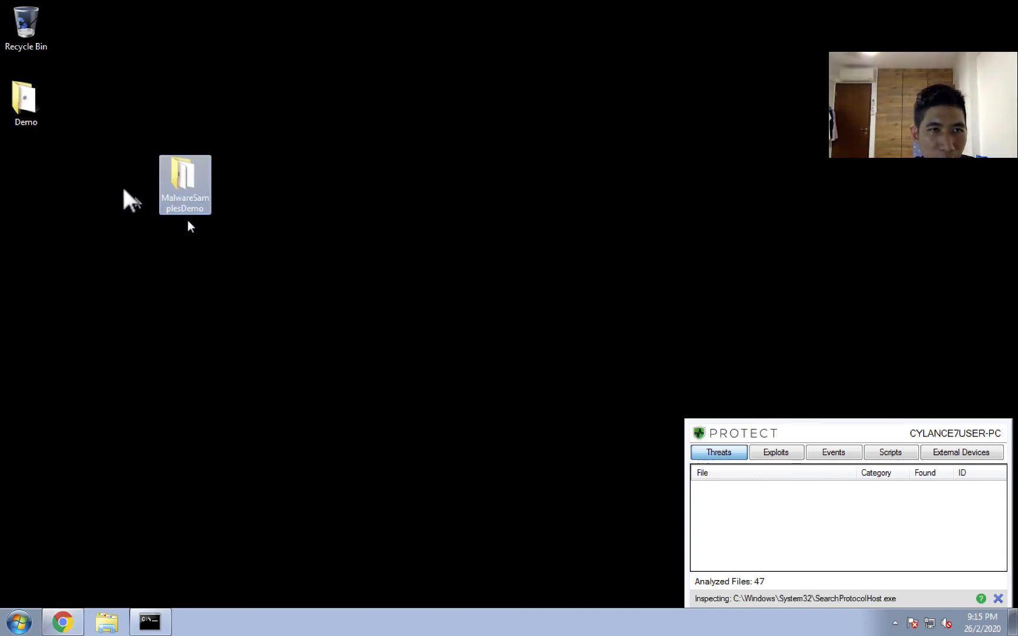
pyautogui.moveTo(172, 167); pyautogui.dragTo(18, 166)
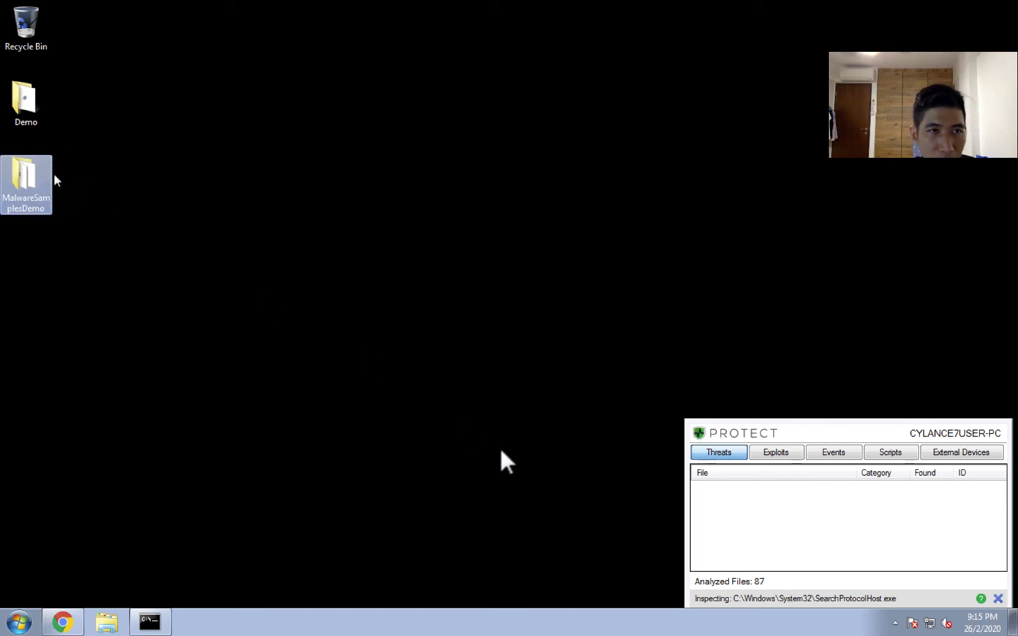
# Run a Cylance agent detection on the specific folder MalwareSamplesDemo on the desktop.
pyautogui.click(895, 623)
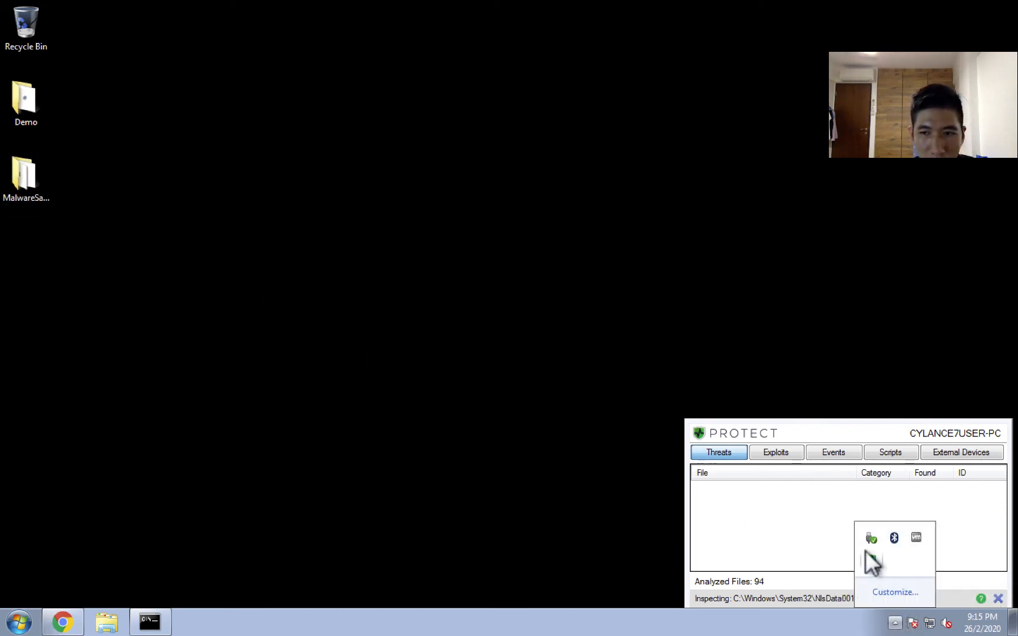
pyautogui.rightClick(871, 560)
pyautogui.moveTo(806, 530)
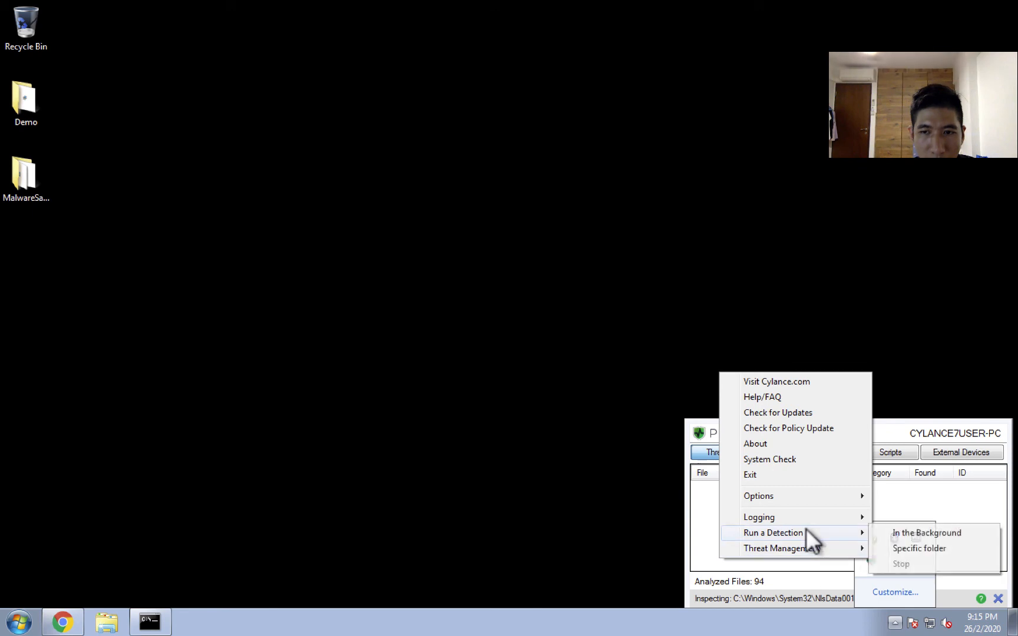
pyautogui.click(903, 533)
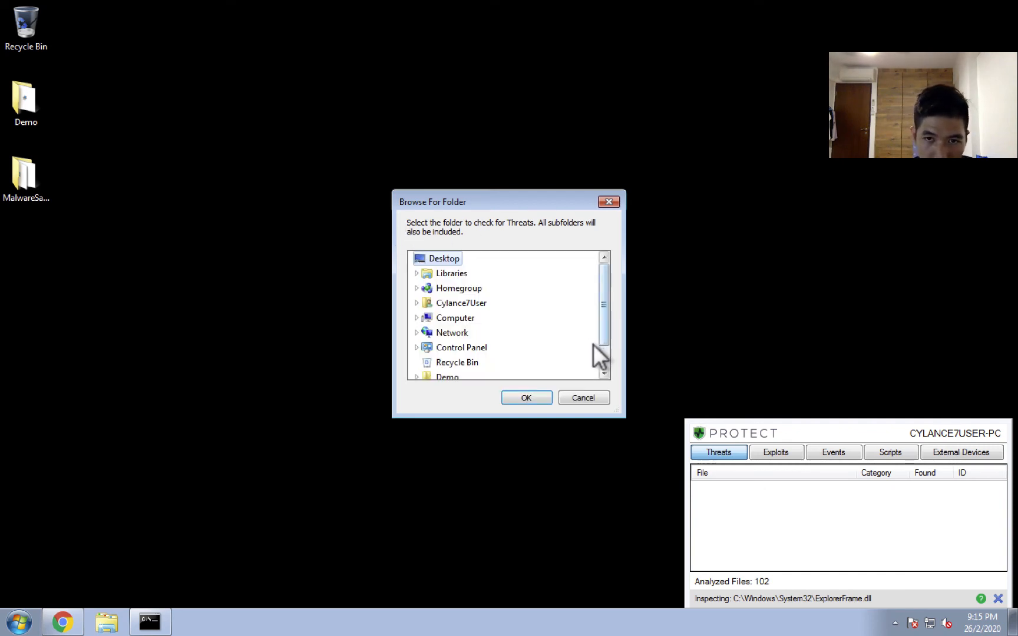
pyautogui.click(605, 356)
pyautogui.click(472, 362)
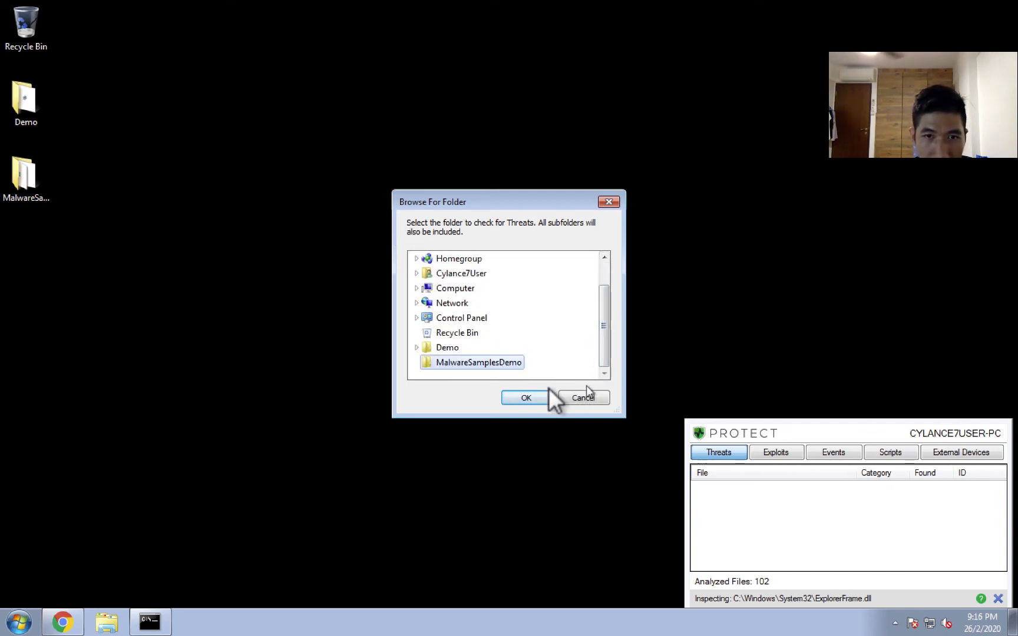
pyautogui.click(539, 397)
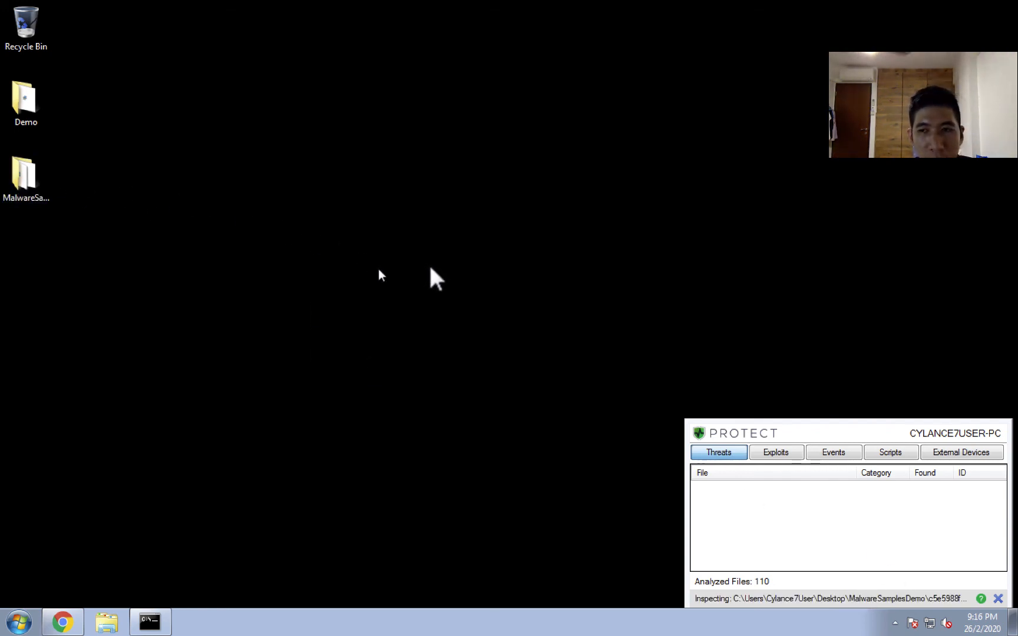
# Watch the file list in the MalwareSamplesDemo folder during the detection, and bring the agent's Threats list to the front.
pyautogui.doubleClick(20, 175)
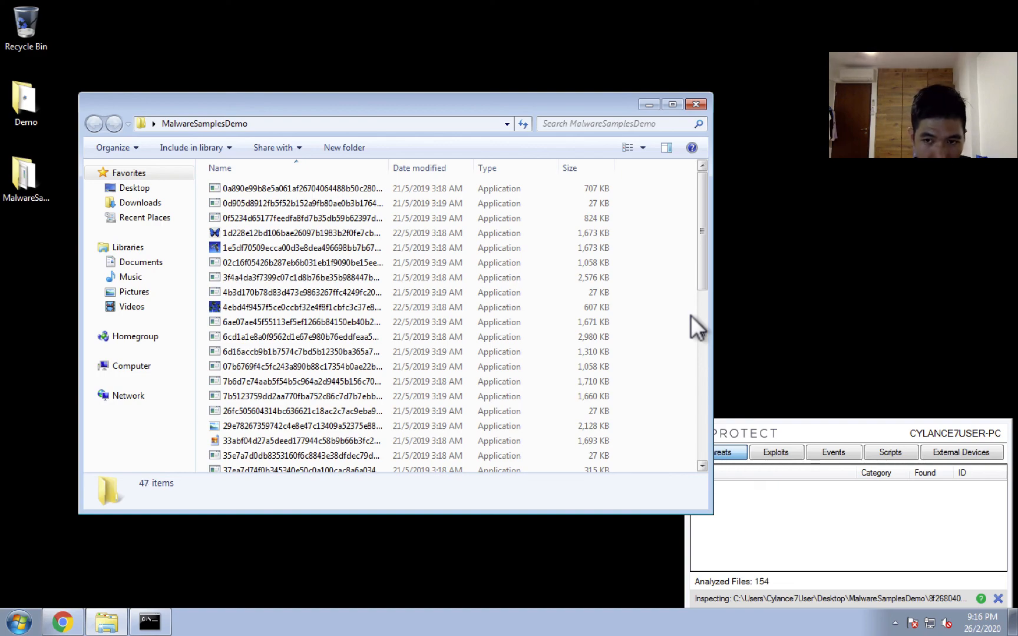
pyautogui.scroll(-9, 696, 347)
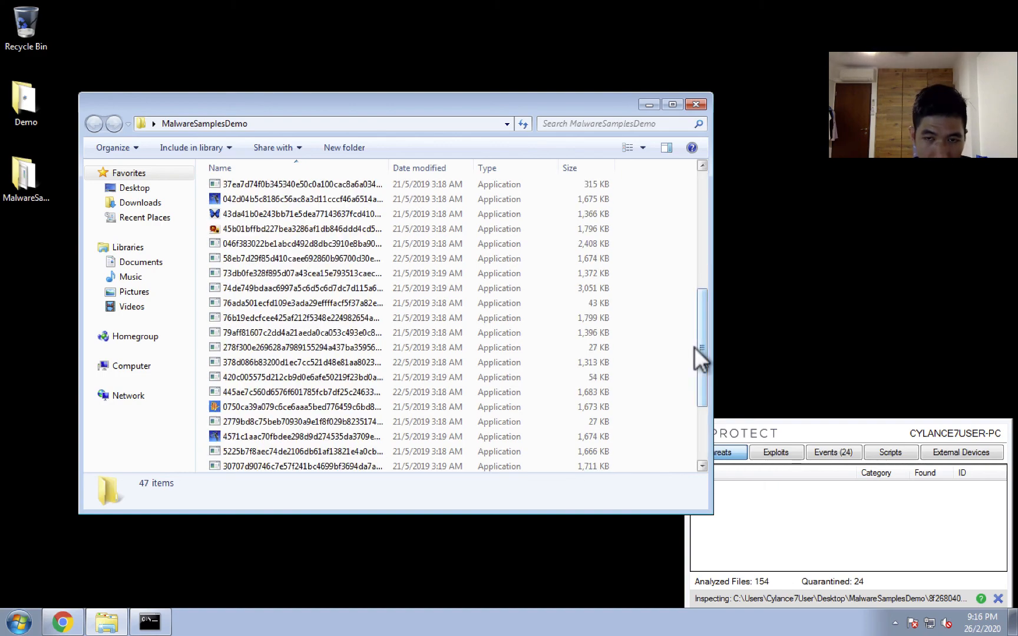
pyautogui.moveTo(702, 383); pyautogui.dragTo(712, 194)
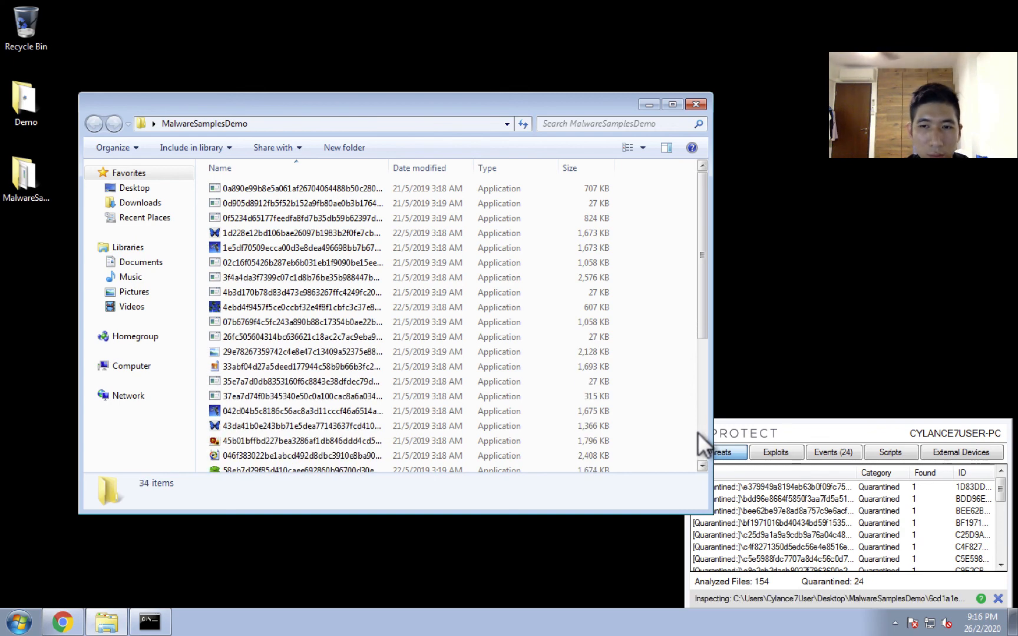
pyautogui.scroll(-5, 698, 433)
pyautogui.moveTo(697, 432); pyautogui.dragTo(710, 200)
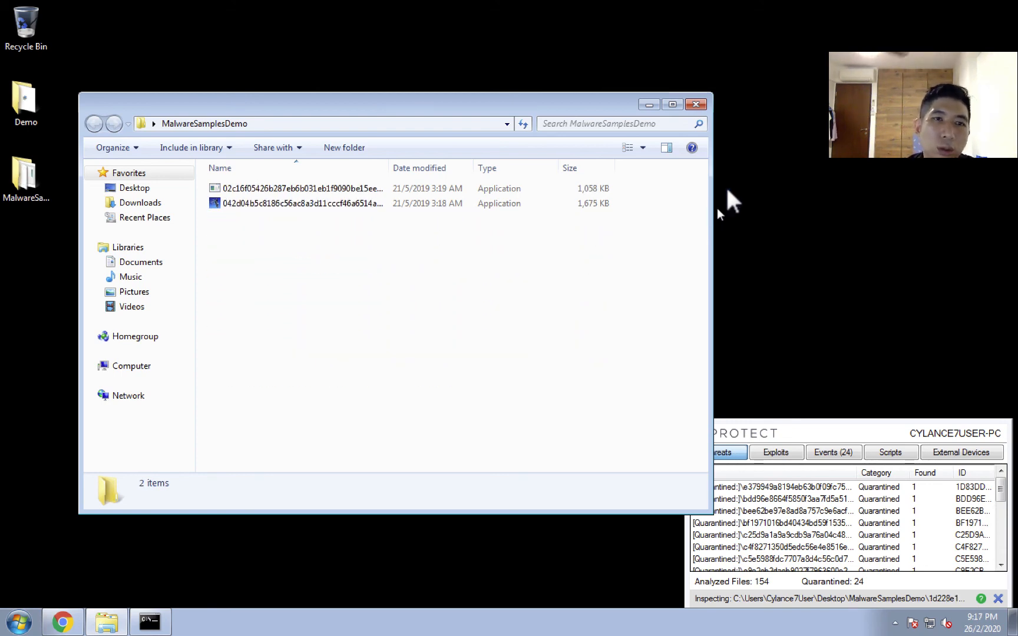
pyautogui.click(850, 422)
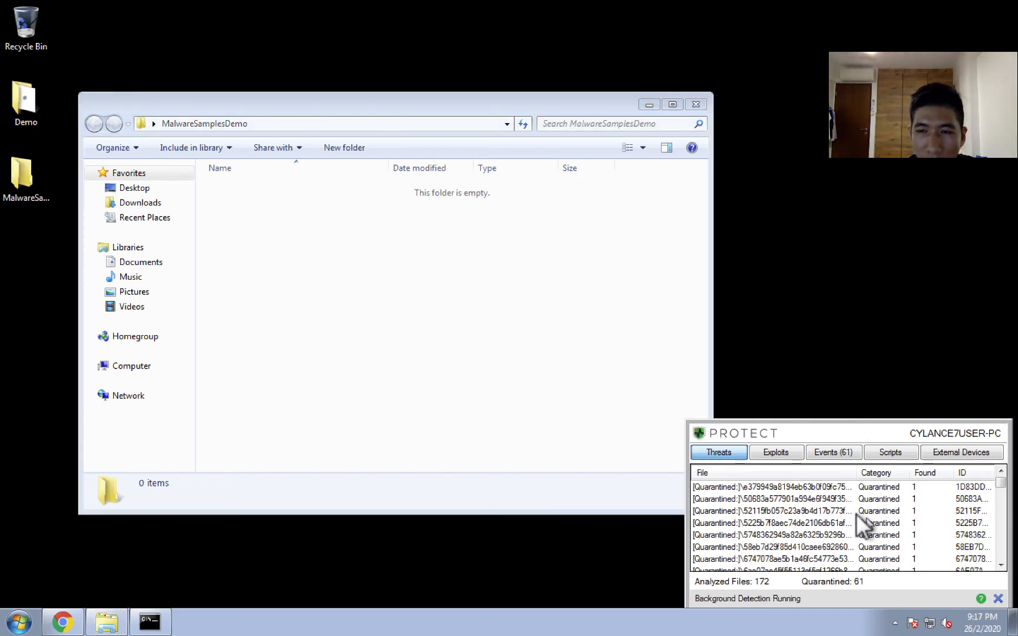
# Switch to the CylanceON-PREM console in Chrome and examine the hashes of the reported Threat Events.
pyautogui.click(64, 613)
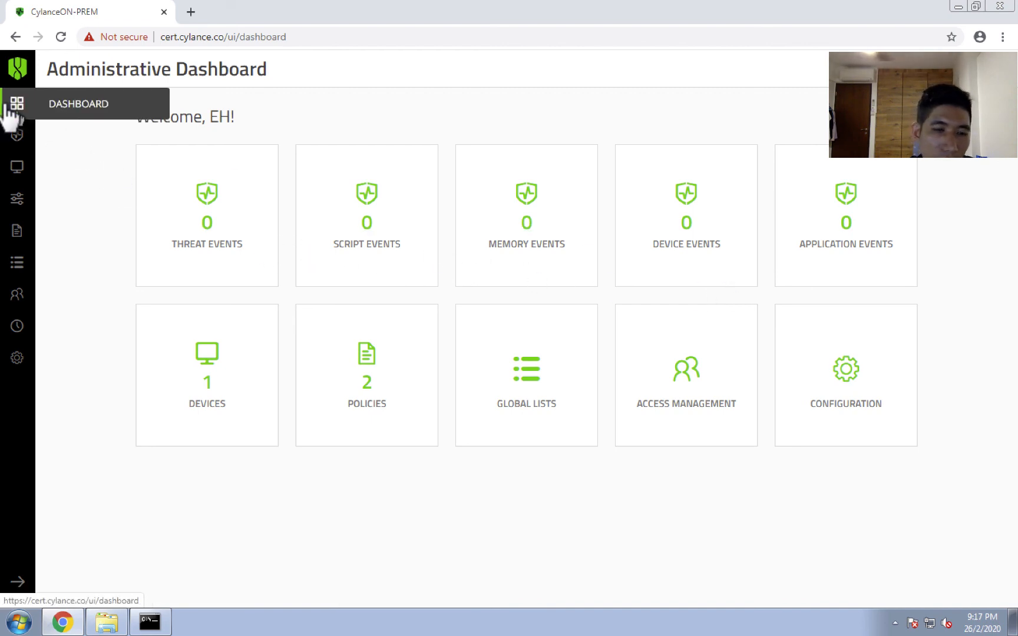
pyautogui.moveTo(11, 135)
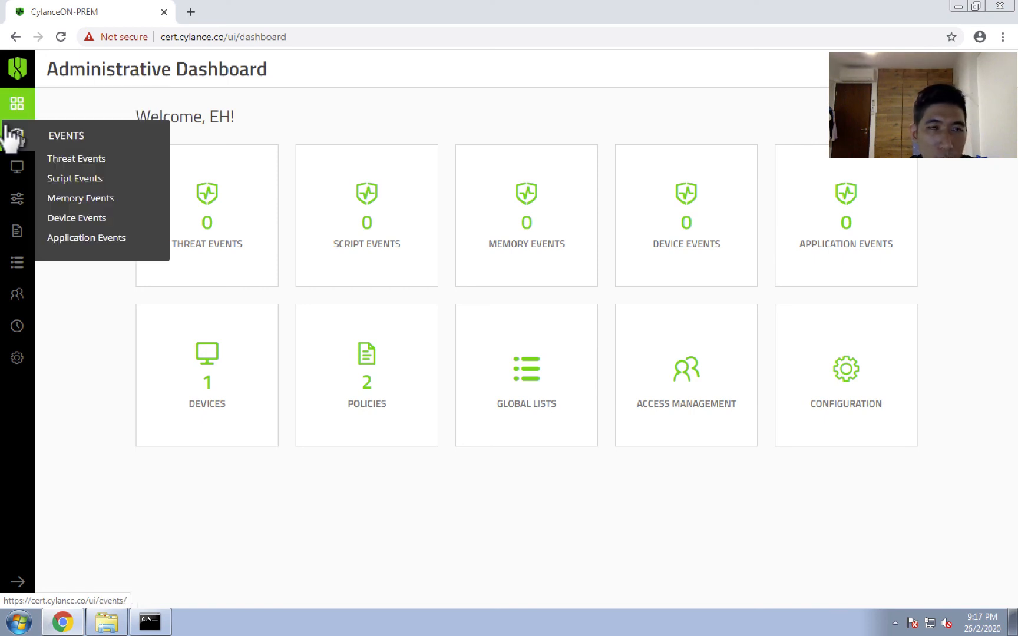
pyautogui.click(11, 135)
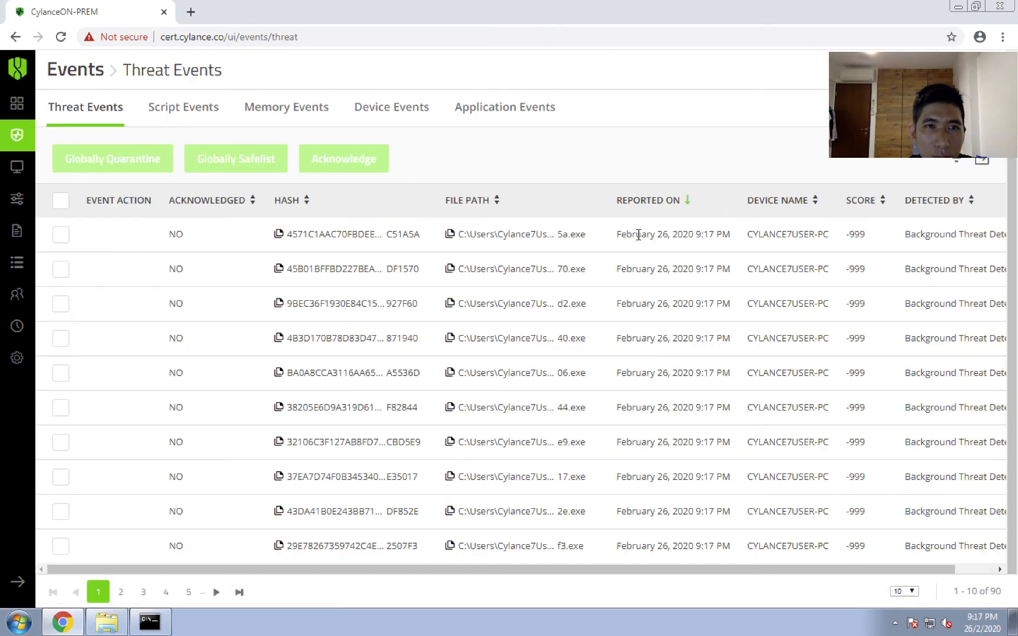
pyautogui.moveTo(21, 142)
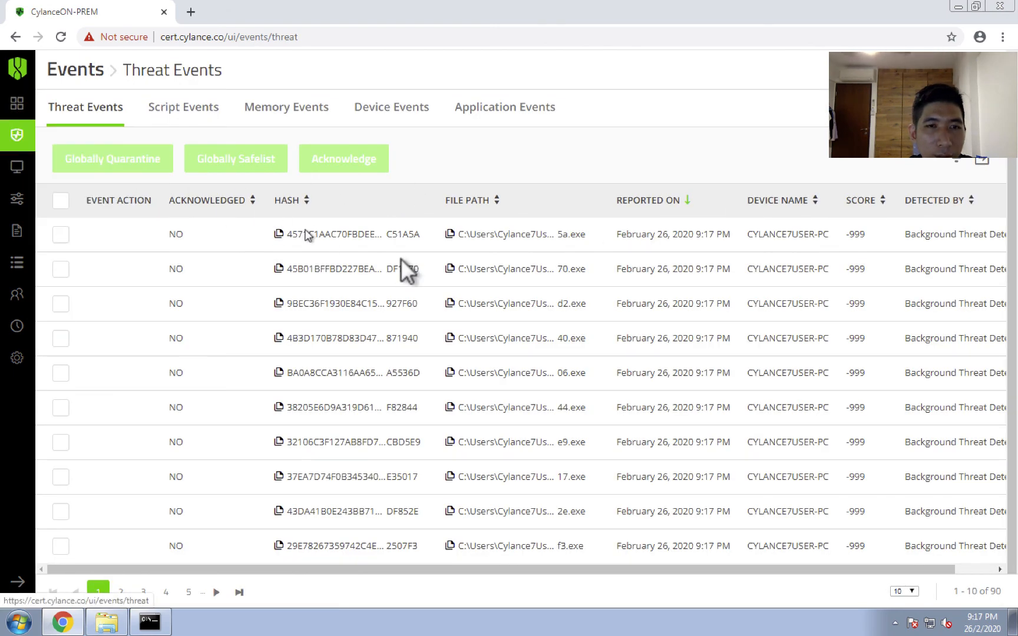
pyautogui.scroll(-1, 574, 340)
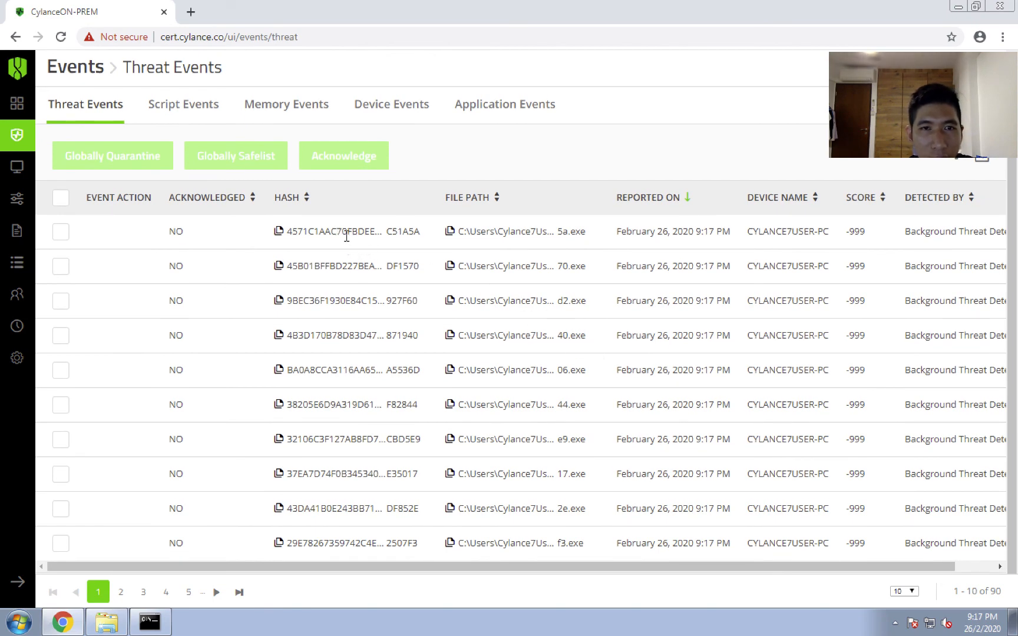
pyautogui.moveTo(337, 235); pyautogui.dragTo(430, 228)
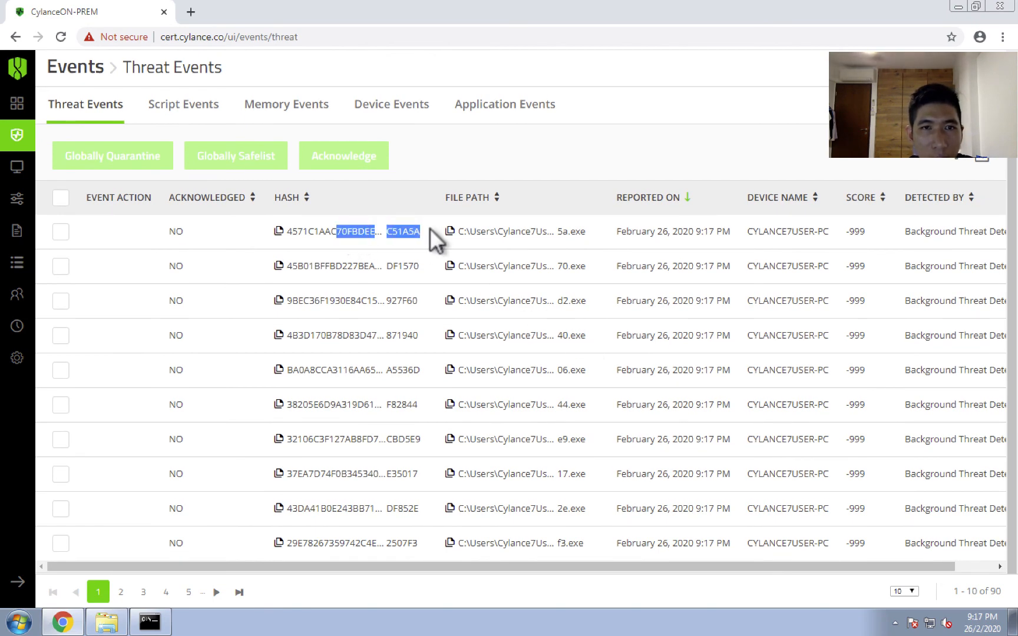
pyautogui.click(379, 235)
# Open the Threat Events from the Administrative Dashboard and examine the first event's file path, score, detection source and hash.
pyautogui.click(13, 105)
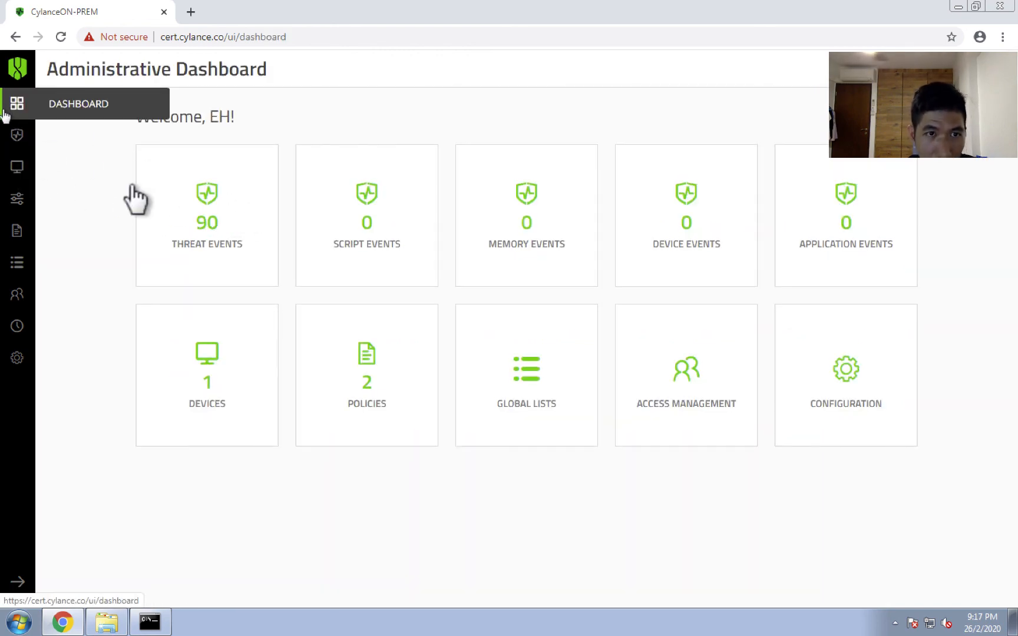
pyautogui.click(205, 227)
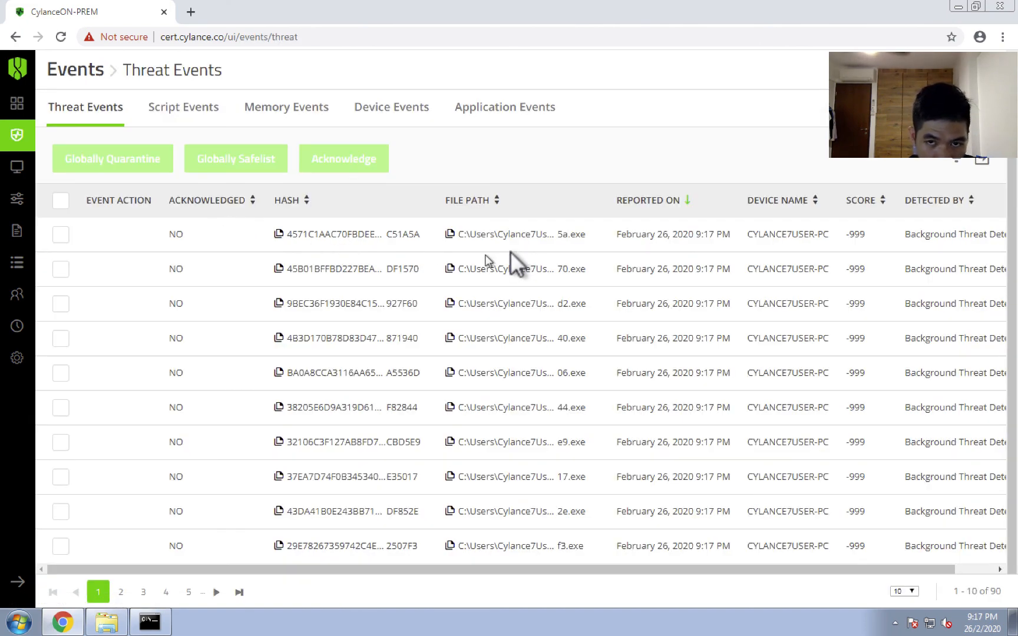
pyautogui.hscroll(1, 625, 567)
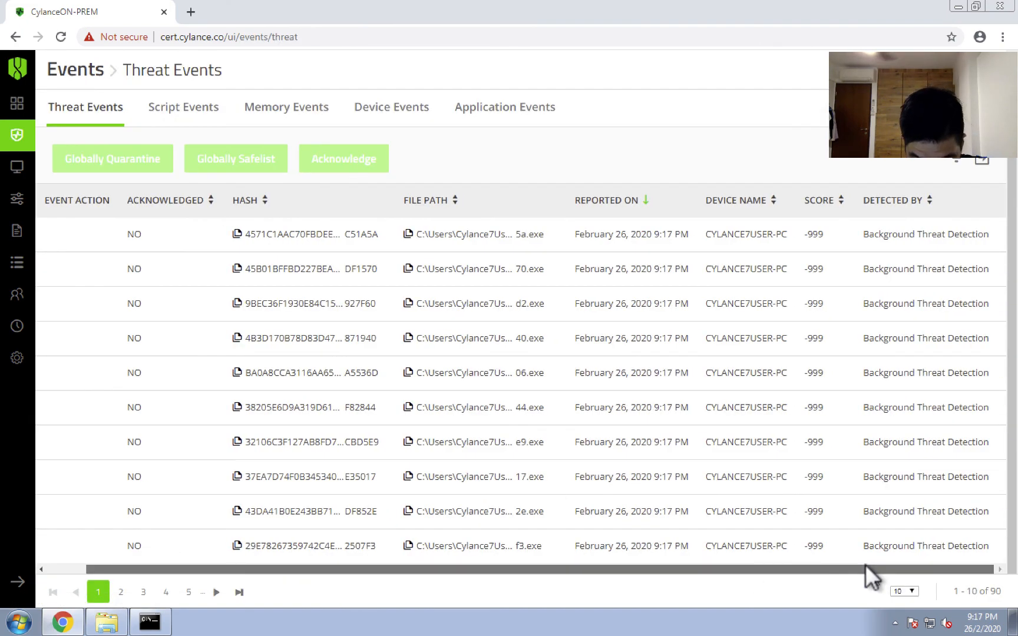
pyautogui.hscroll(-1, 466, 567)
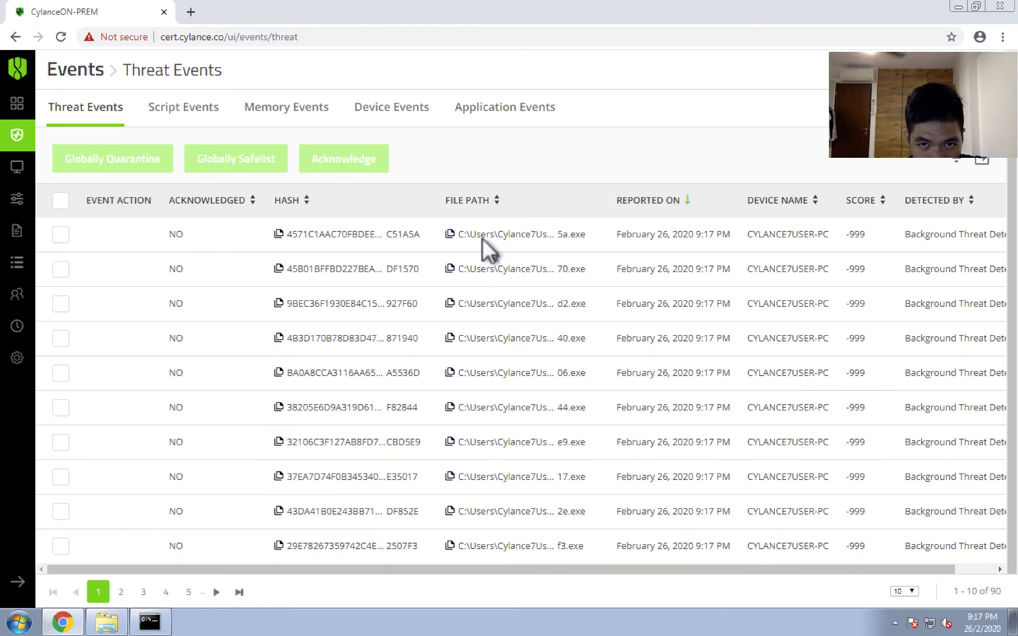
pyautogui.moveTo(472, 236); pyautogui.dragTo(577, 238)
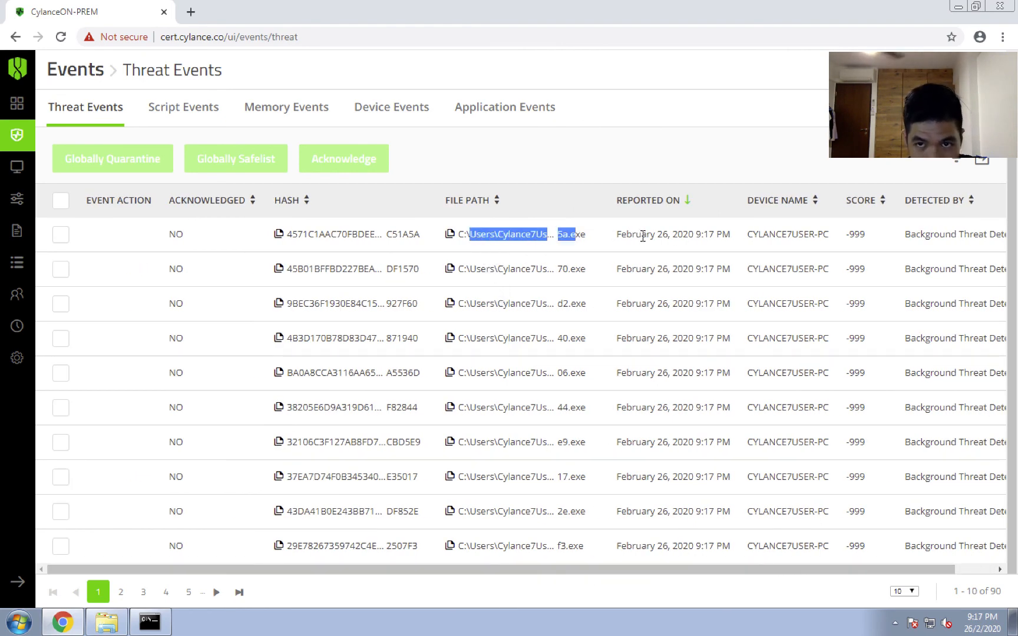
pyautogui.click(851, 240)
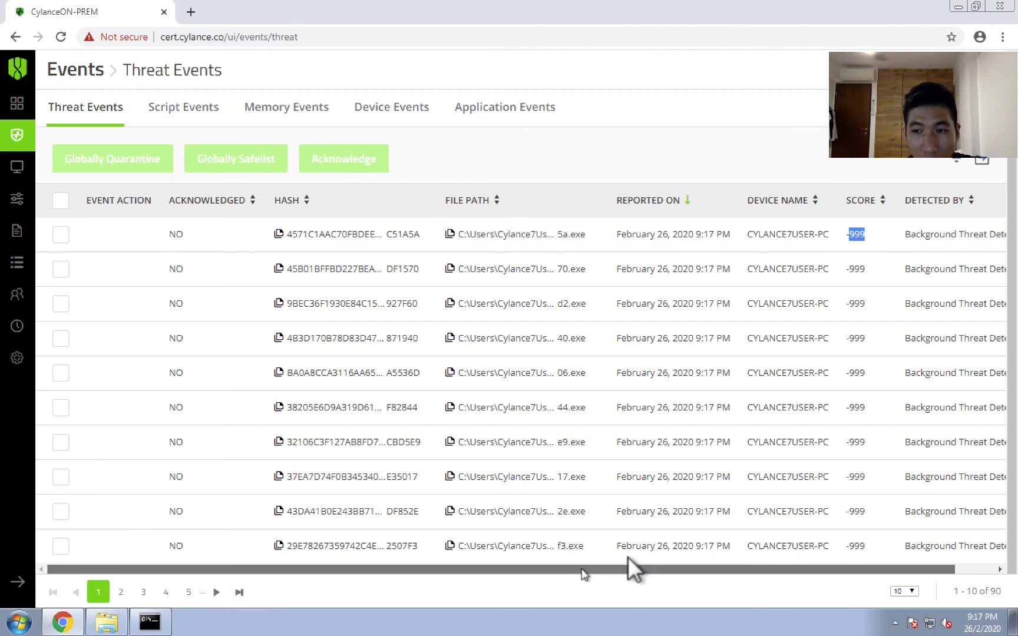
pyautogui.moveTo(608, 568); pyautogui.dragTo(711, 568)
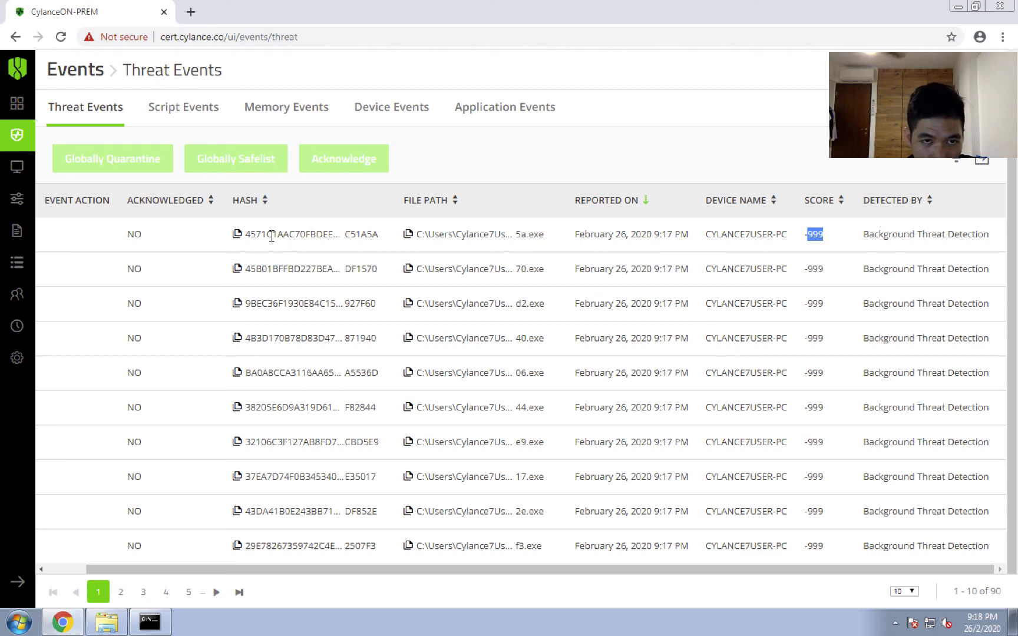
pyautogui.moveTo(269, 235); pyautogui.dragTo(337, 228)
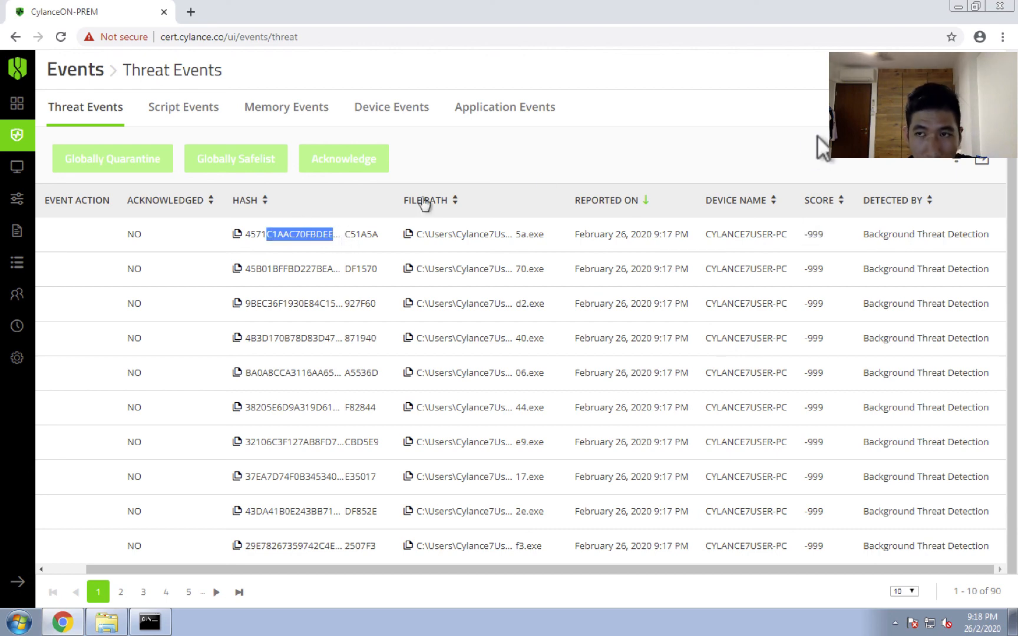
# Export the Threat Events list as a CSV file and start opening the downloaded file.
pyautogui.click(981, 167)
pyautogui.click(88, 592)
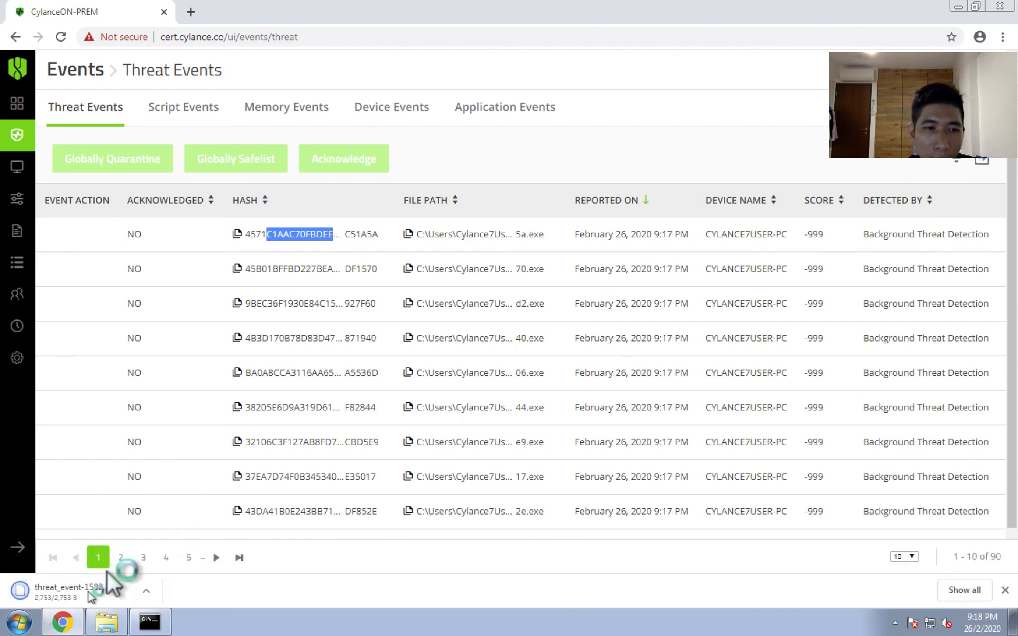
pyautogui.click(147, 591)
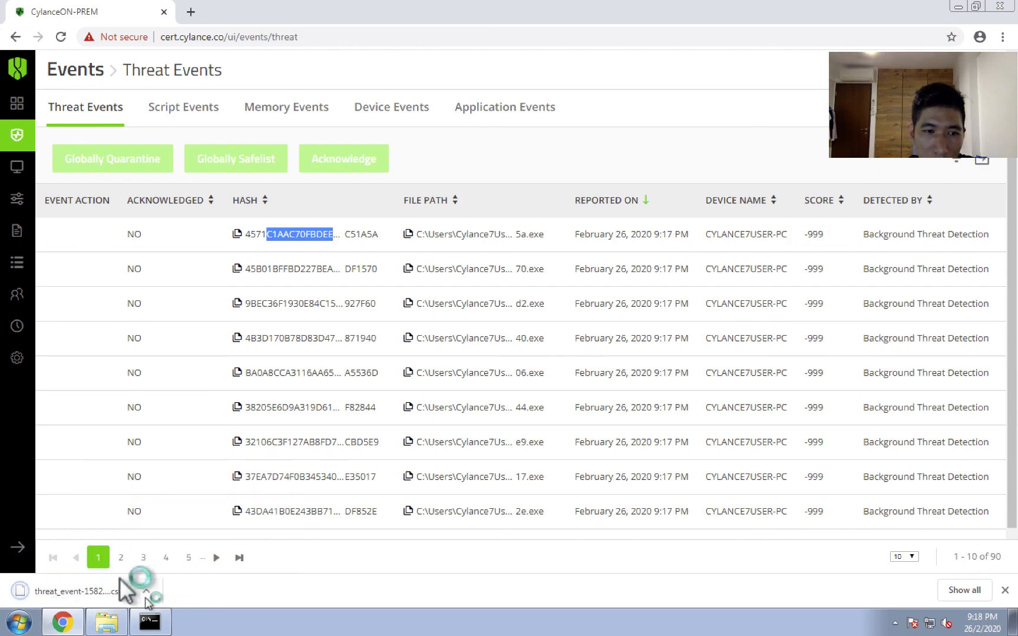
pyautogui.click(76, 589)
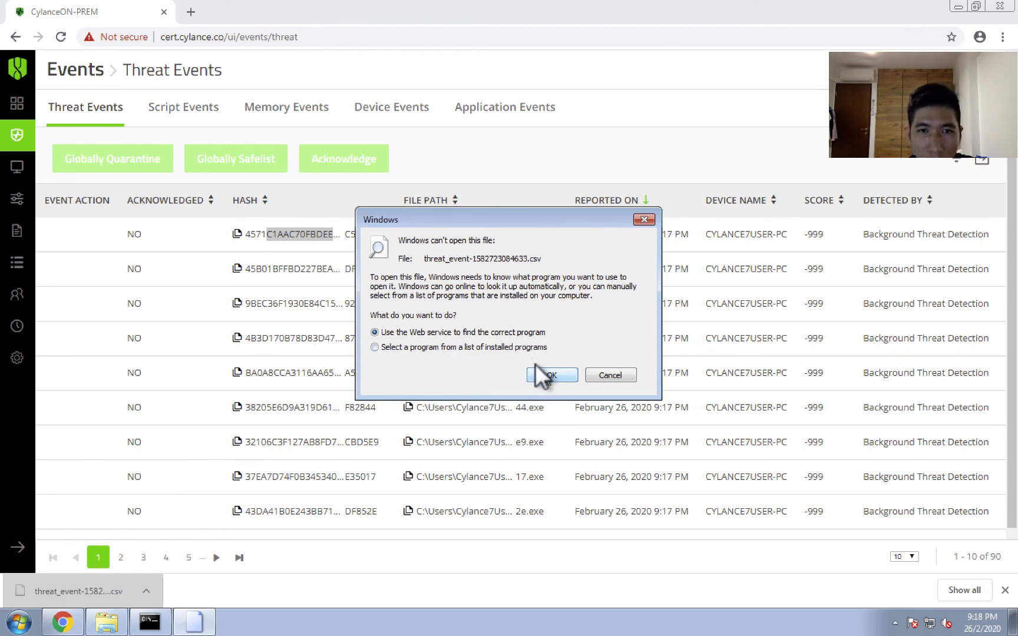
# Select WordPad from the installed programs to open the exported threat events CSV, and maximize its window.
pyautogui.click(505, 345)
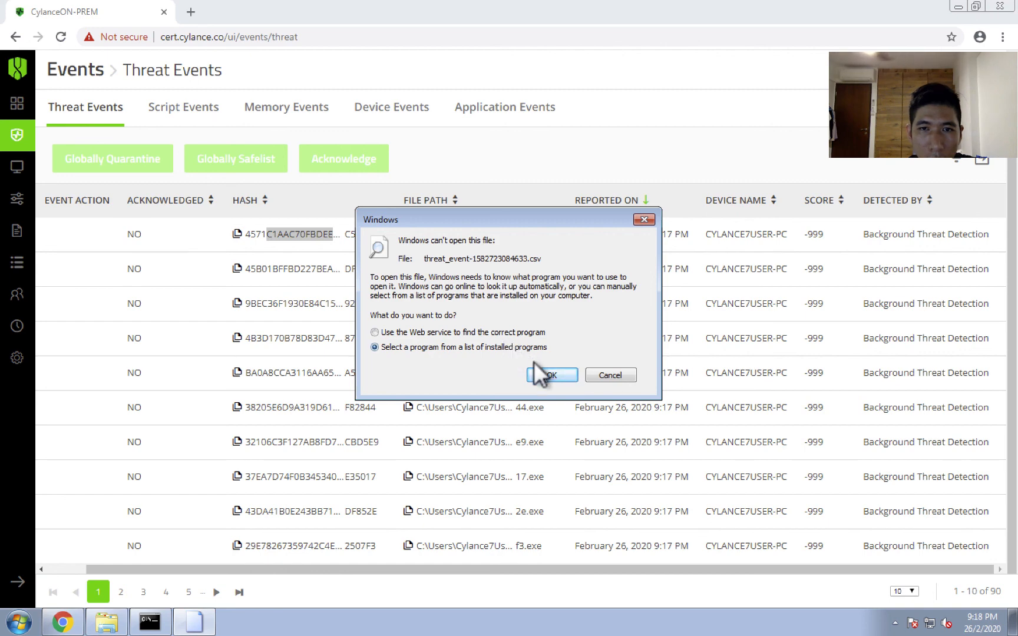
pyautogui.click(545, 375)
pyautogui.click(528, 225)
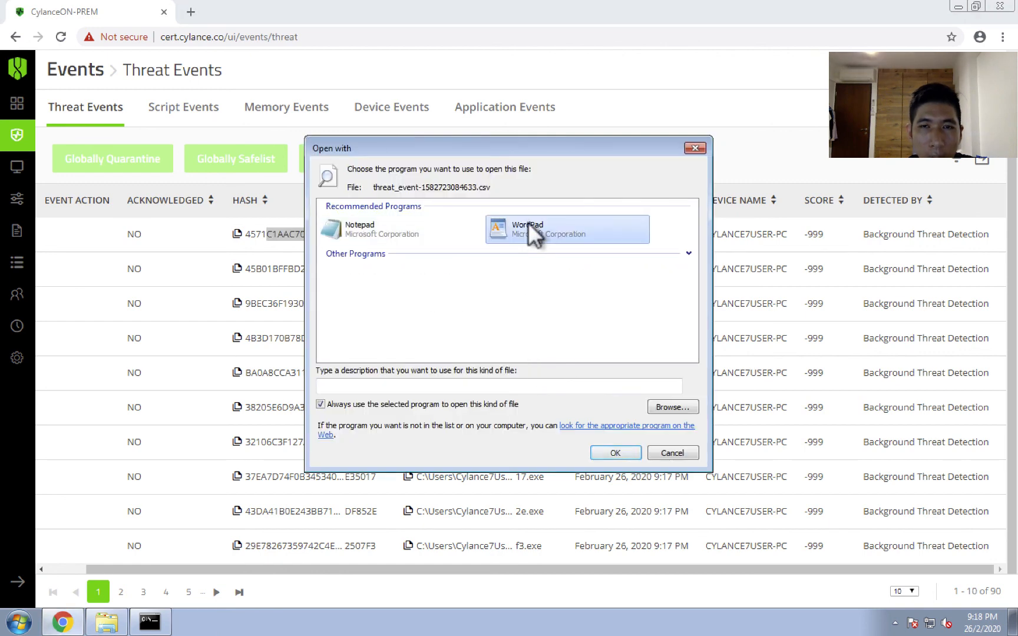
pyautogui.press('Return')
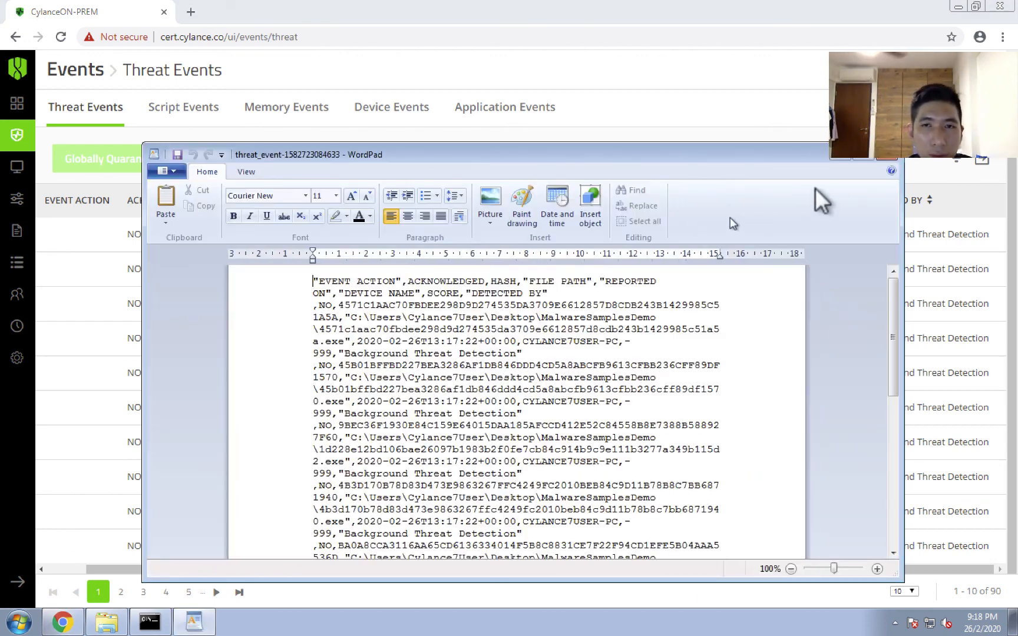
pyautogui.doubleClick(772, 157)
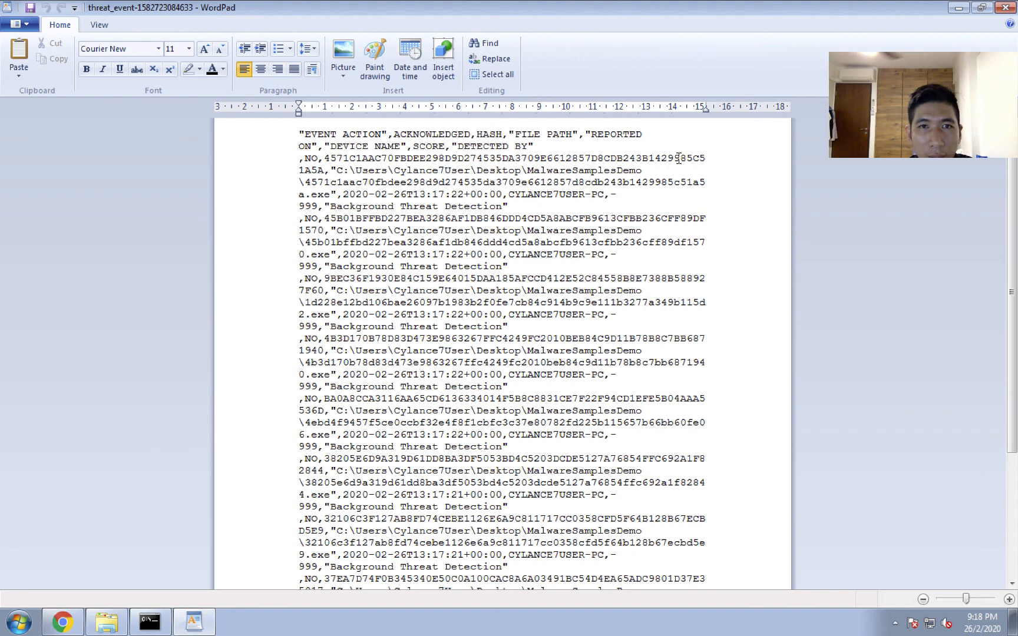
# Copy the first event's full hash from the exported CSV and minimize WordPad.
pyautogui.doubleClick(334, 158)
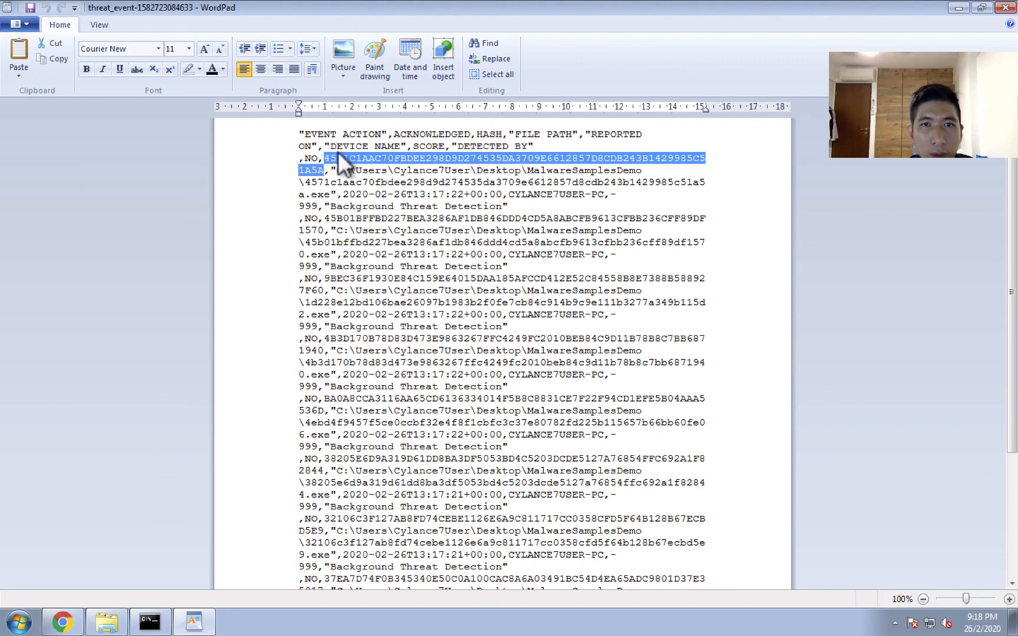
pyautogui.rightClick(337, 151)
pyautogui.click(378, 183)
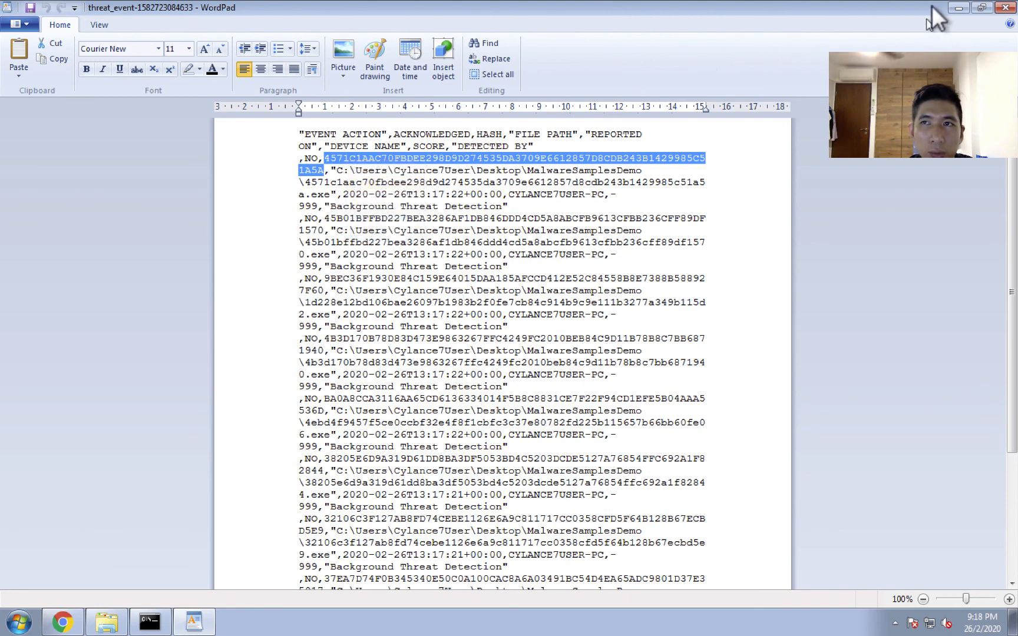
pyautogui.click(958, 7)
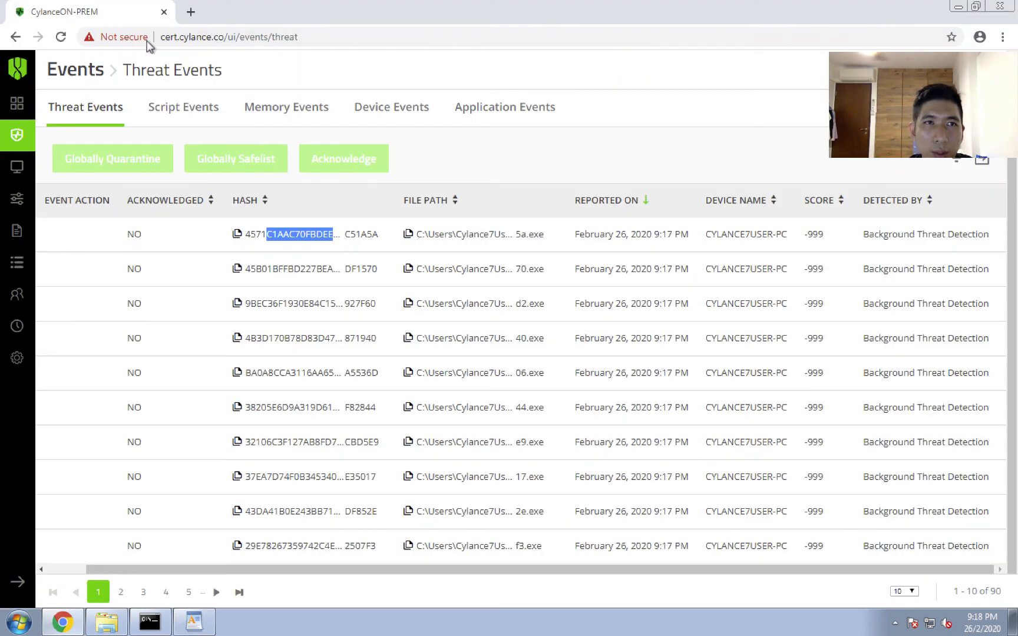
# Search for virustotal in a new Chrome tab, open the VirusTotal site, and close the Cylance agent's threat window.
pyautogui.click(192, 12)
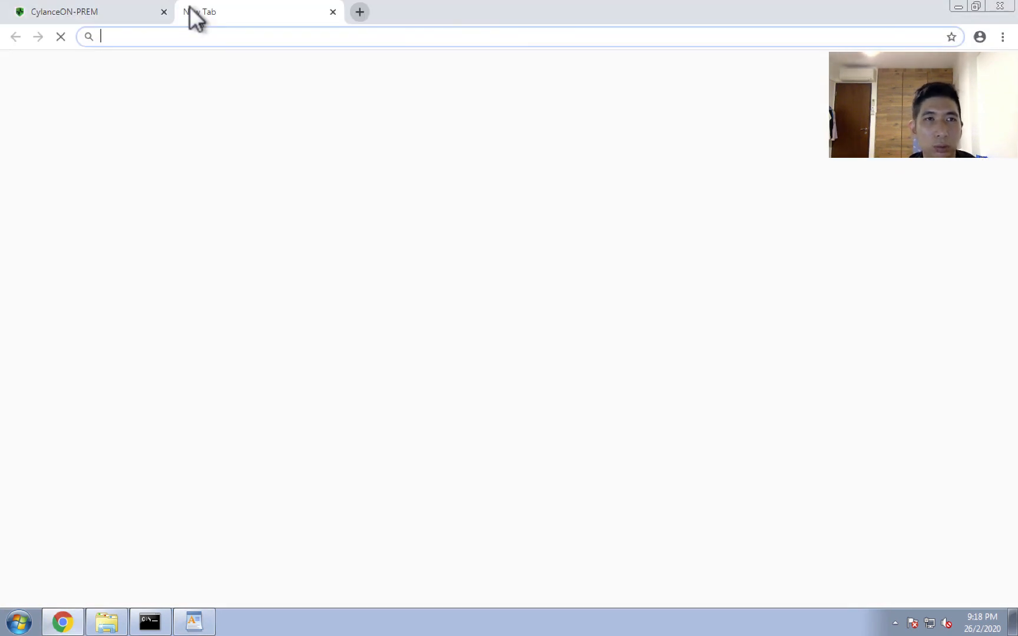
pyautogui.write('virusto')
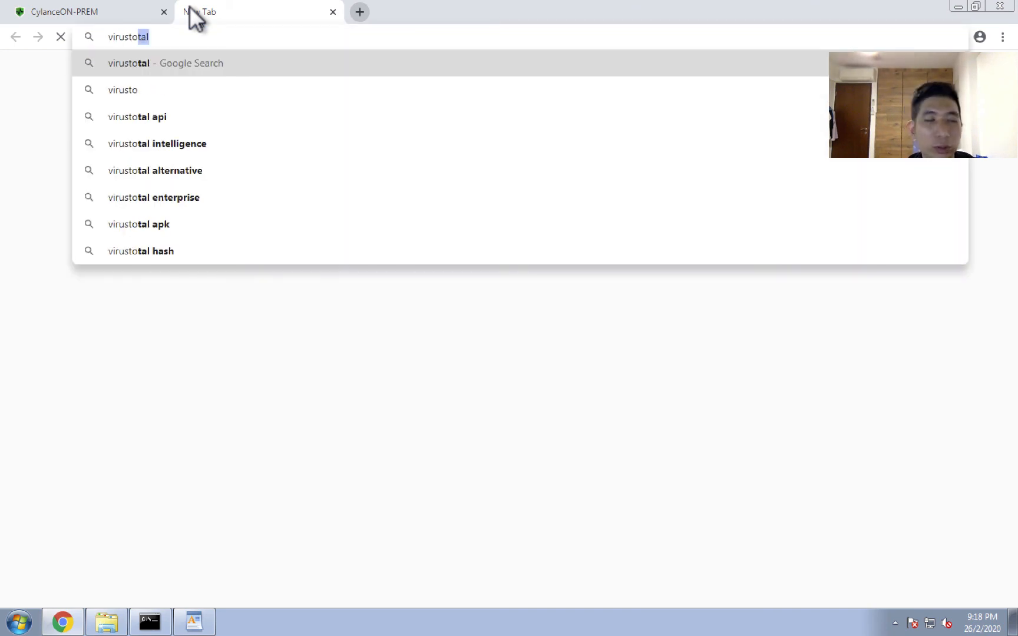
pyautogui.write('tal')
pyautogui.press('Return')
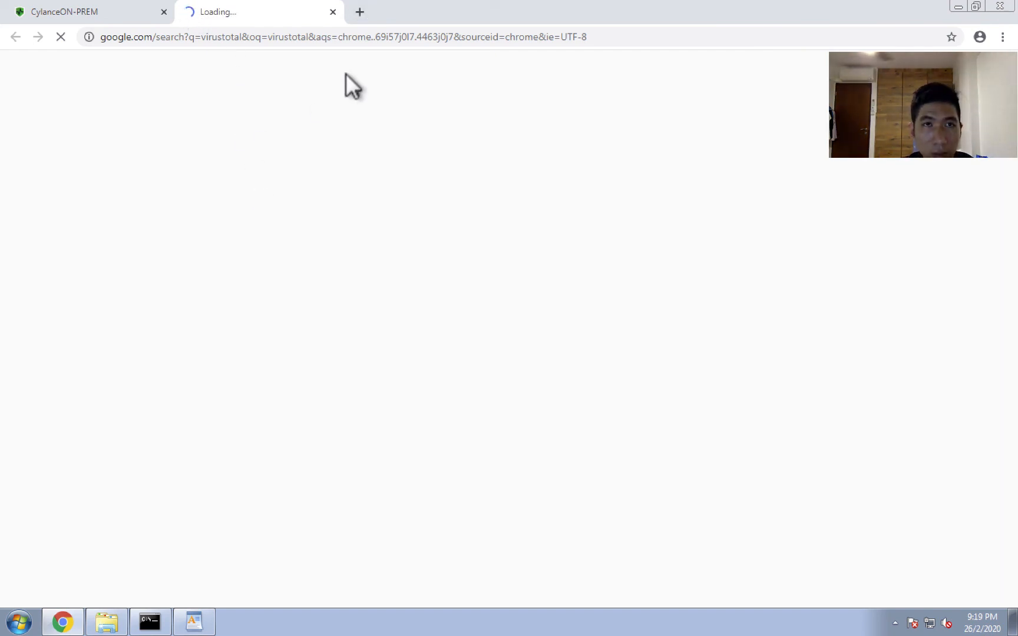
pyautogui.doubleClick(417, 14)
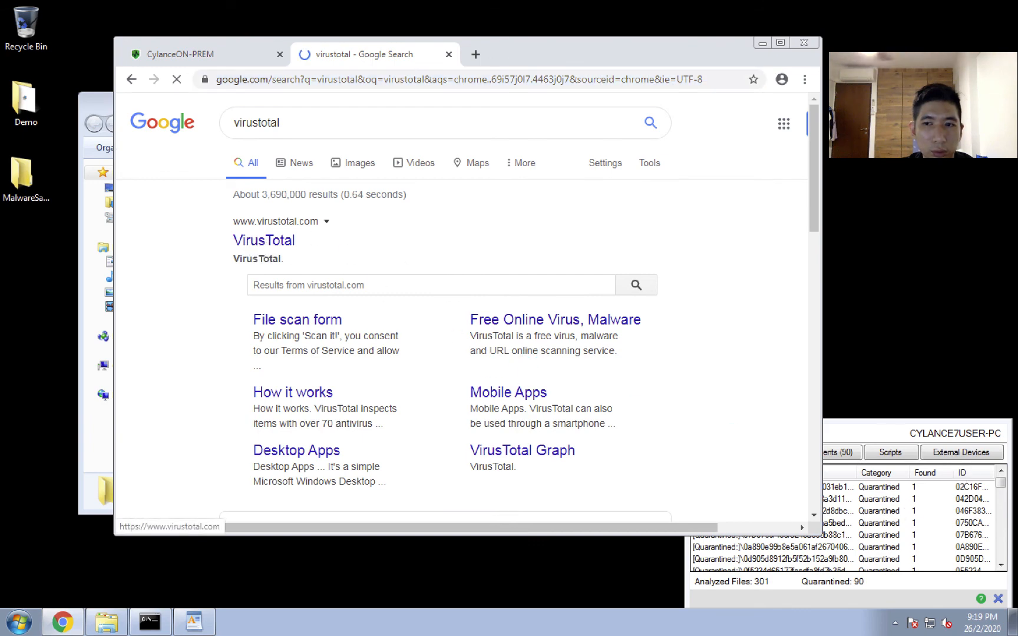
pyautogui.click(996, 600)
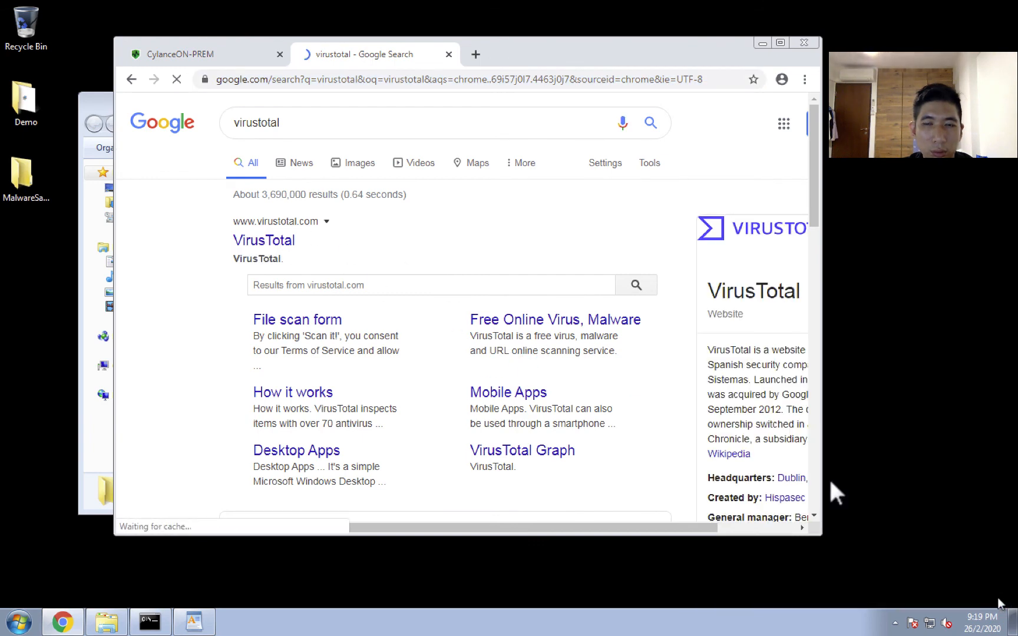
pyautogui.click(778, 40)
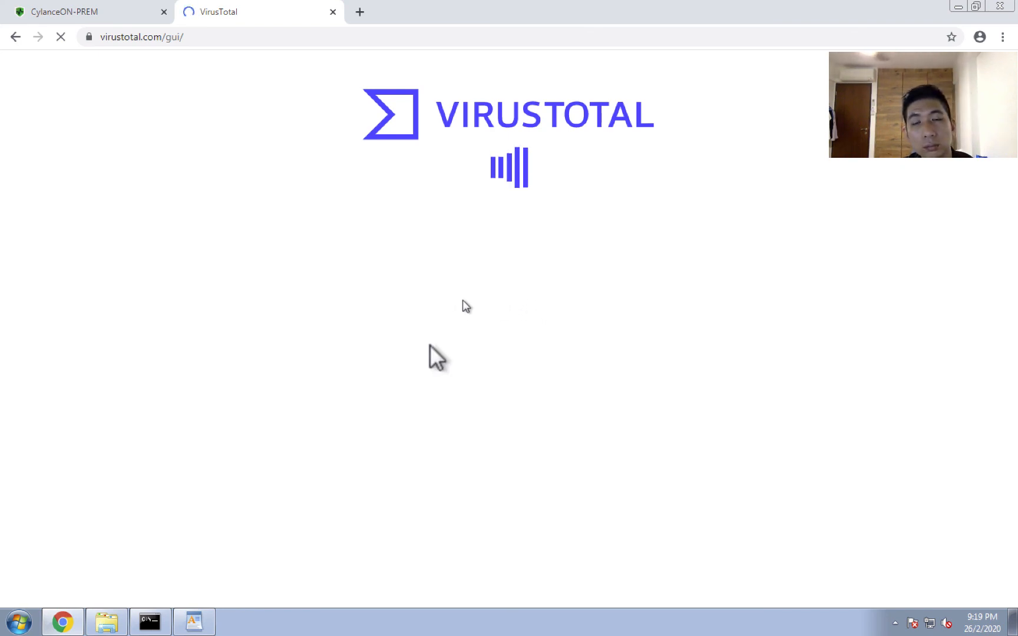
pyautogui.click(194, 623)
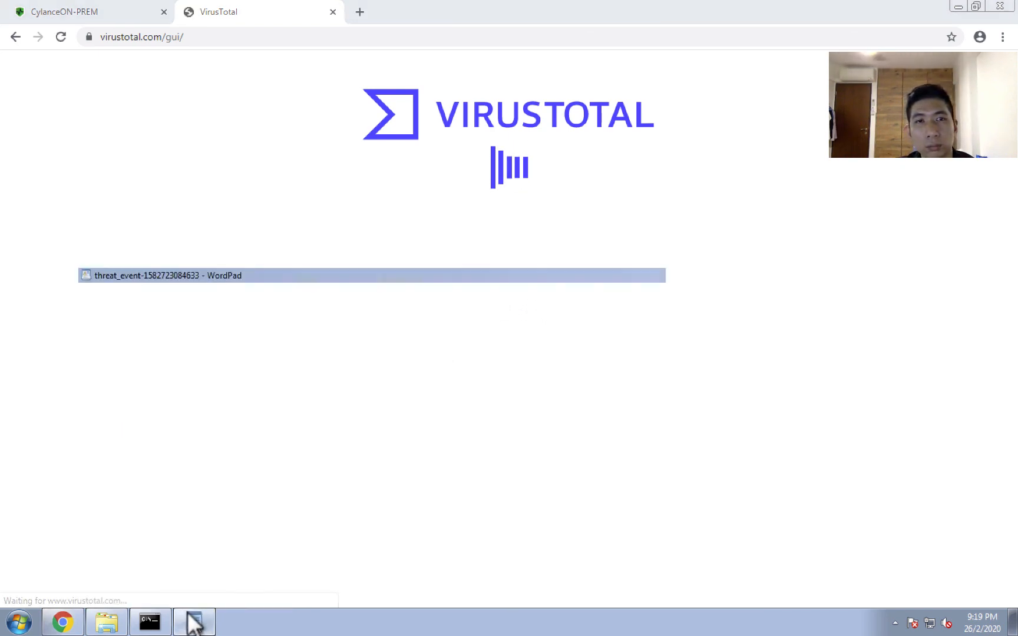
pyautogui.click(195, 623)
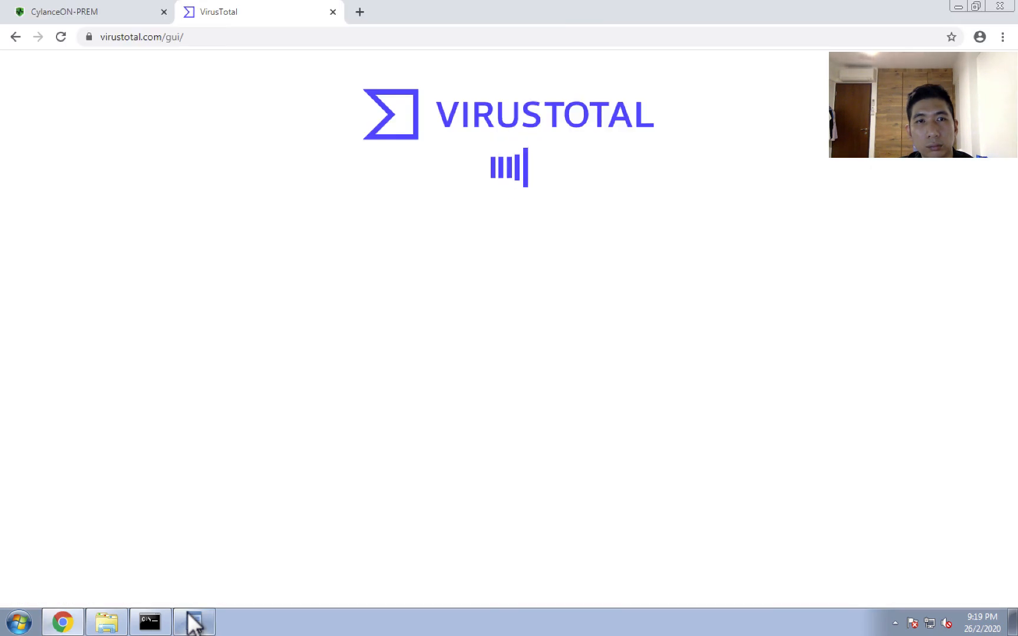
pyautogui.click(88, 13)
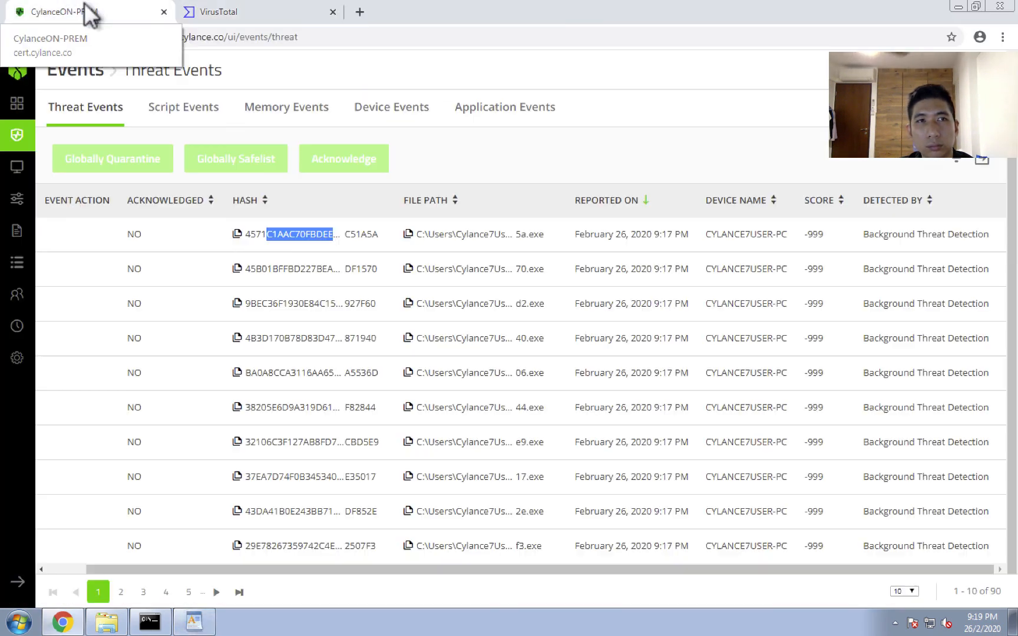
pyautogui.click(215, 12)
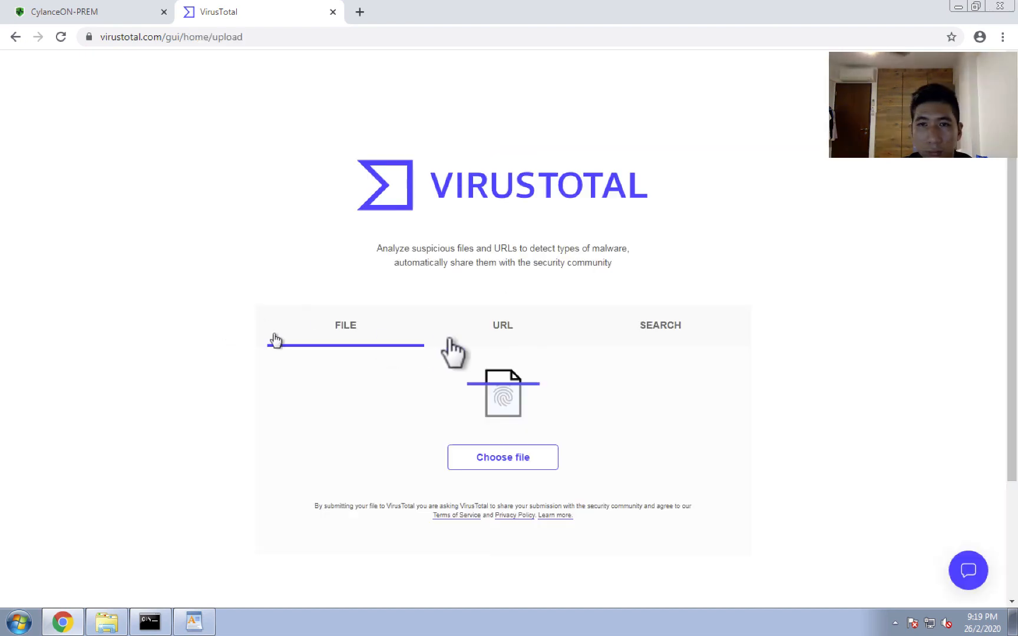
# Search VirusTotal for the copied file hash and examine the engines' detection results.
pyautogui.click(663, 327)
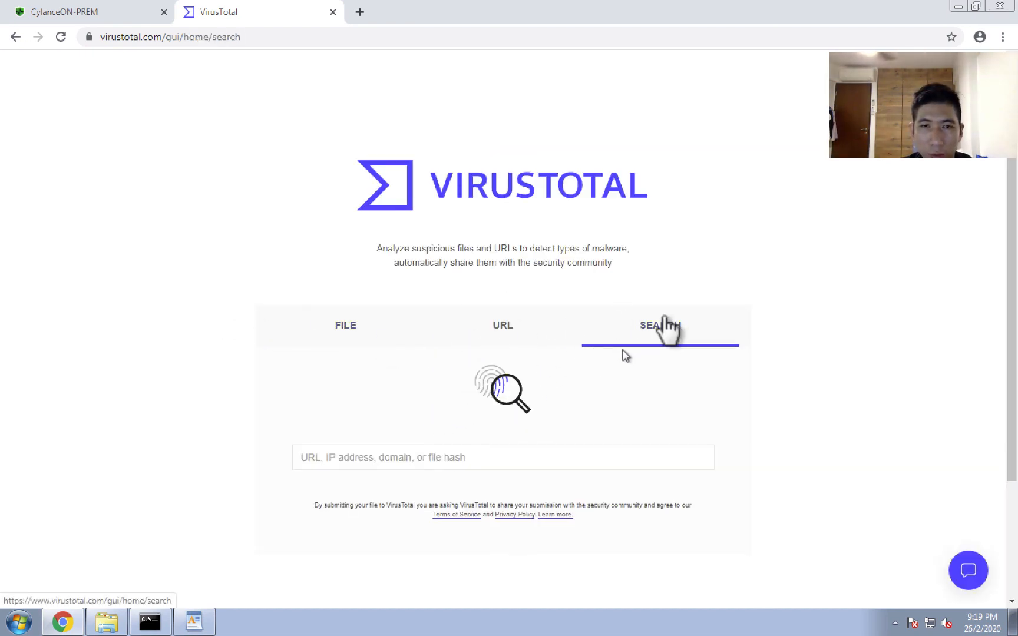
pyautogui.click(389, 458)
pyautogui.rightClick(389, 458)
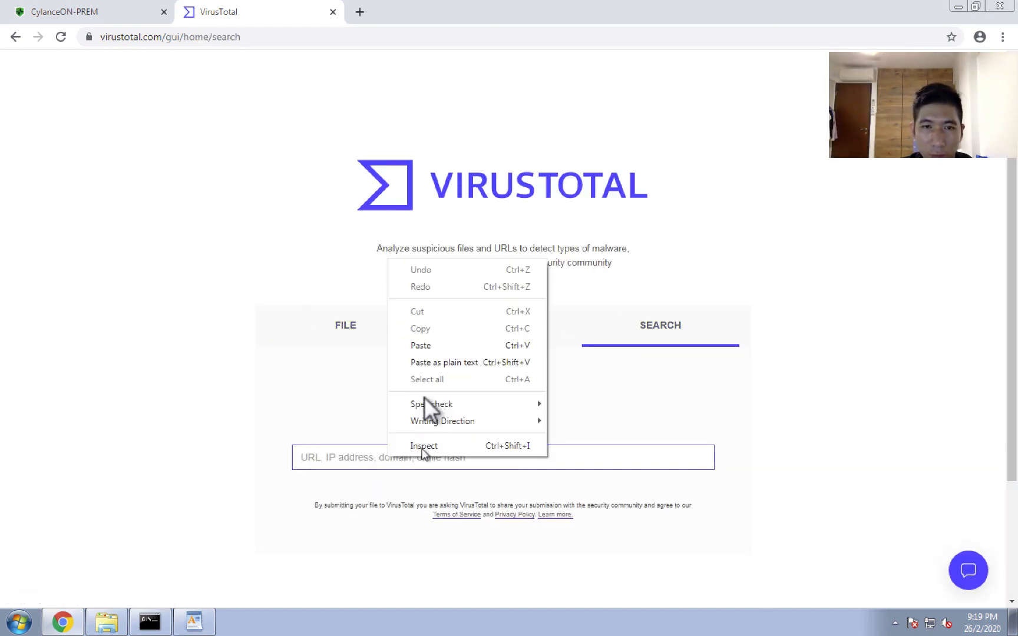
pyautogui.click(435, 339)
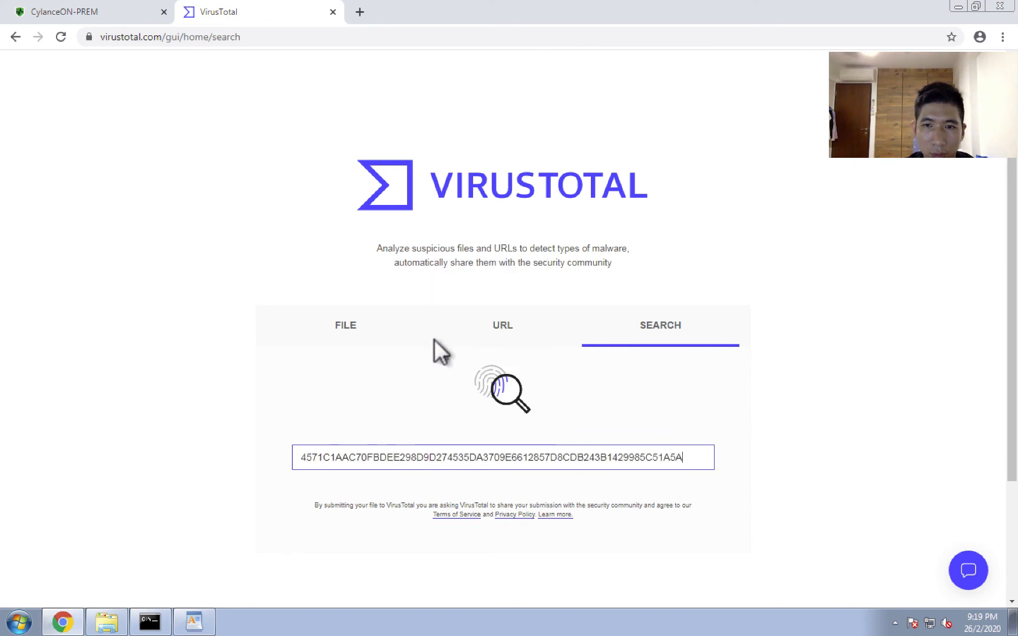
pyautogui.press('Return')
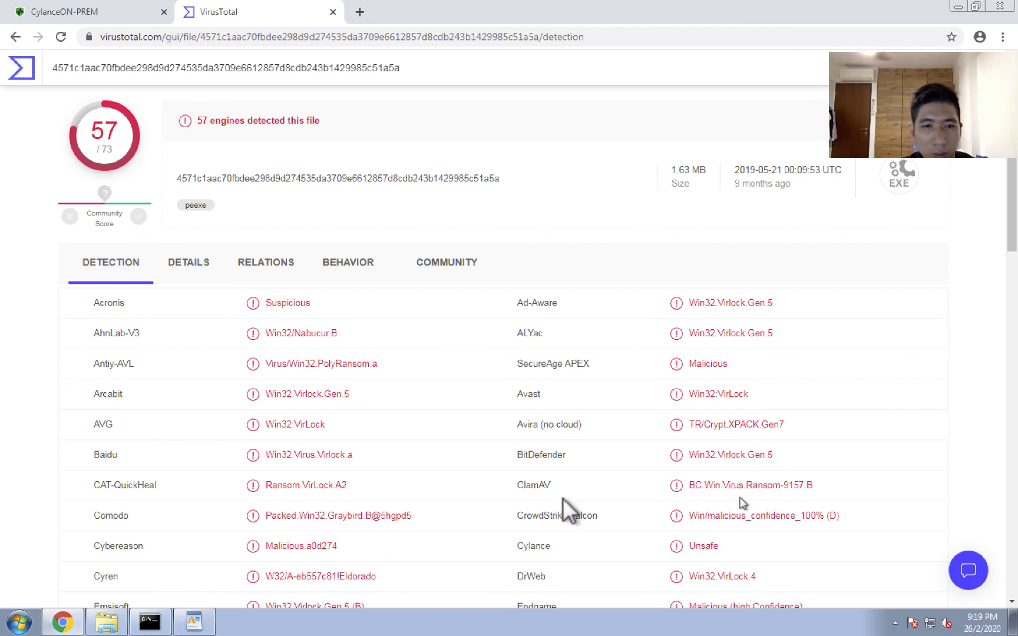
pyautogui.scroll(-2, 396, 496)
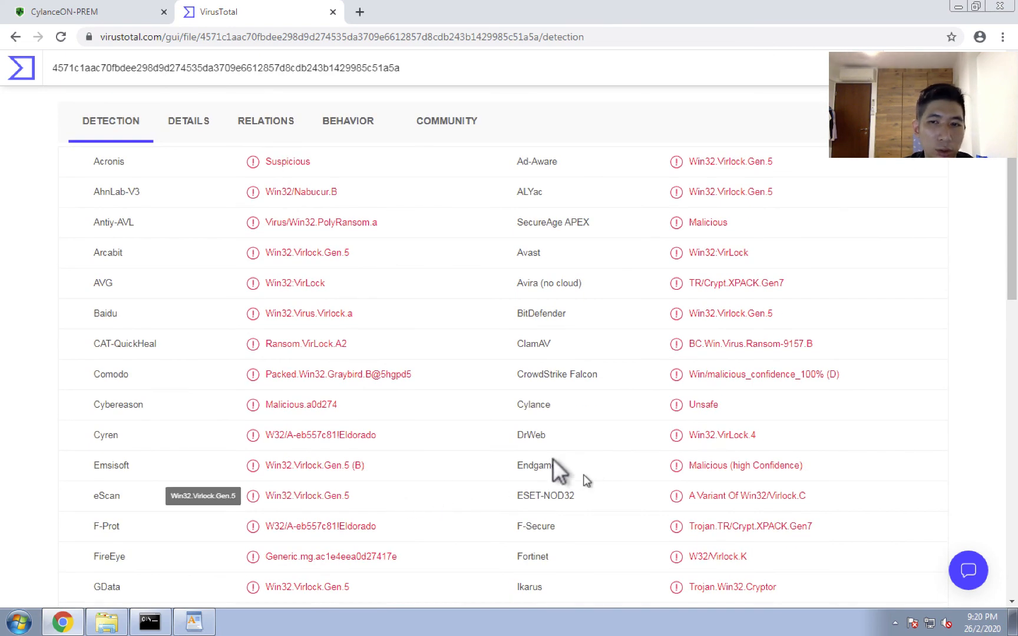
pyautogui.scroll(2, 333, 325)
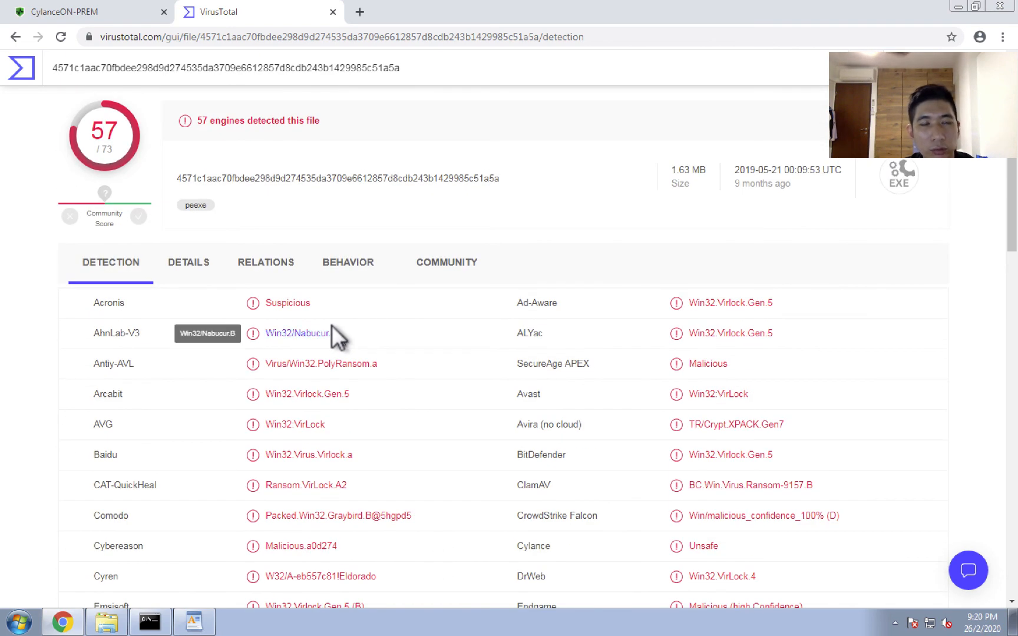
# Return to the exported CSV in WordPad, highlight the first event's hash, and close WordPad.
pyautogui.click(94, 13)
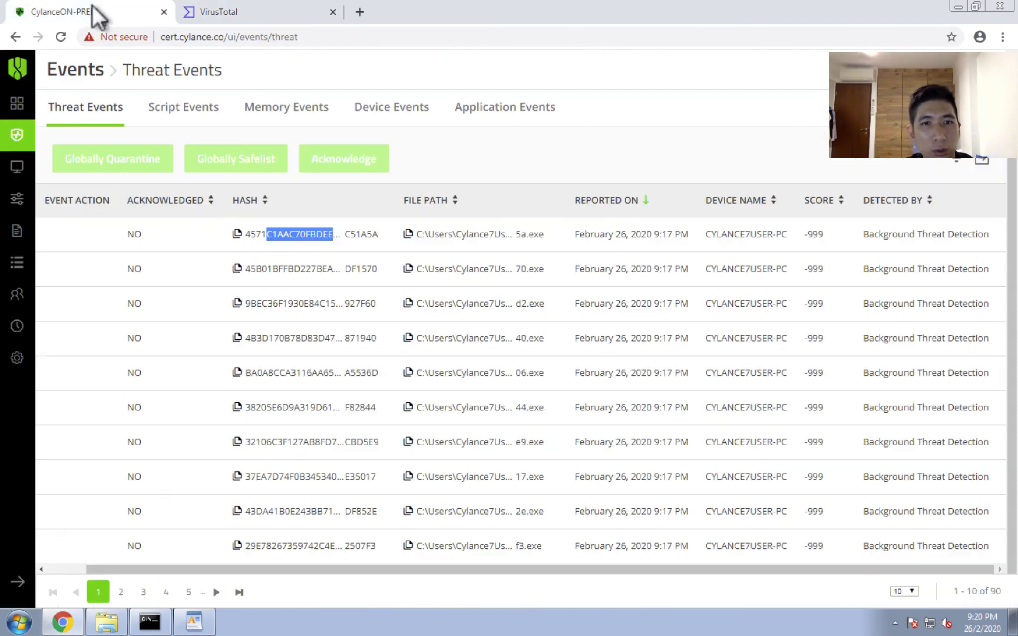
pyautogui.click(194, 622)
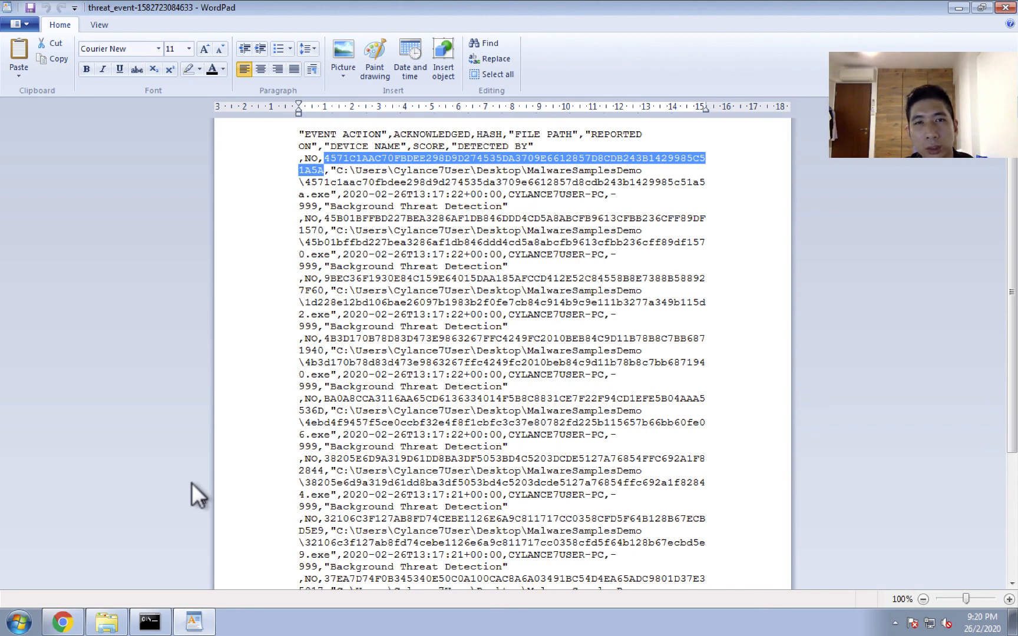
pyautogui.click(345, 156)
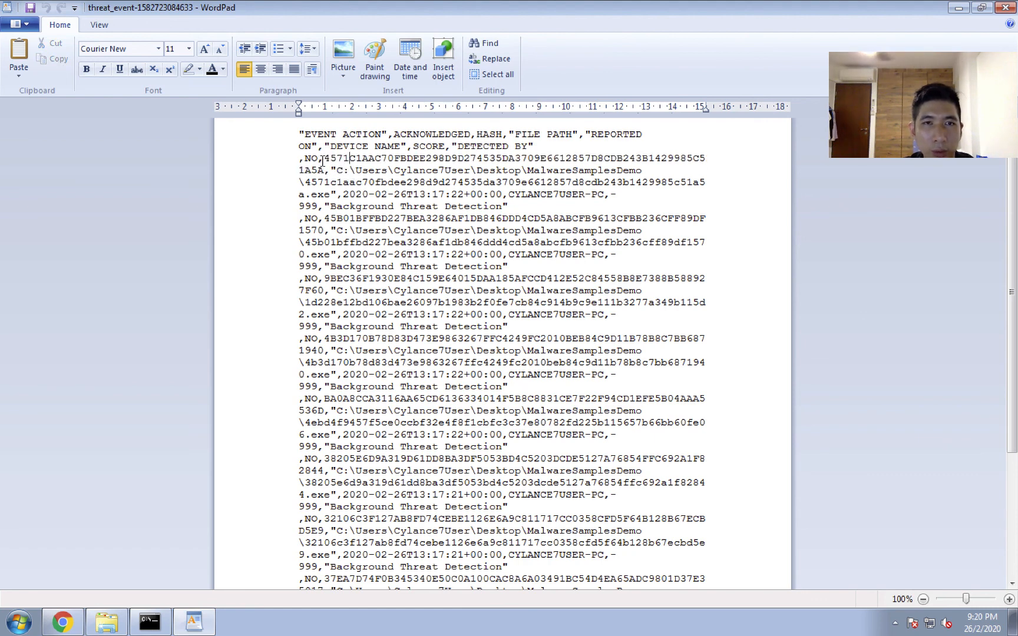
pyautogui.moveTo(326, 159); pyautogui.dragTo(336, 171)
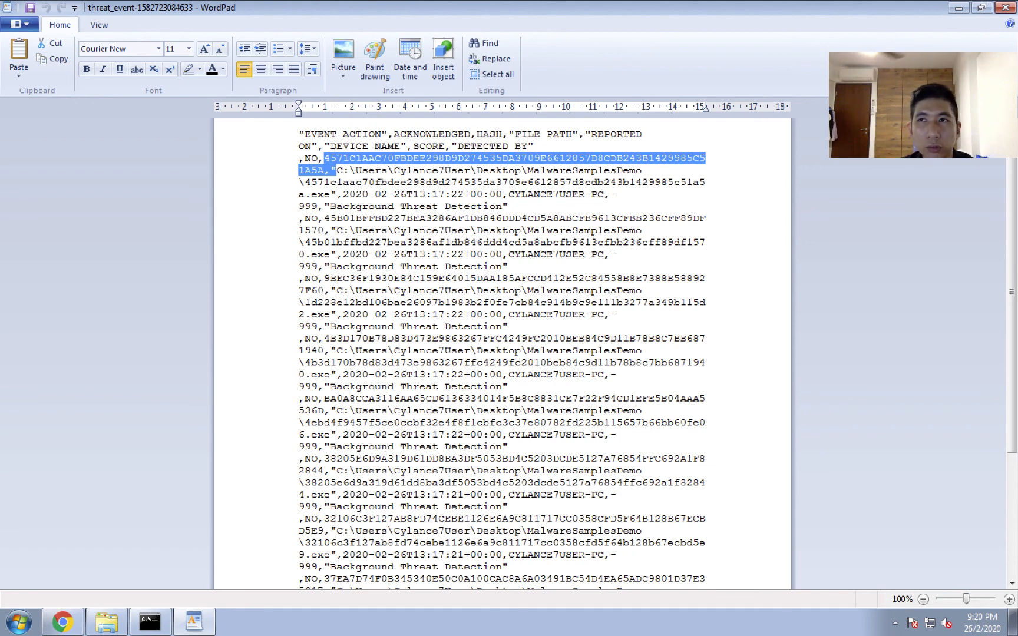
pyautogui.click(998, 7)
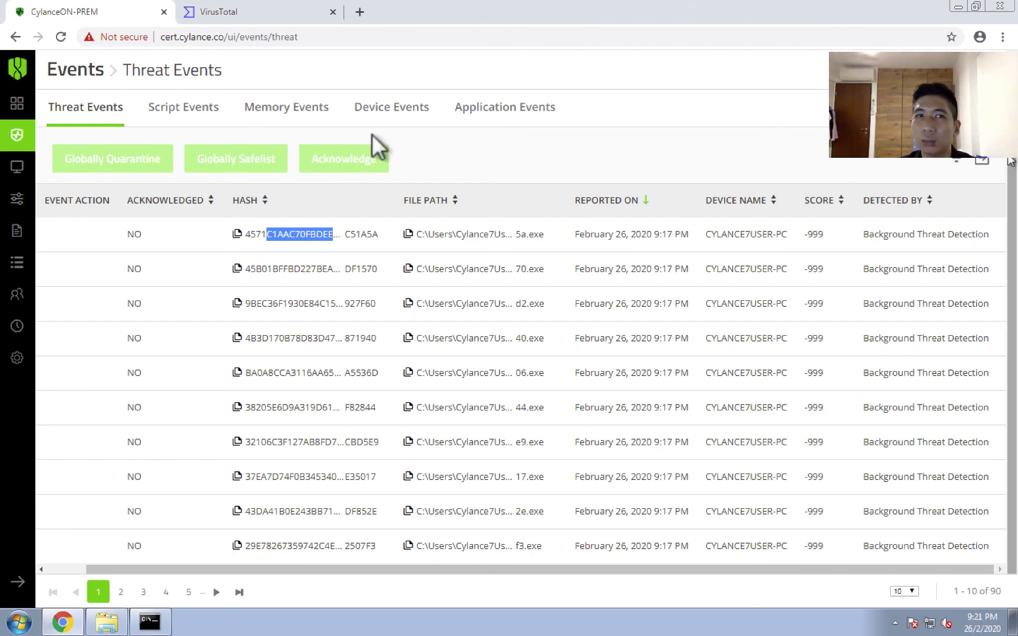
# Open the Administrative Dashboard of the CylanceON-PREM console.
pyautogui.click(17, 104)
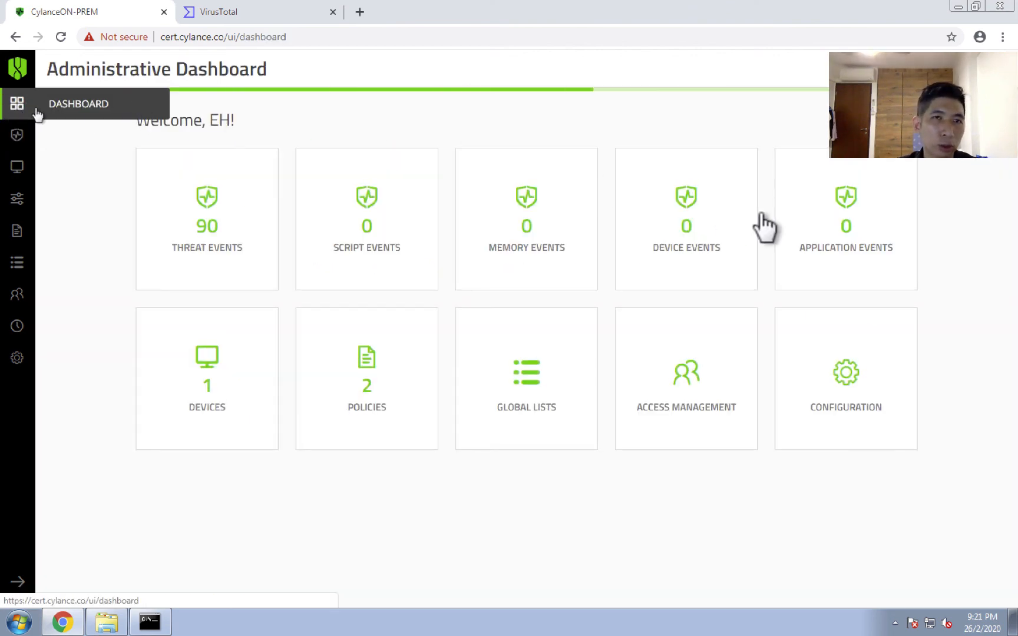